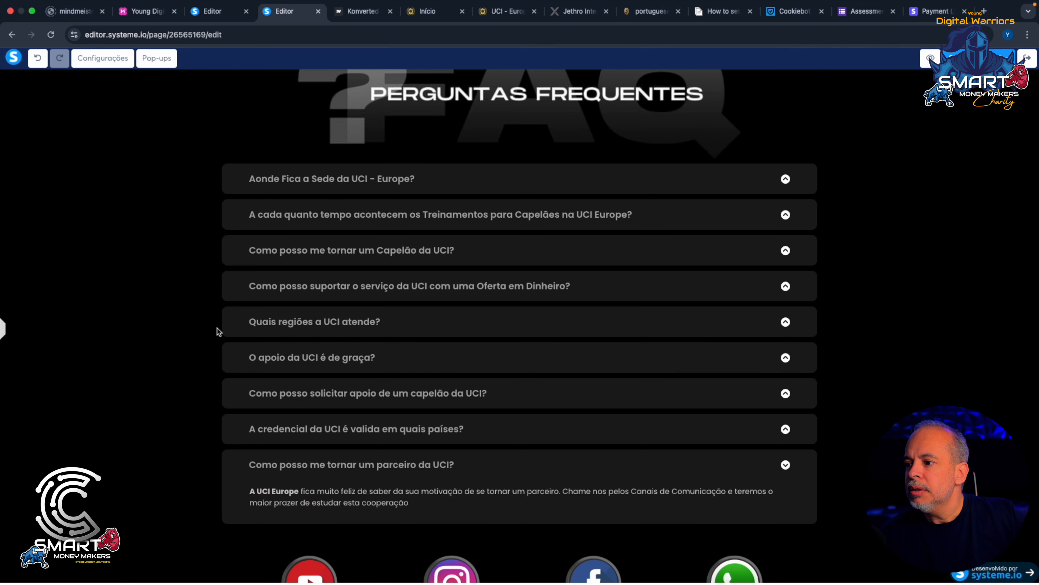
Step: Examine the margin and padding settings of the DOAÇÃO section and its outer row
scroll(322, 355, "up", 10)
scroll(323, 355, "up", 4)
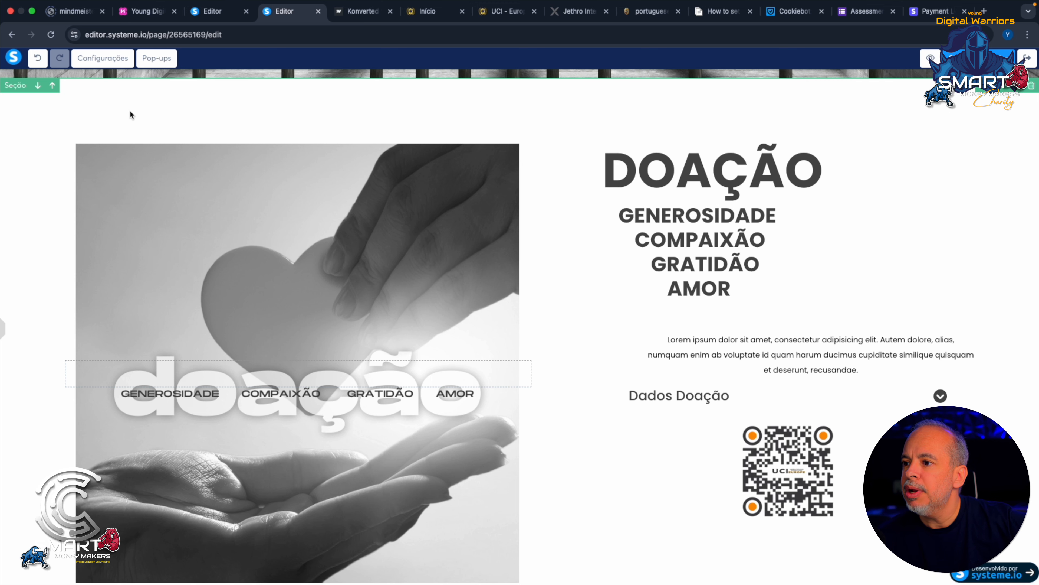
left_click(110, 103)
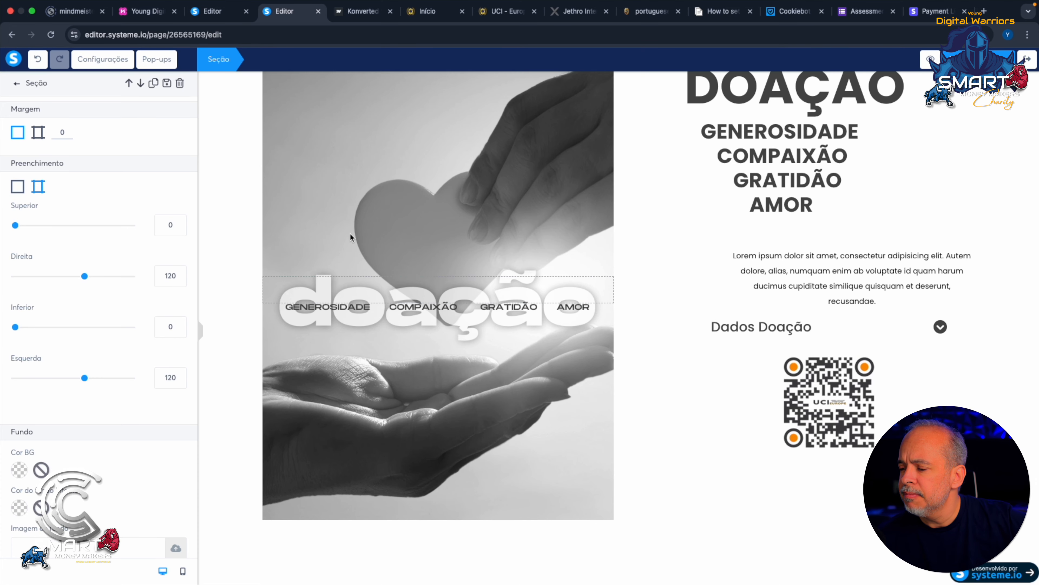
left_click(628, 231)
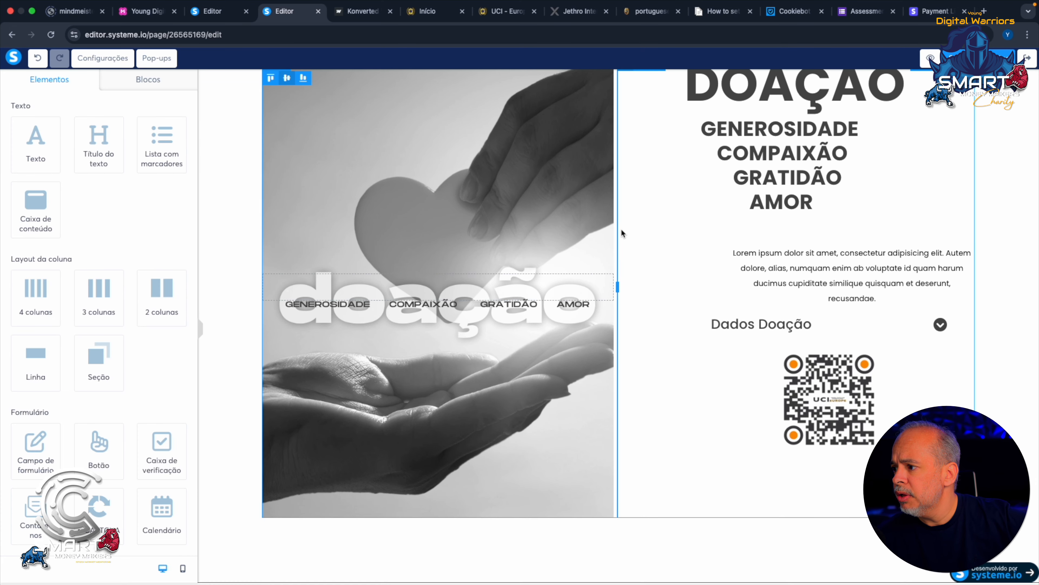
left_click(621, 230)
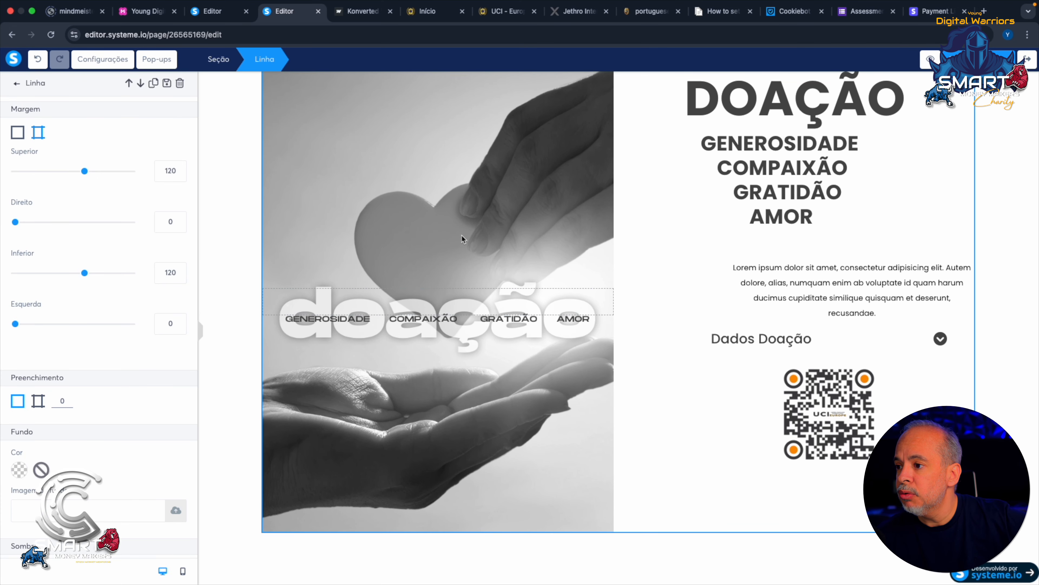
left_click(461, 234)
scroll(460, 237, "up", 5)
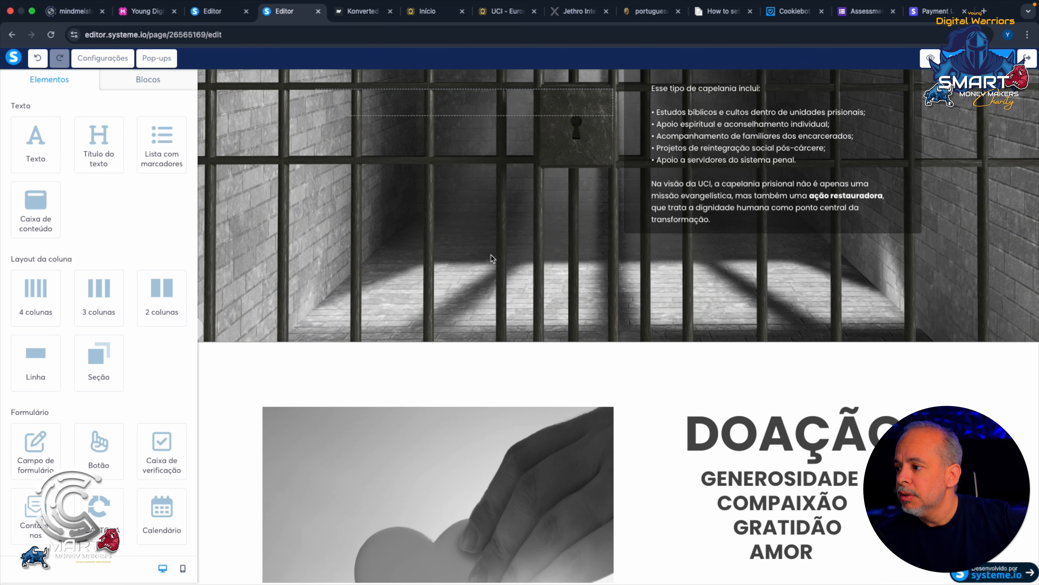
Step: Set the top and bottom margins of the DOAÇÃO section's outer row to 0
left_click(625, 453)
scroll(624, 453, "down", 5)
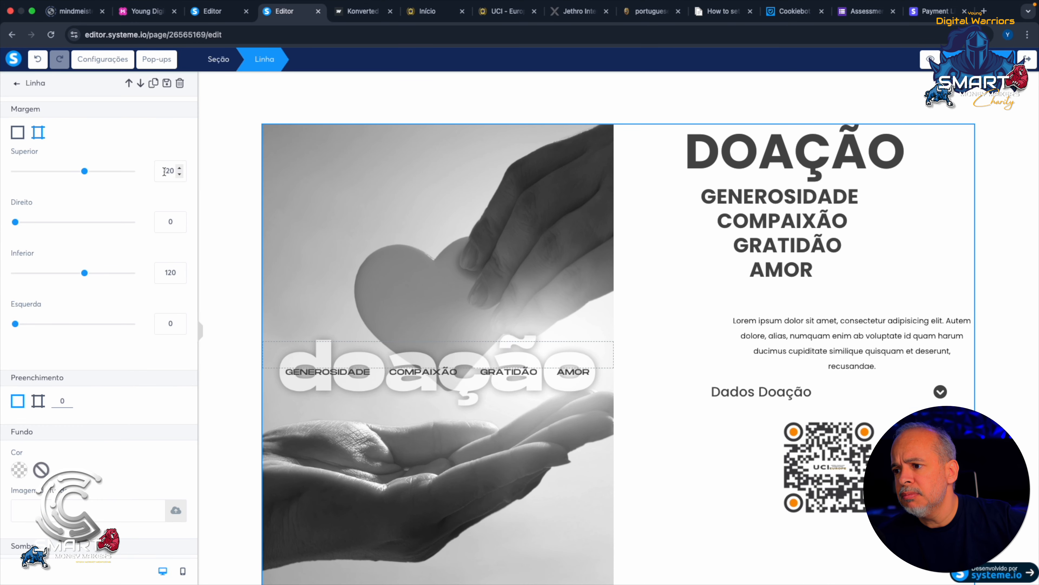
left_click_drag(83, 172, 16, 171)
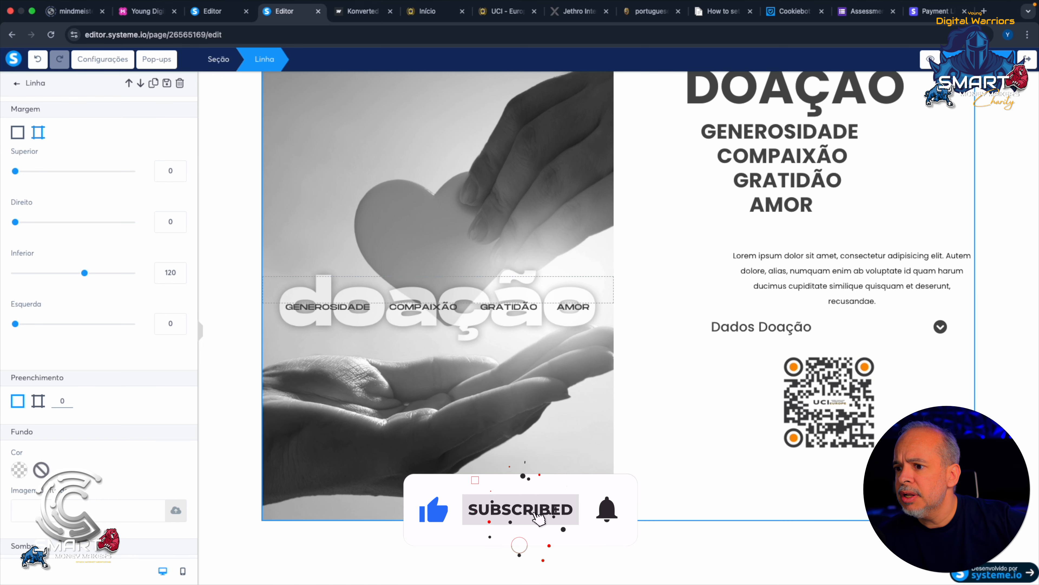
left_click_drag(15, 172, 56, 171)
double_click(169, 170)
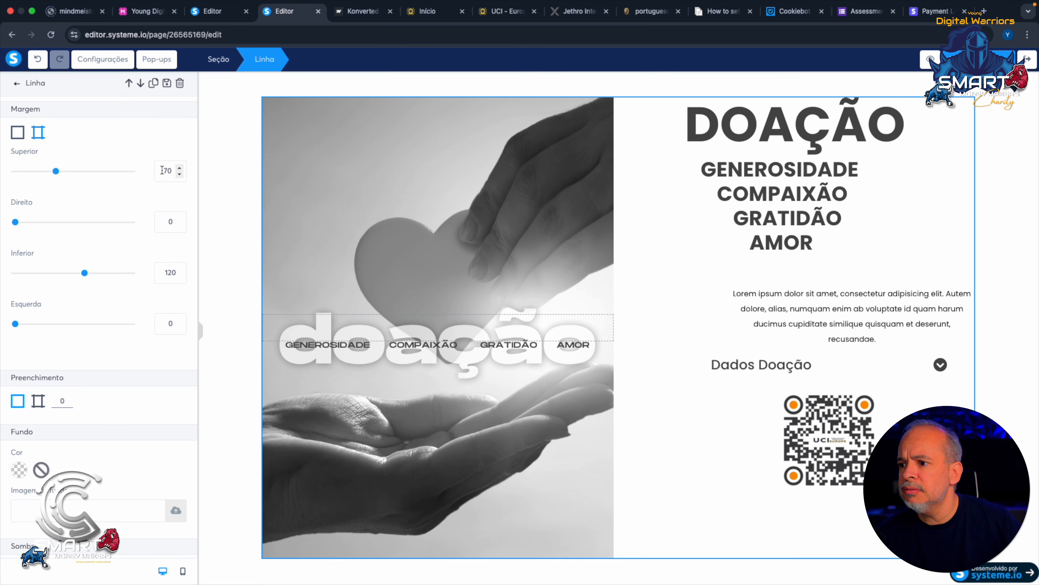
type("0")
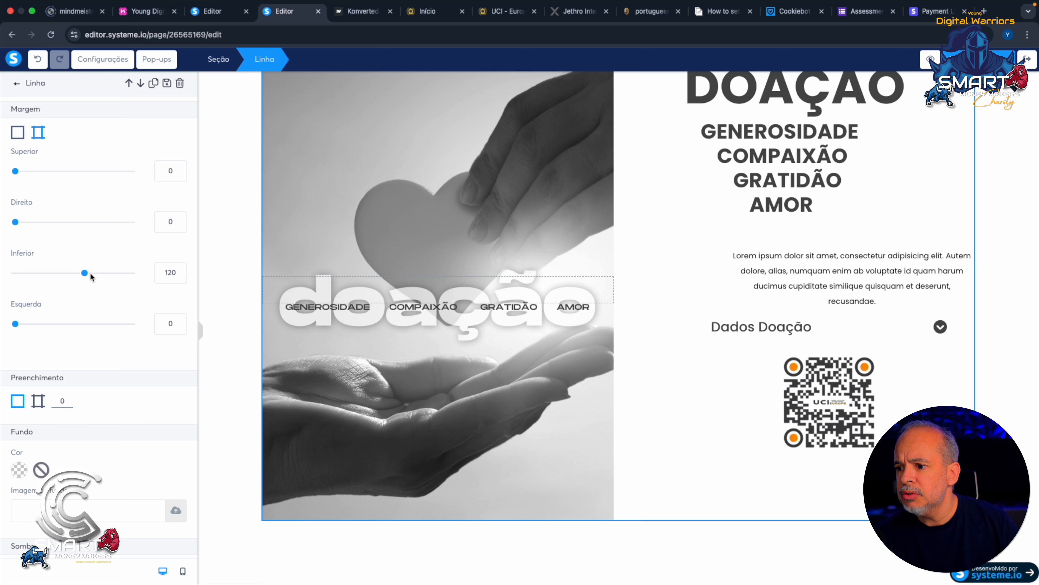
left_click_drag(85, 273, 15, 273)
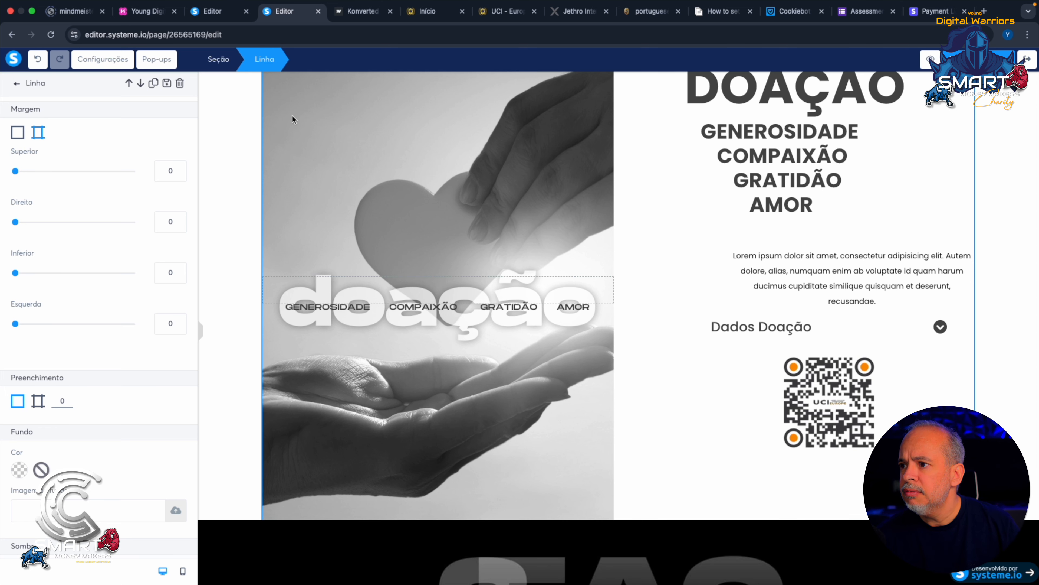
Step: Set the DOAÇÃO section's top and bottom padding to 120
left_click(218, 61)
double_click(171, 222)
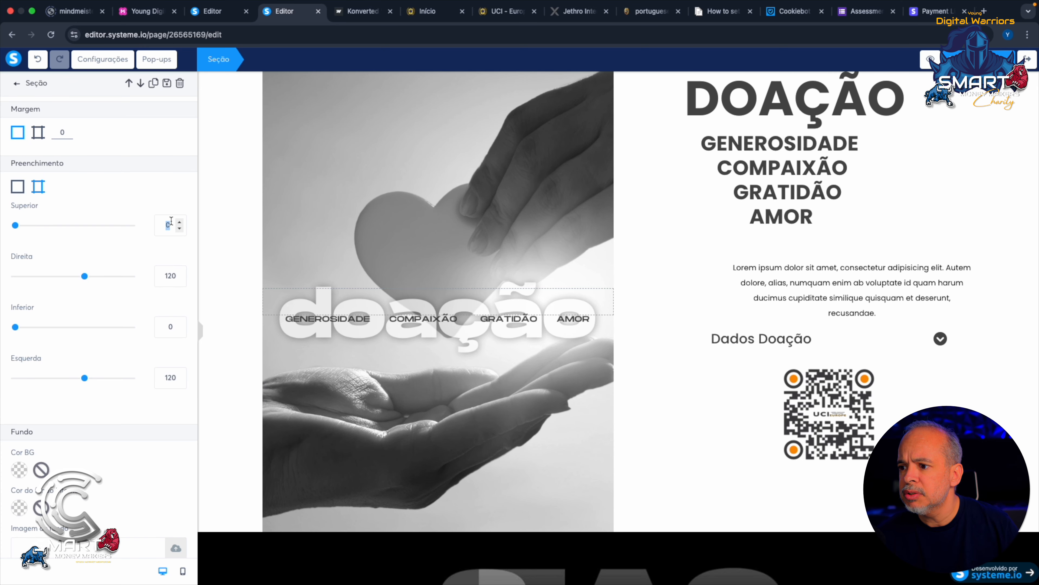
type("120")
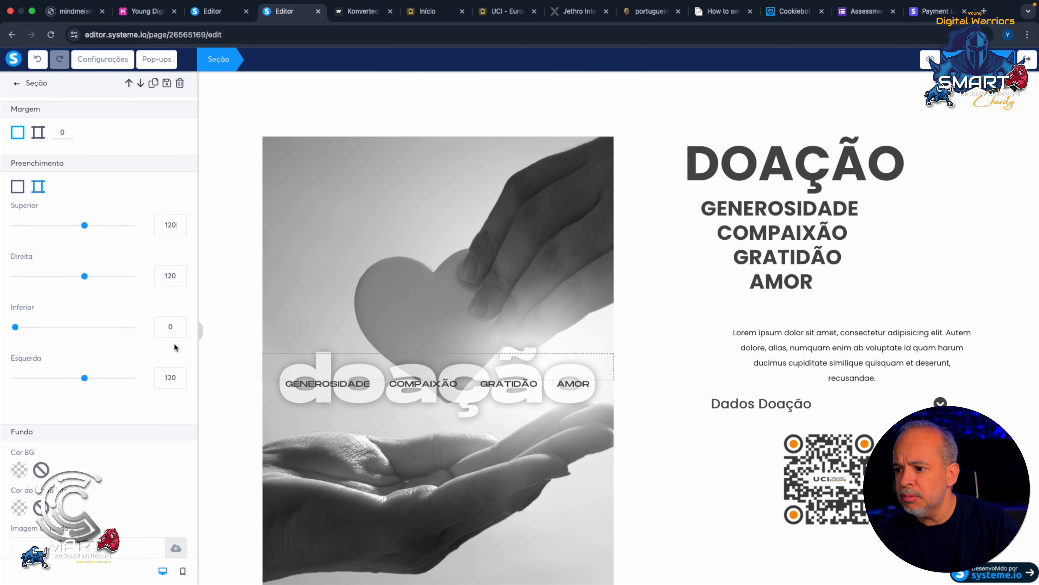
double_click(176, 328)
type("120")
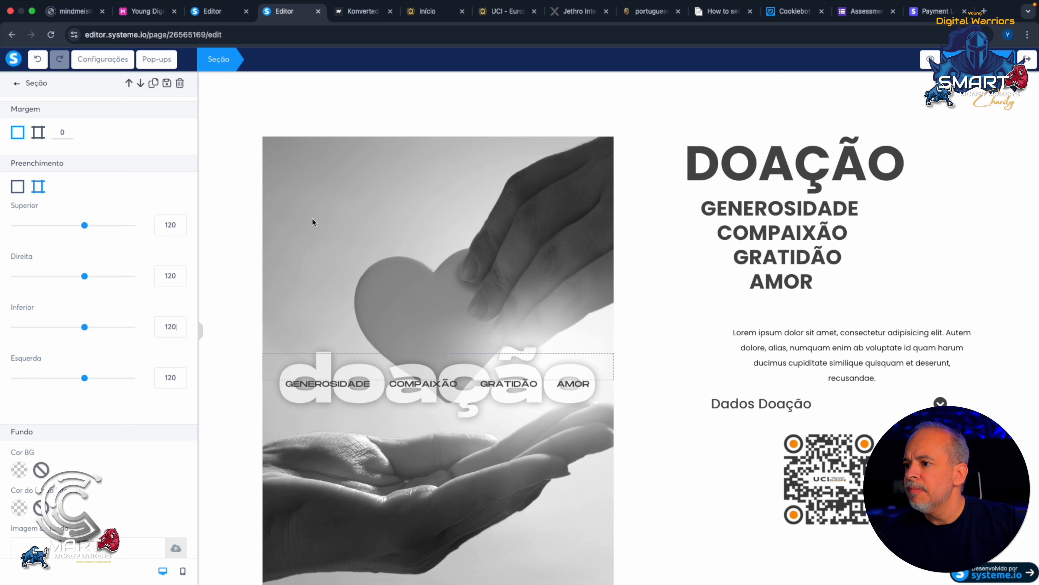
Step: Examine the spacing around the DOAÇÃO content at full page width and in the row and section settings
left_click(312, 200)
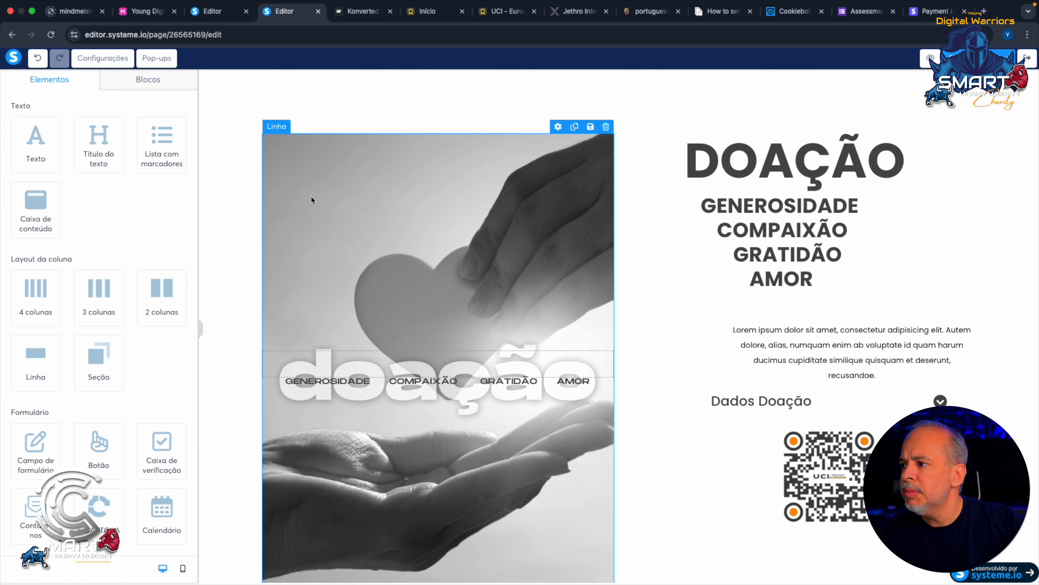
left_click(629, 180)
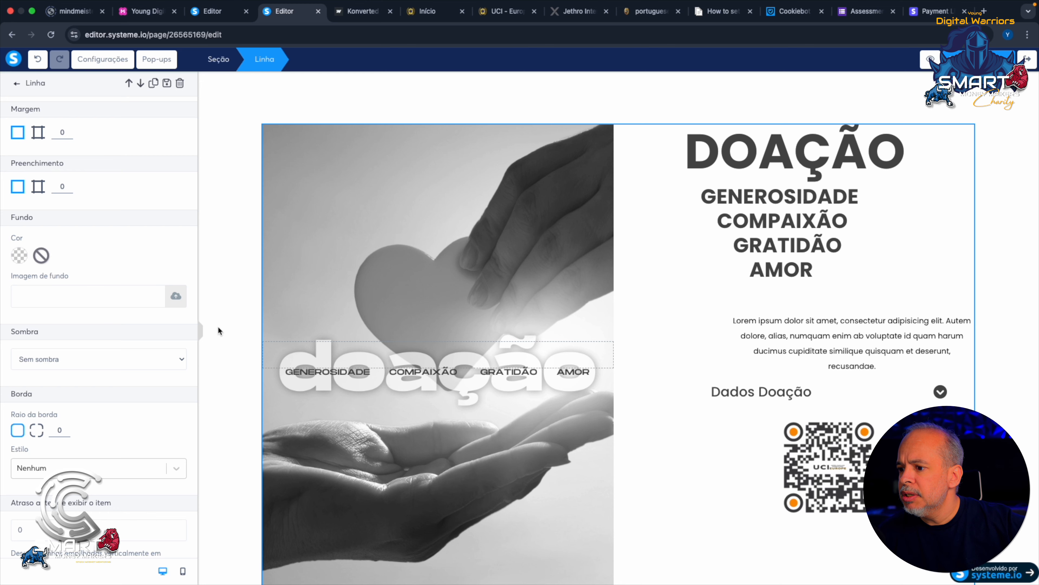
left_click(197, 330)
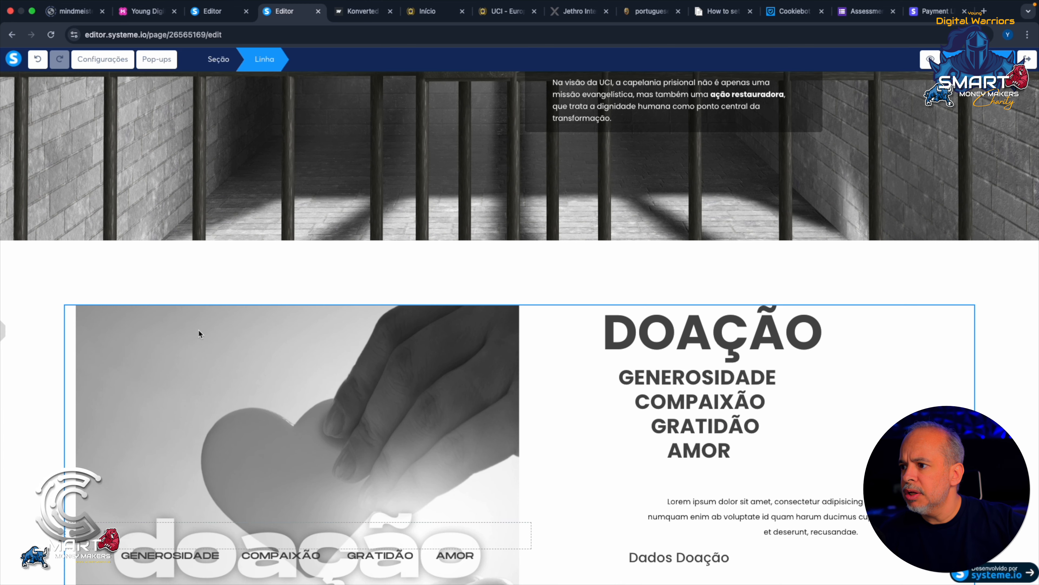
scroll(354, 344, "down", 1)
left_click(306, 268)
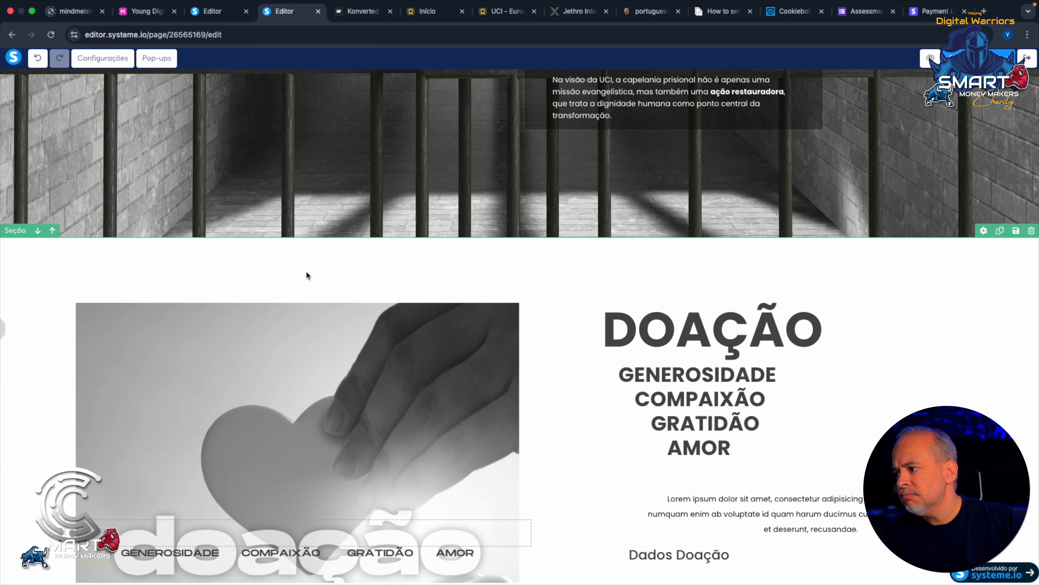
scroll(303, 275, "down", 3)
scroll(303, 275, "down", 7)
scroll(303, 275, "up", 6)
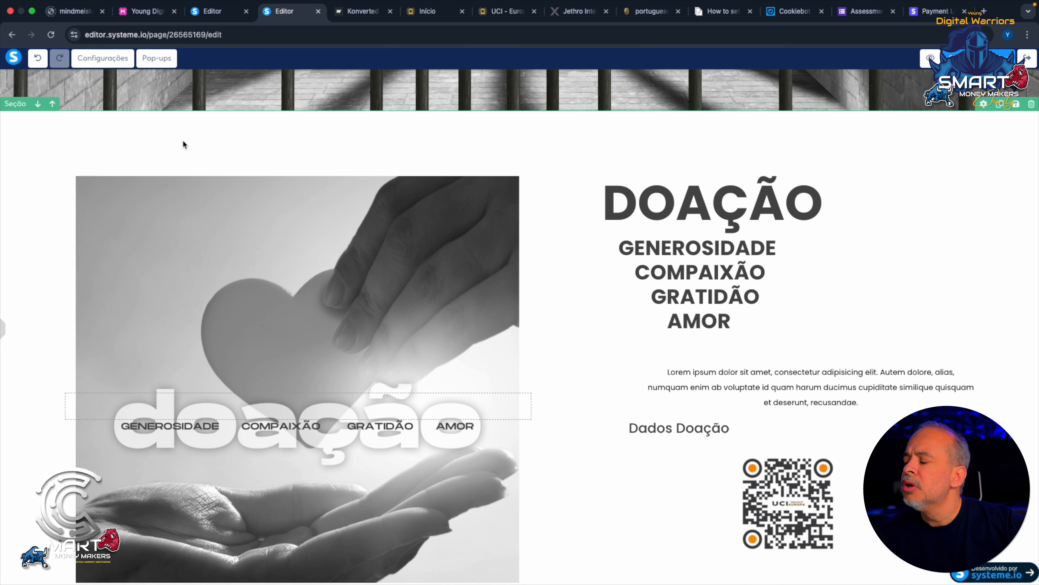
left_click(203, 145)
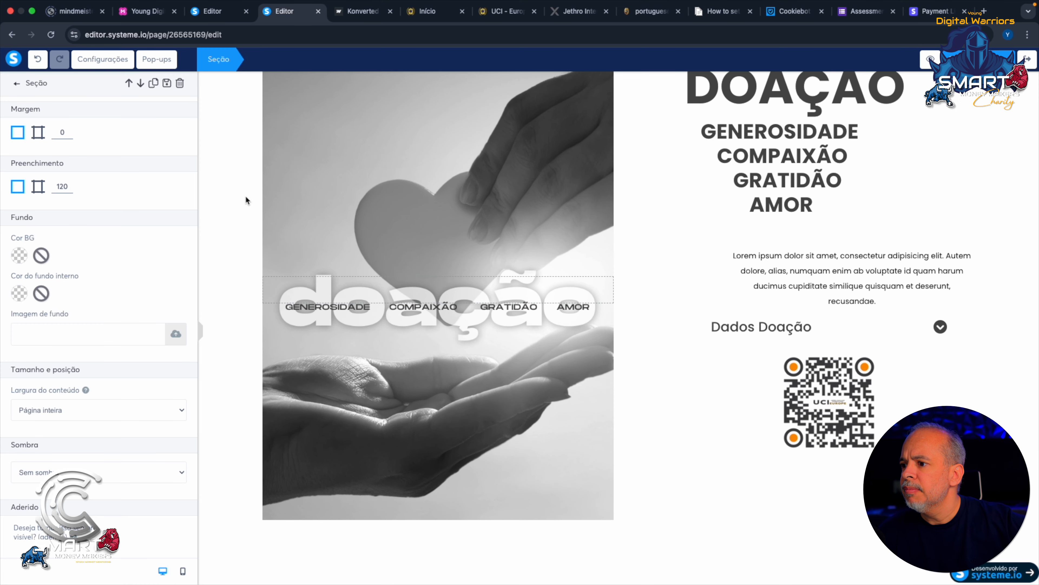
Step: Set the right margin of the nested row holding the donation image to 130
left_click(660, 178)
scroll(646, 182, "up", 3)
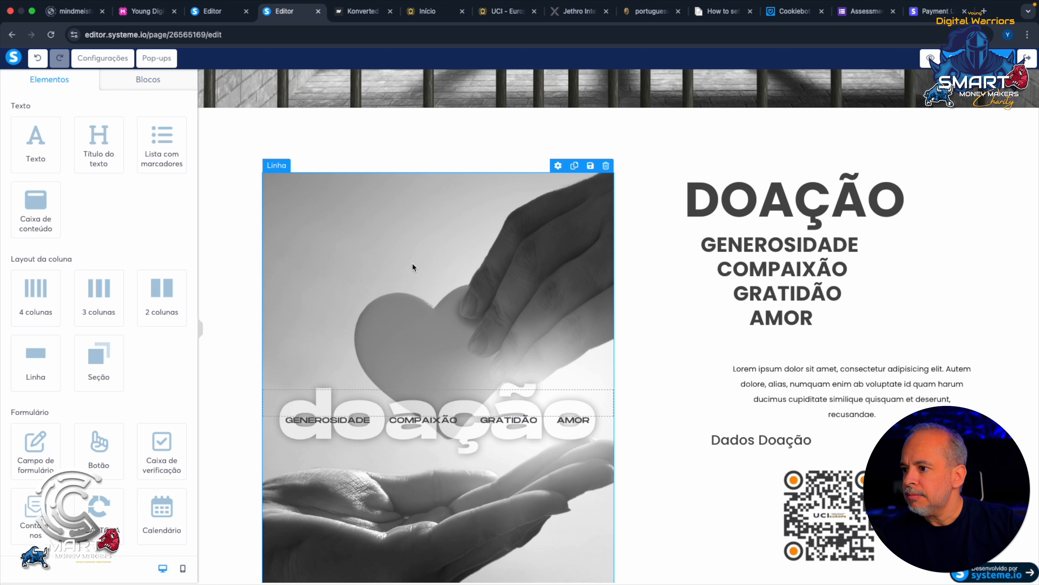
left_click(414, 245)
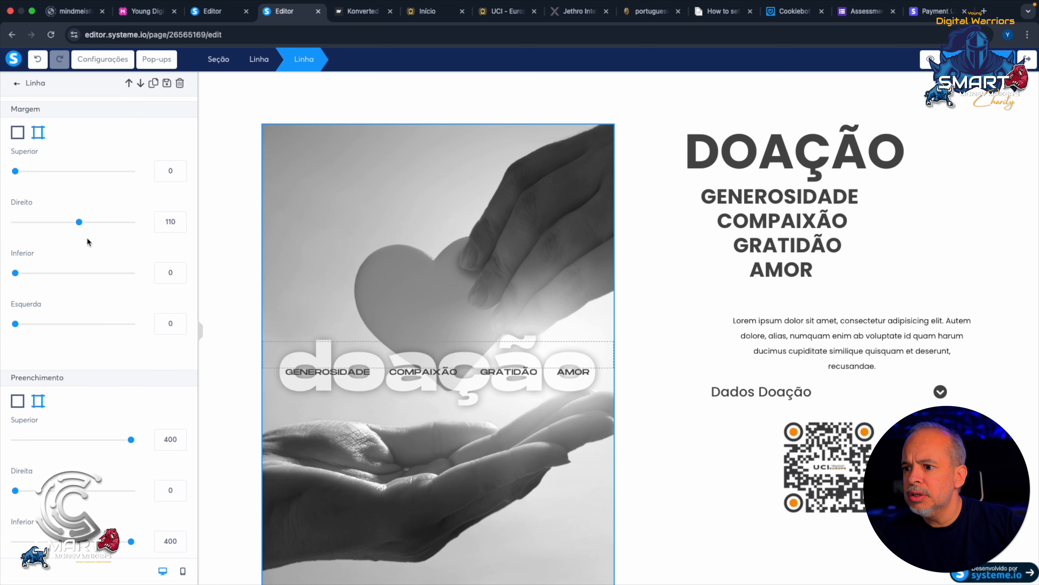
mouse_move(79, 226)
left_mouse_down()
mouse_move(16, 223)
mouse_move(92, 224)
left_mouse_up()
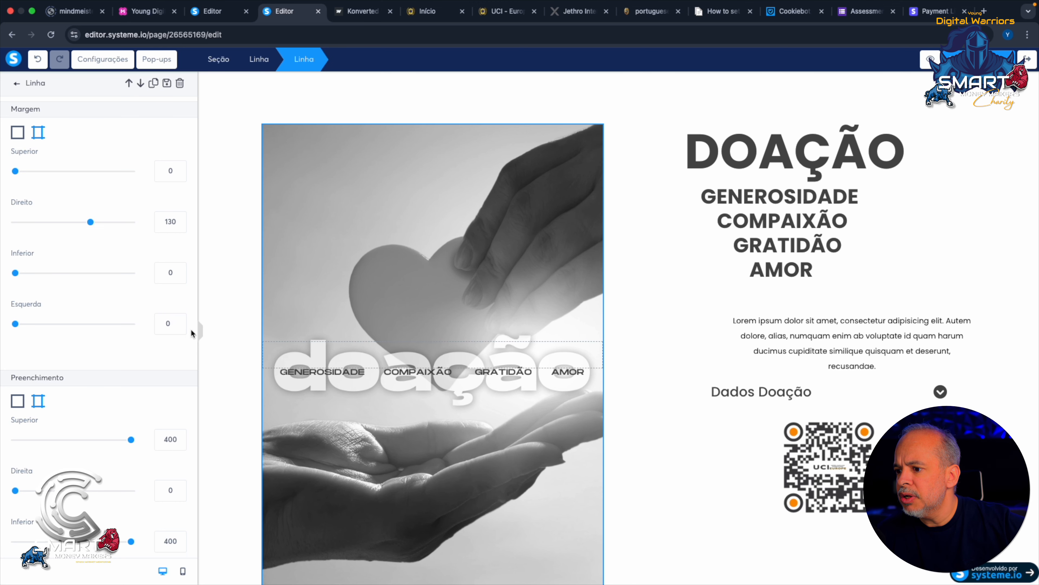
Step: Examine the donation image's proportions and surrounding space at full page width
left_click(200, 330)
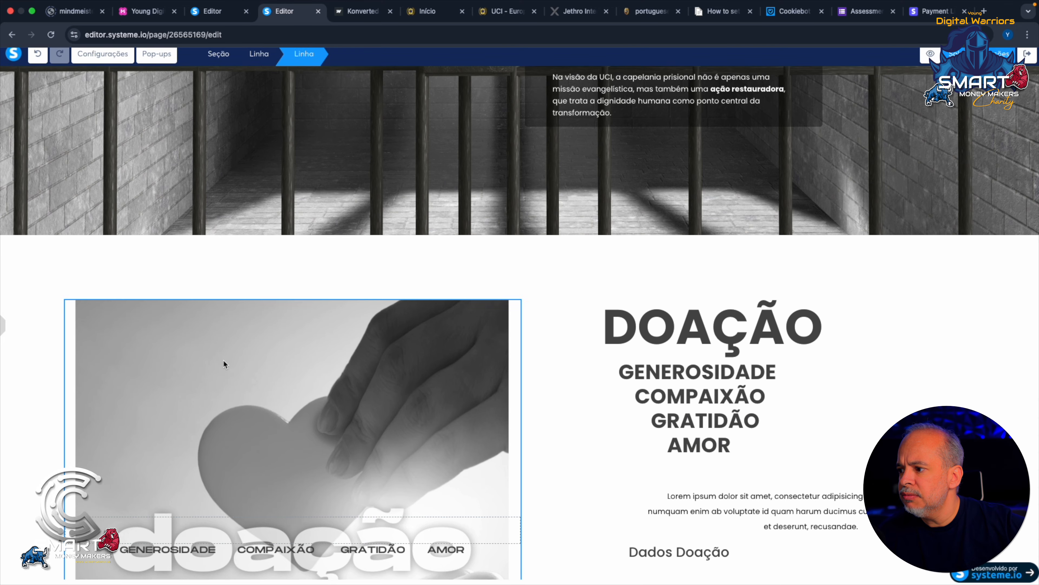
scroll(219, 349, "down", 9)
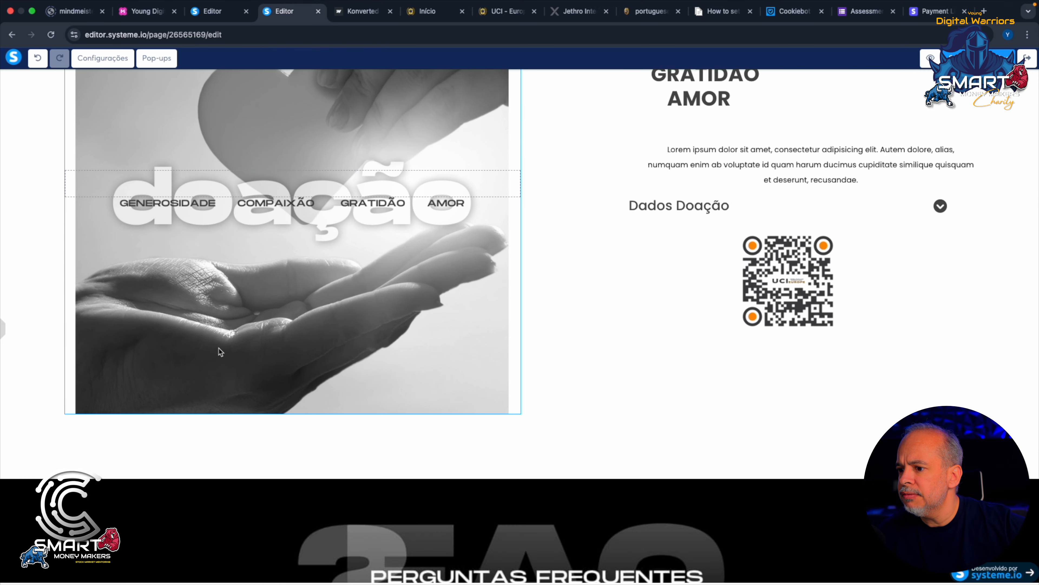
scroll(219, 349, "up", 4)
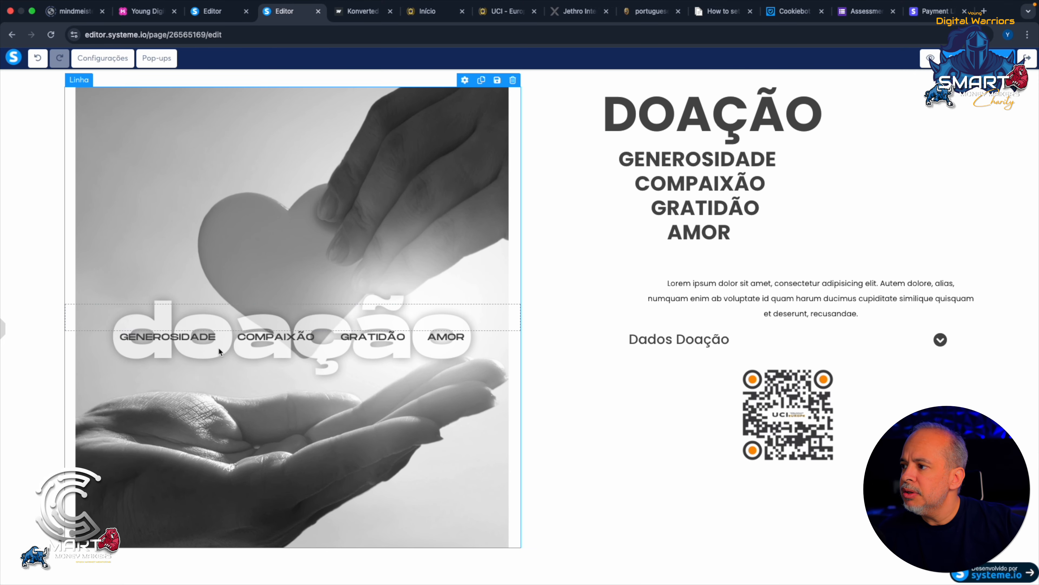
scroll(219, 349, "down", 5)
scroll(219, 349, "up", 2)
scroll(218, 349, "up", 5)
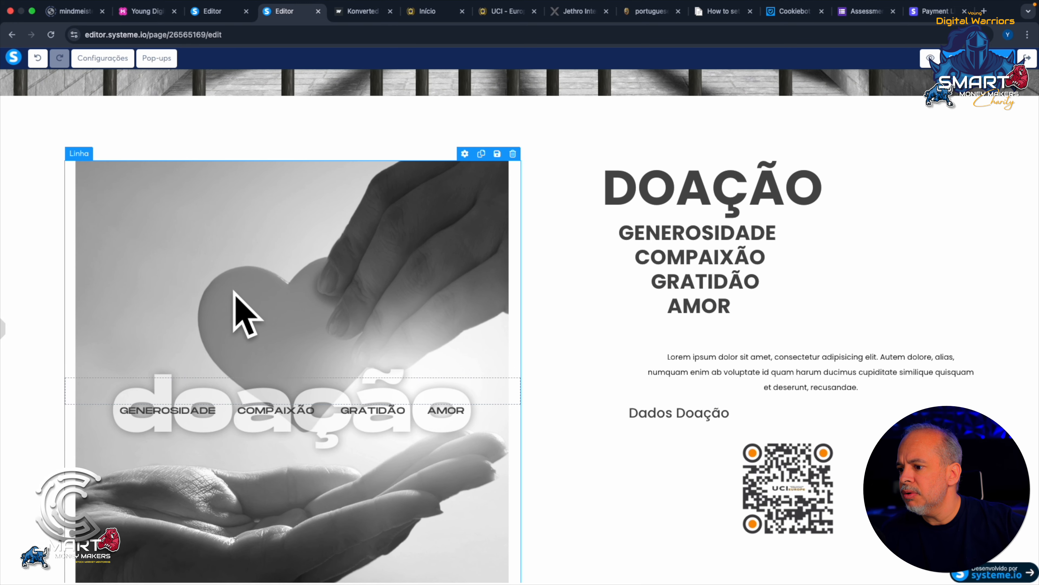
scroll(222, 298, "down", 4)
scroll(222, 295, "up", 2)
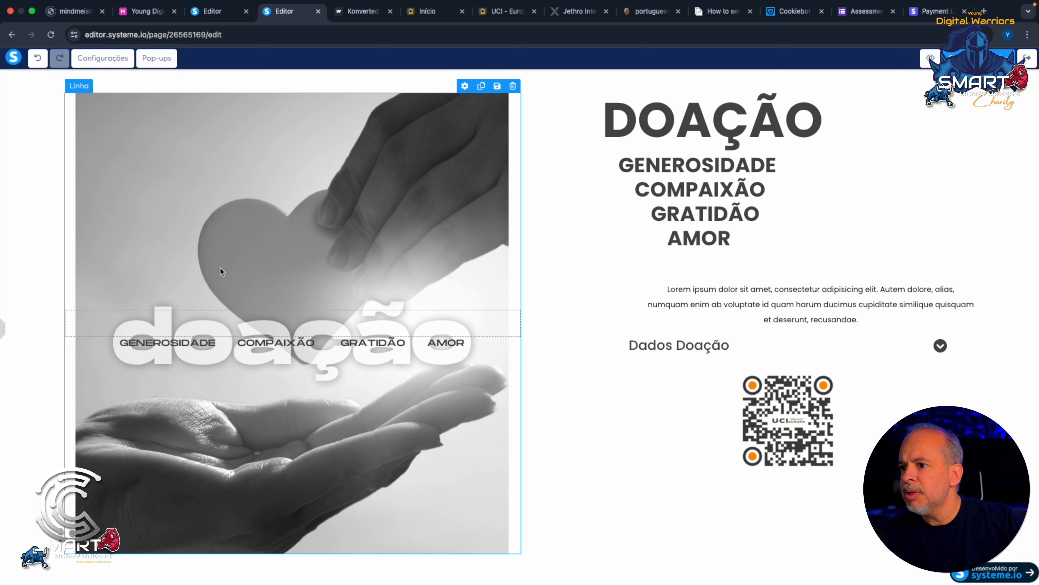
Step: Set the top padding of the nested donation image row to 450
left_click(218, 258)
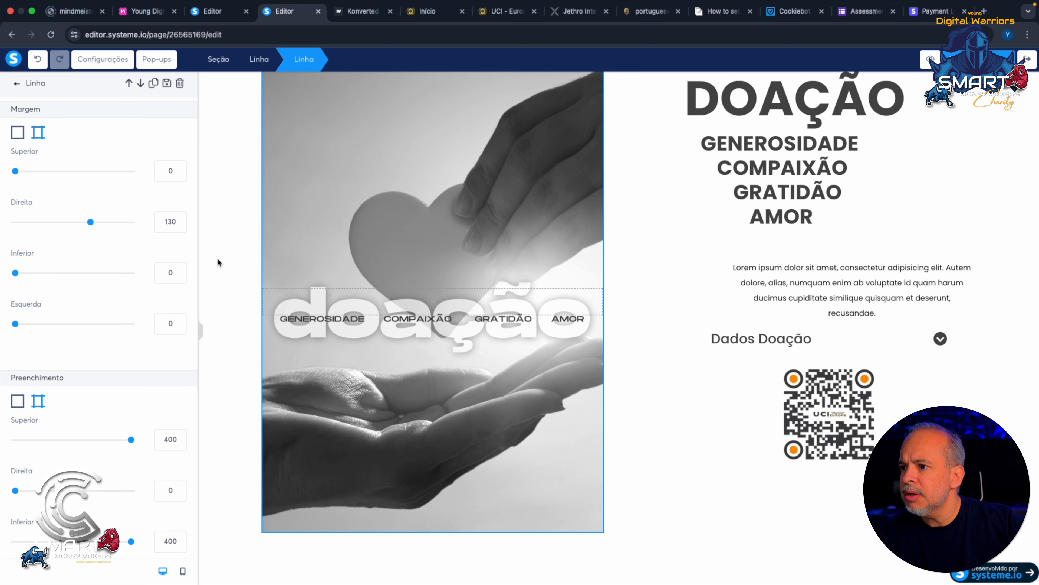
left_click(348, 241)
left_click(349, 240)
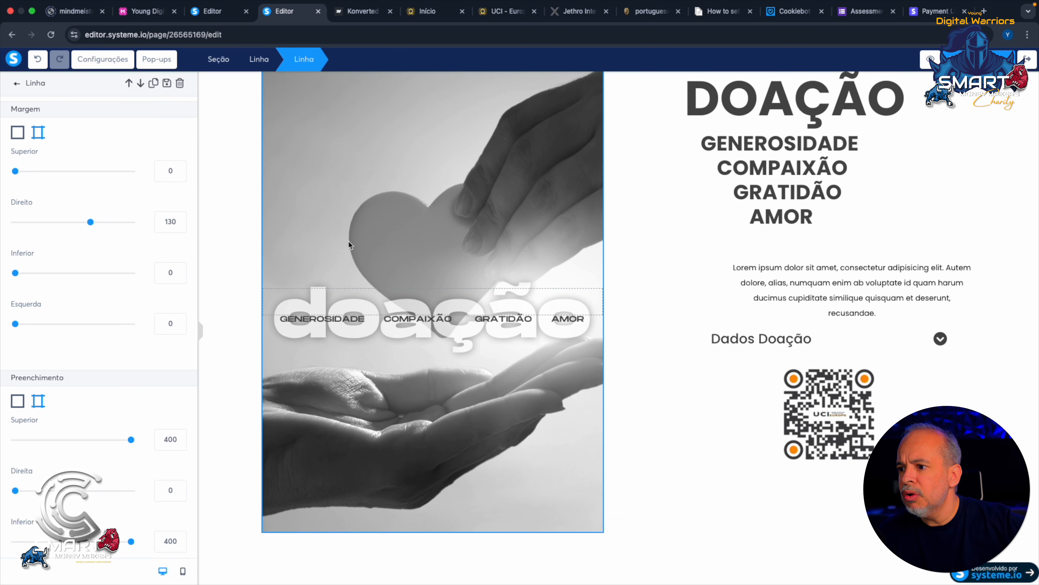
scroll(50, 323, "down", 6)
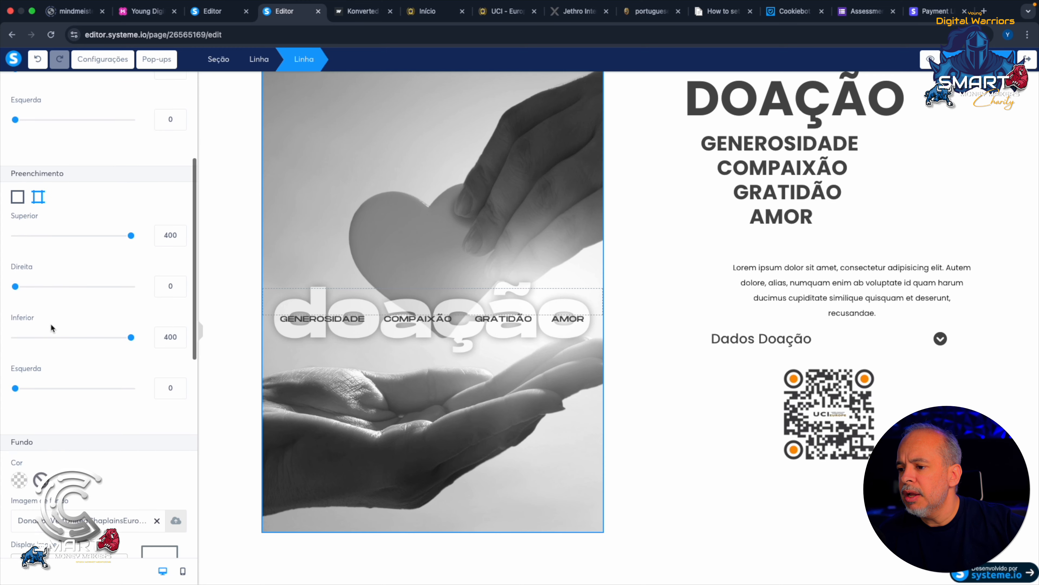
mouse_move(130, 217)
left_mouse_down()
mouse_move(103, 216)
mouse_move(149, 216)
left_mouse_up()
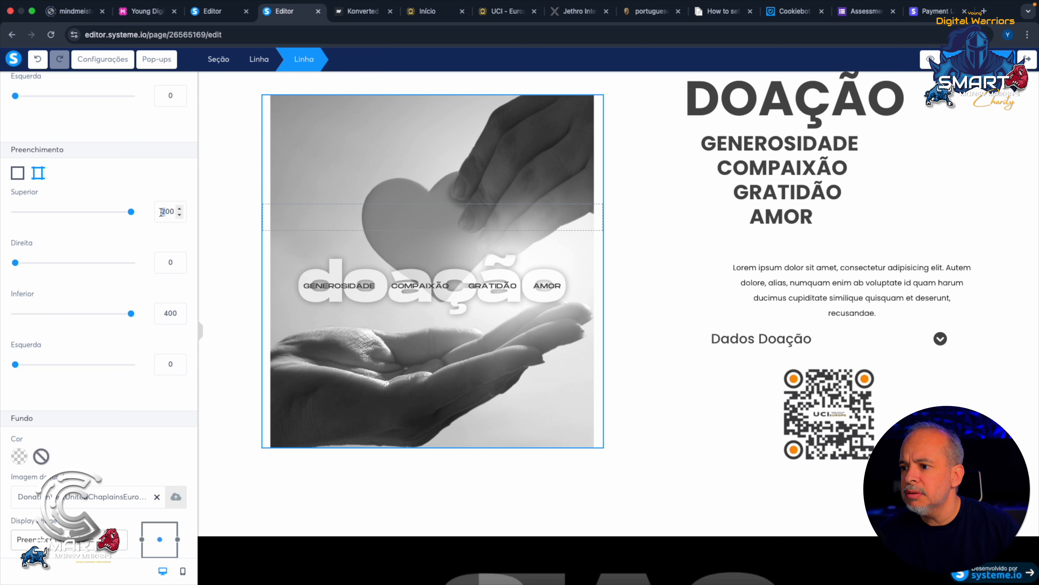
type("4")
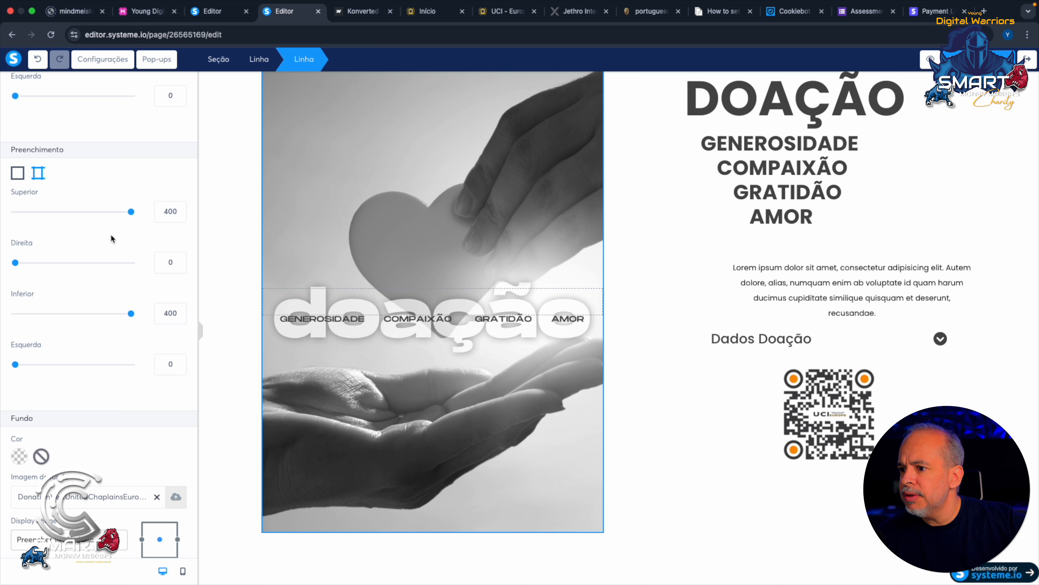
left_click(179, 209)
left_click(178, 209)
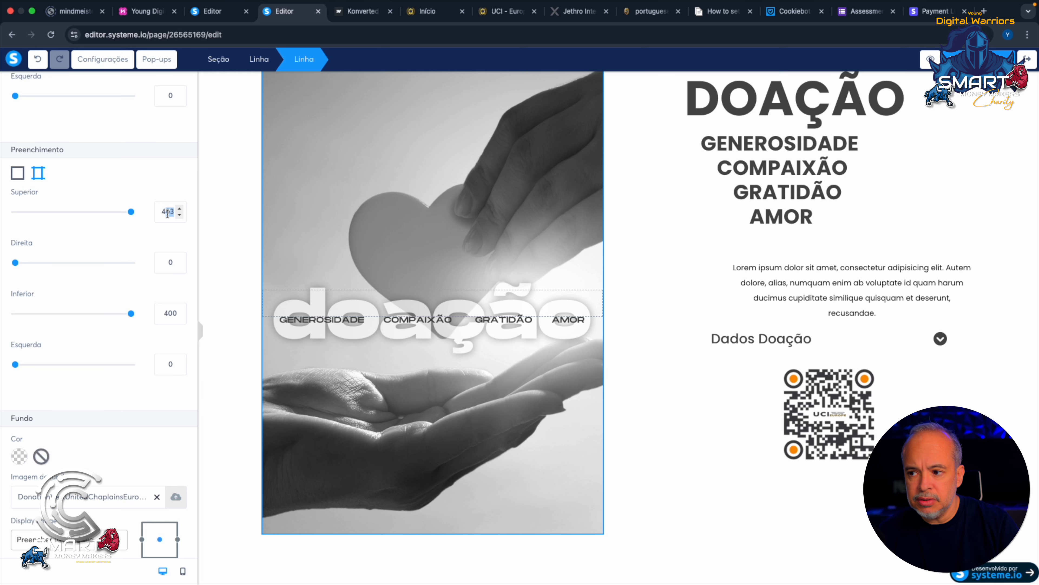
type("50")
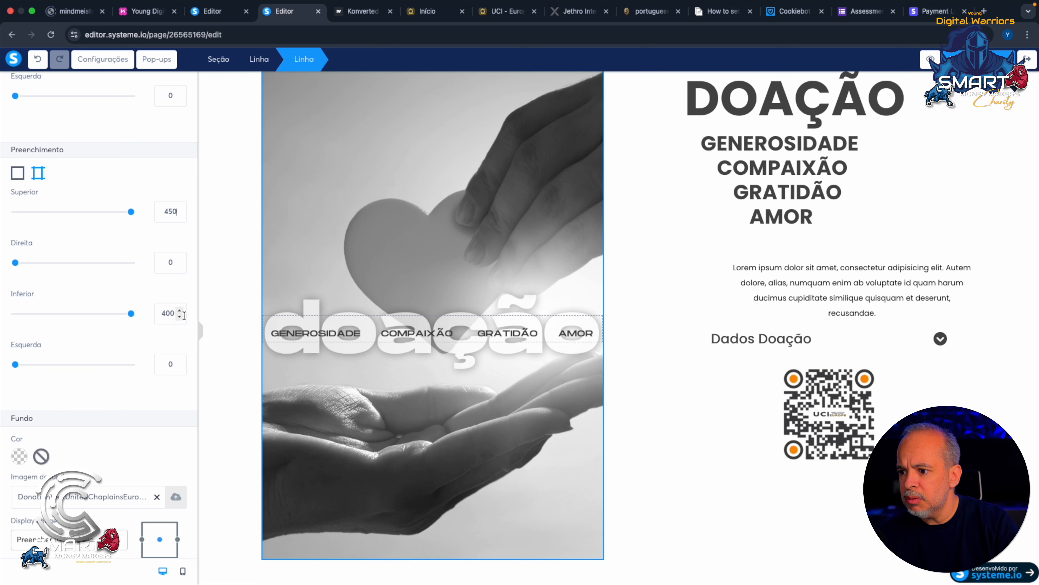
Step: Set the bottom padding of the nested donation image row to 450 and check its proportions at full page width
left_click_drag(173, 313, 165, 313)
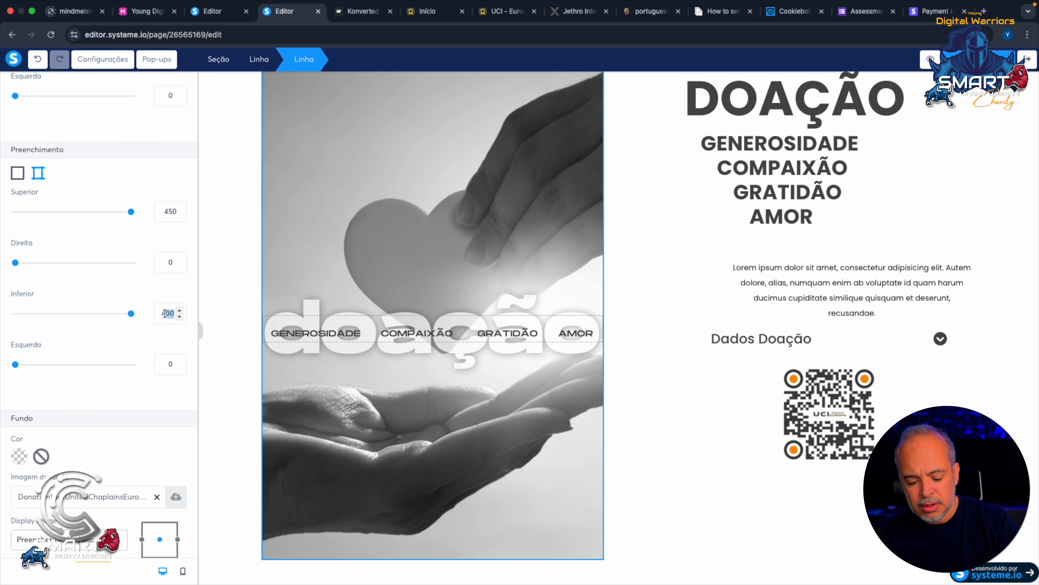
type("50")
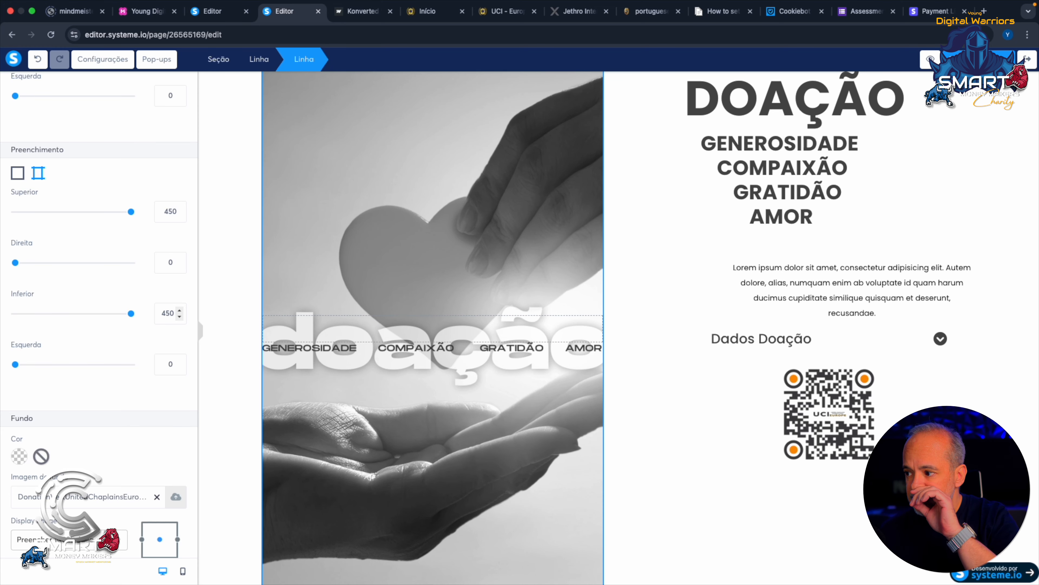
left_click(232, 302)
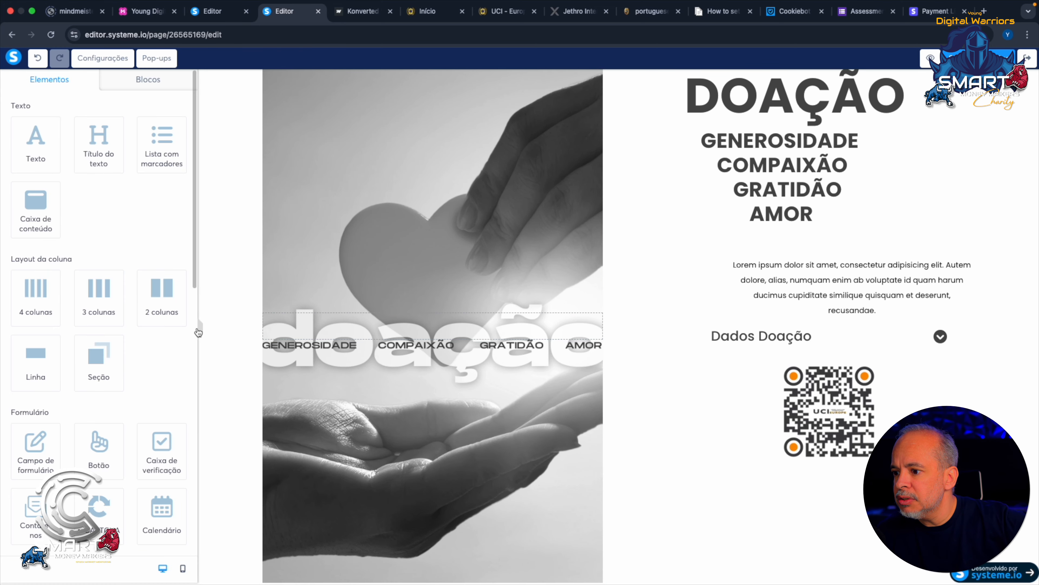
left_click(198, 328)
scroll(197, 327, "down", 10)
scroll(196, 327, "up", 8)
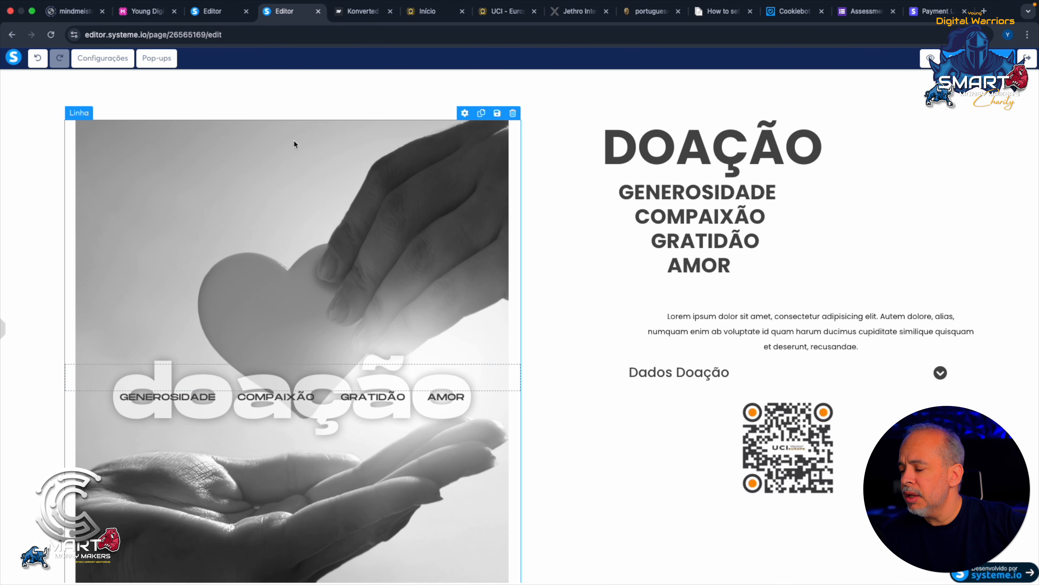
scroll(250, 279, "down", 3)
scroll(250, 279, "up", 3)
scroll(250, 278, "up", 2)
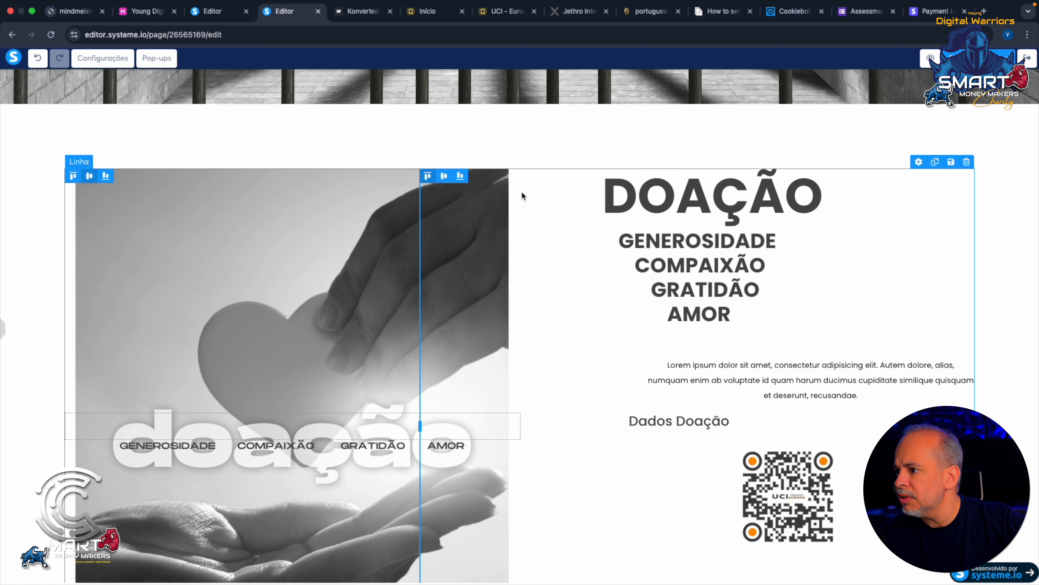
Step: Set both the top and bottom padding of the nested donation image row to 420
left_click(156, 199)
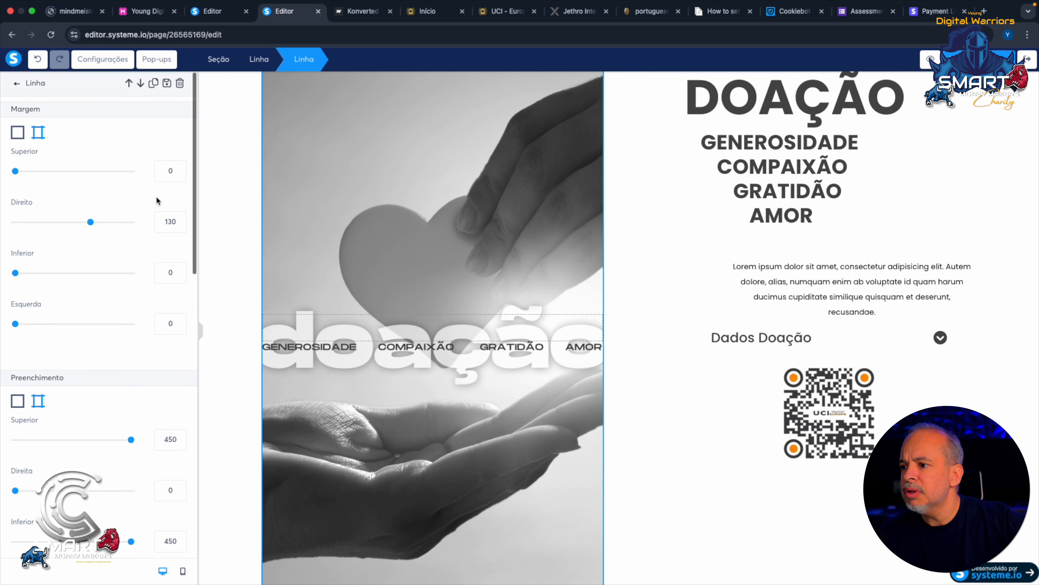
scroll(130, 360, "down", 5)
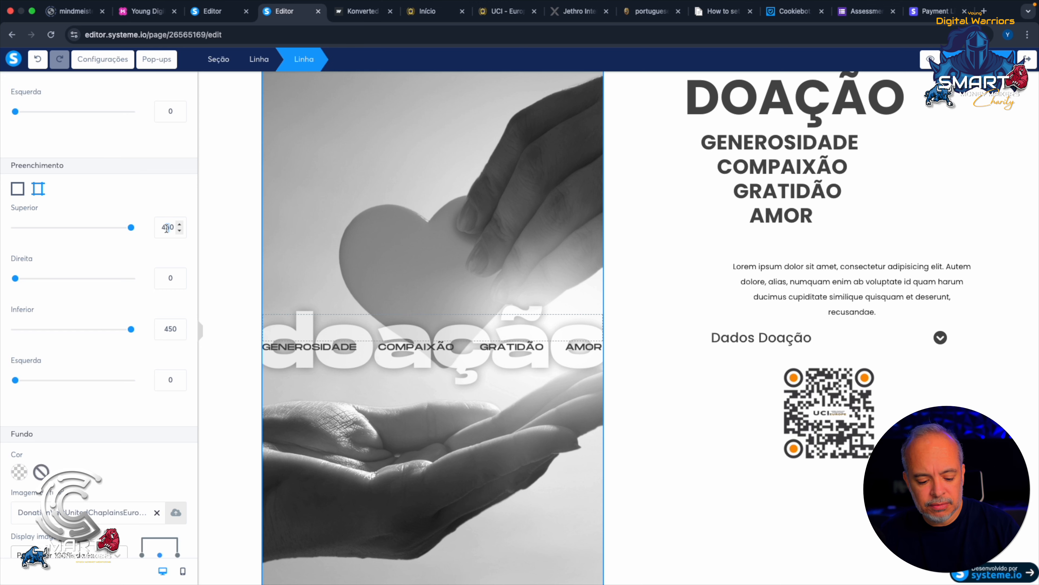
type("2")
left_click_drag(169, 329, 166, 329)
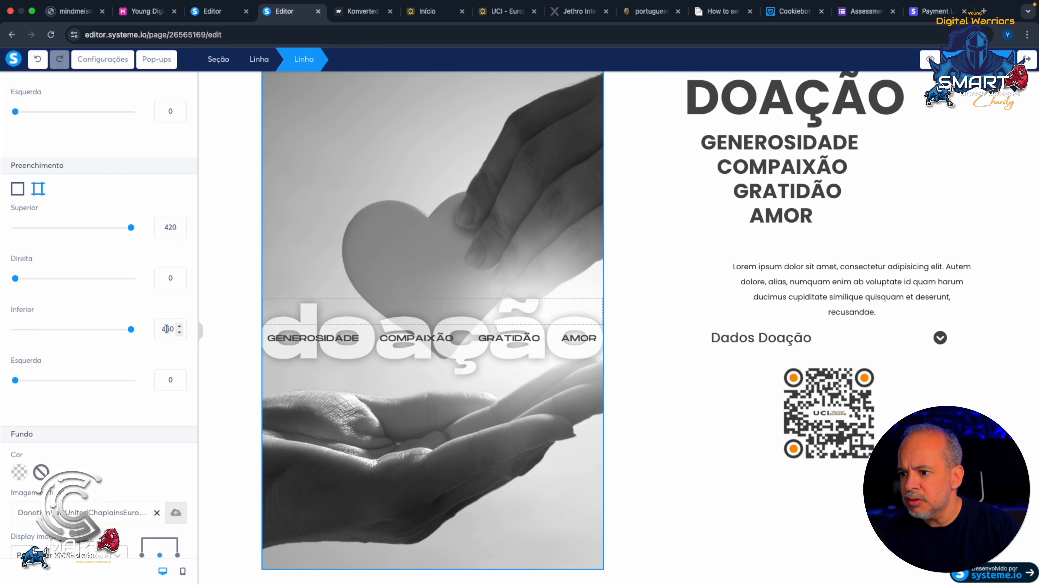
type("2")
left_click(248, 339)
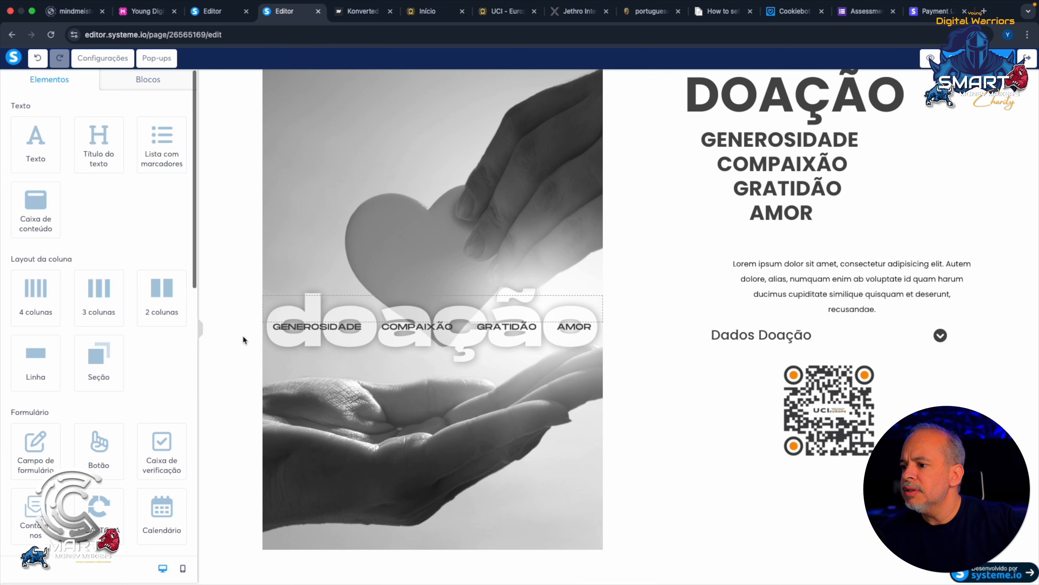
Step: Examine the donation image's proportions and the layout of the DOAÇÃO text column beside it
left_click(200, 330)
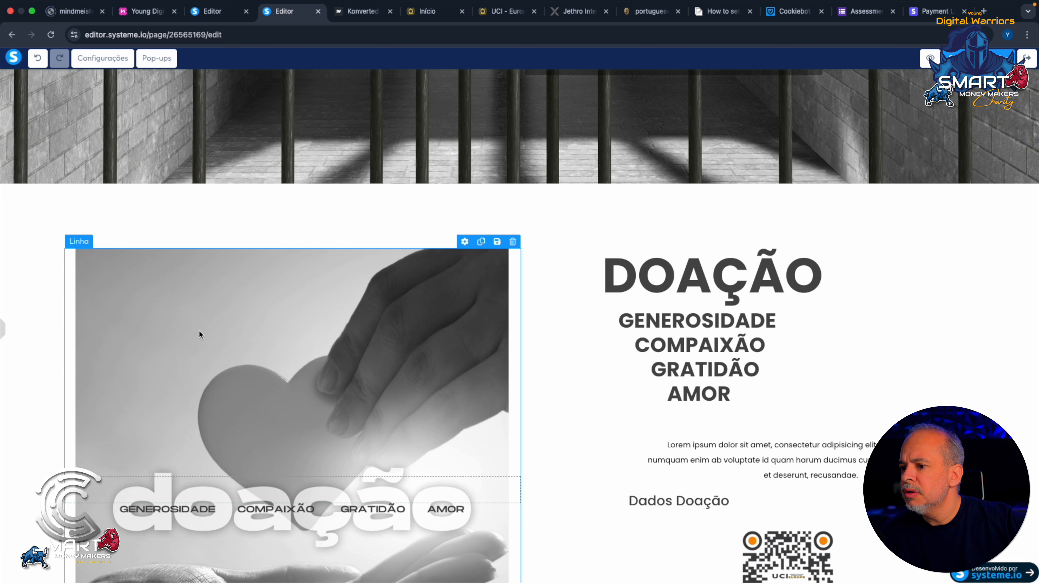
scroll(200, 341, "down", 7)
scroll(200, 346, "up", 5)
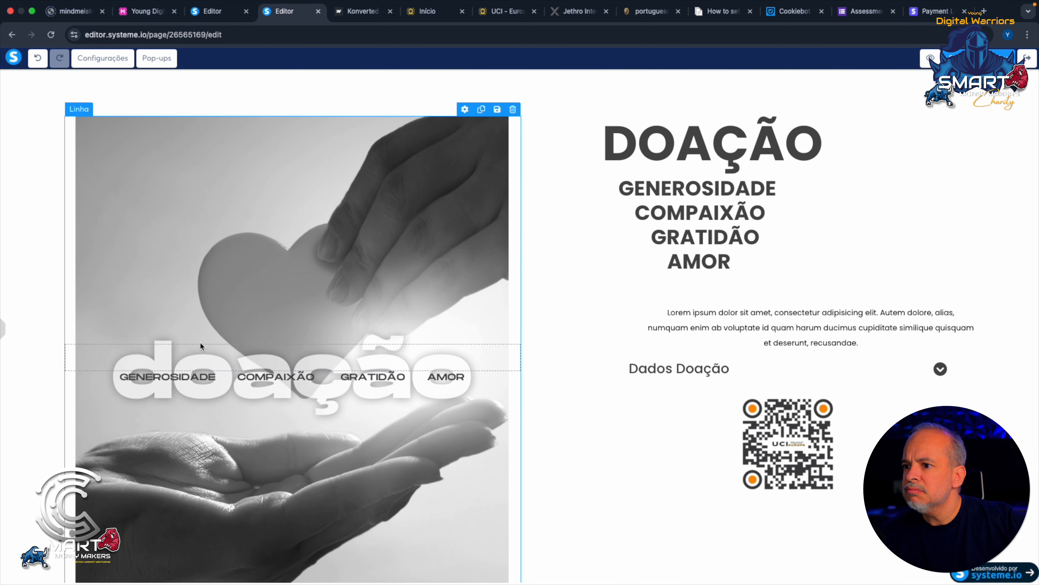
scroll(200, 344, "down", 2)
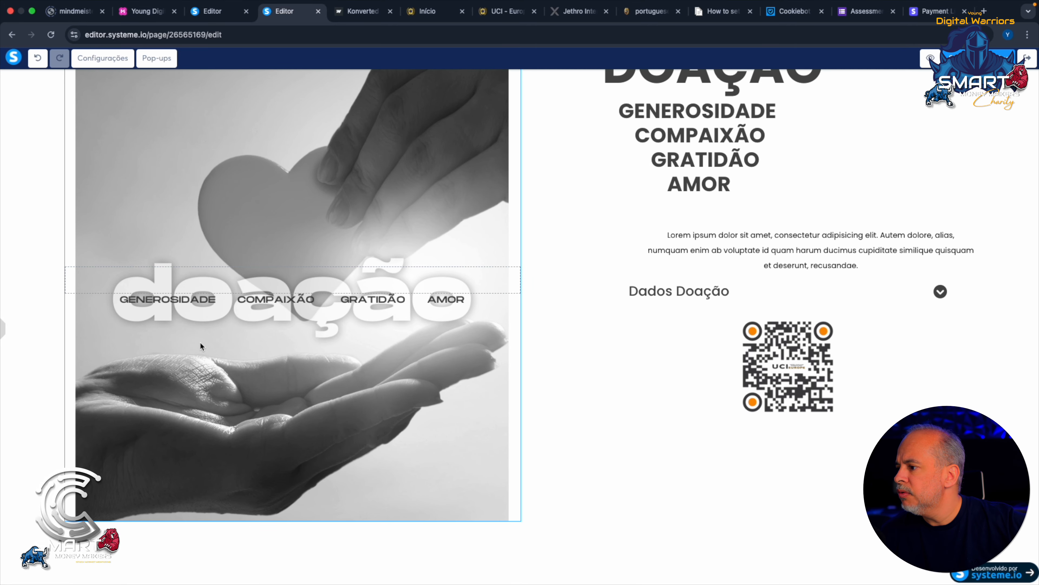
scroll(200, 341, "up", 3)
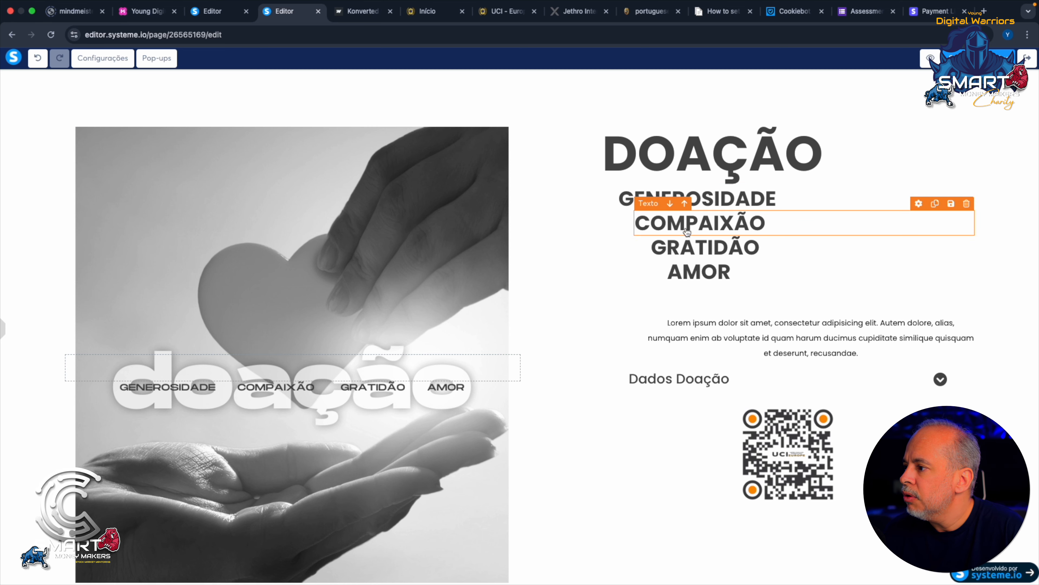
left_click(693, 326)
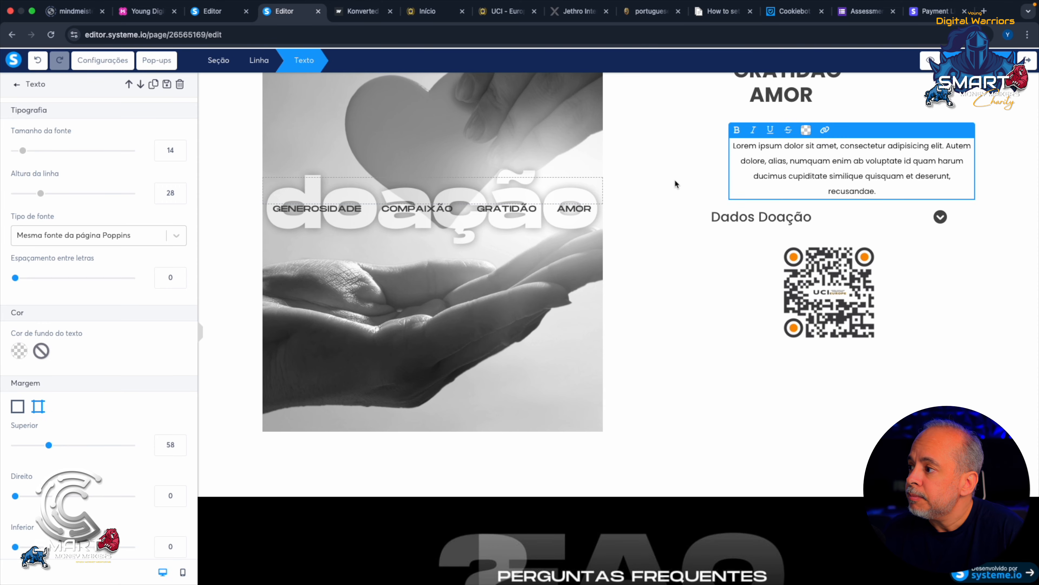
left_click(669, 160)
scroll(669, 161, "up", 5)
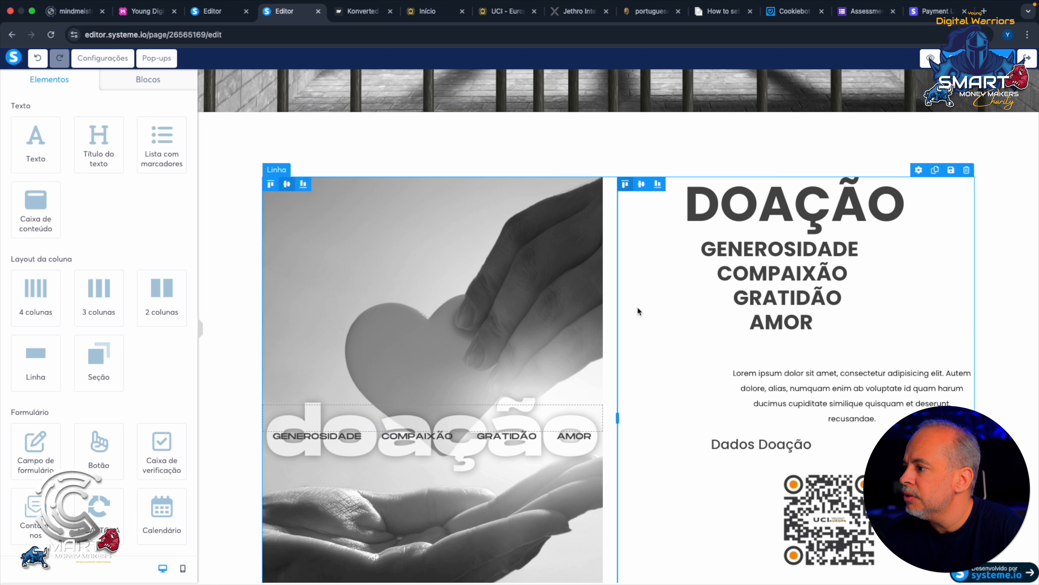
scroll(688, 298, "down", 1)
scroll(688, 297, "down", 4)
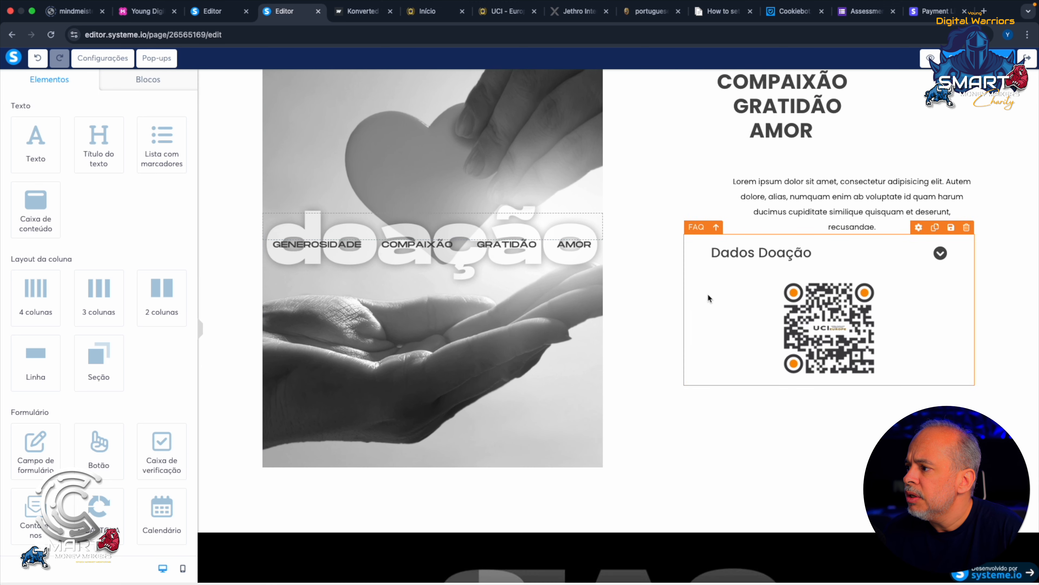
Step: Replace the Lorem ipsum paragraph below AMOR with the copied Portuguese thank-you message from United Chaplains Europe
left_click(776, 203)
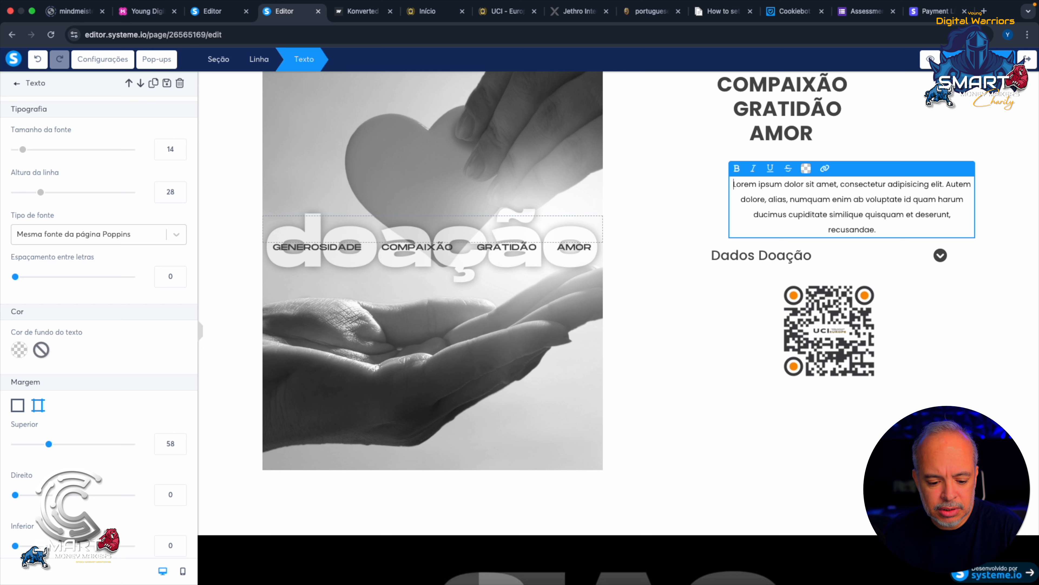
key("super+Tab")
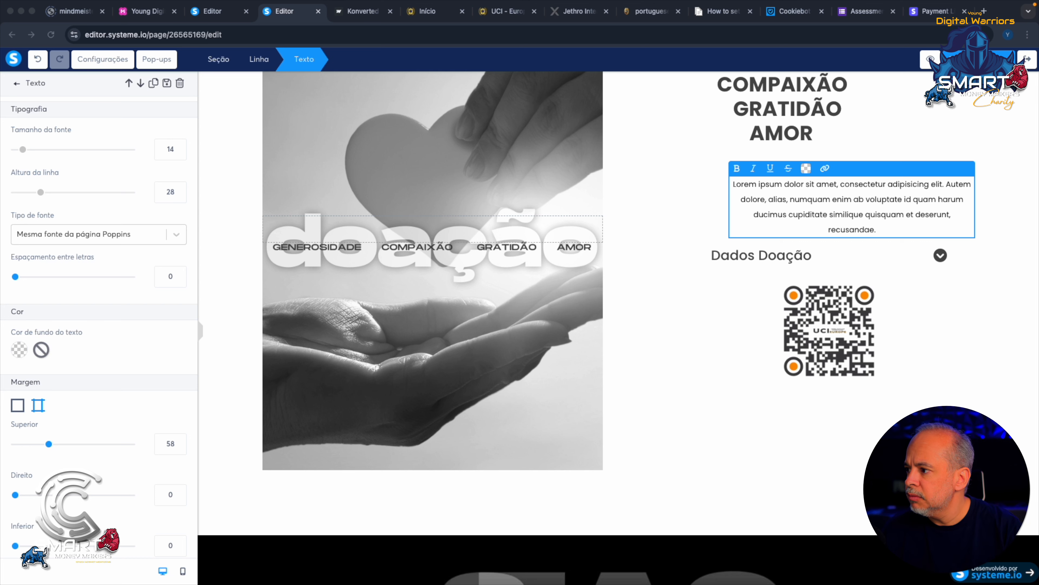
left_click(744, 211)
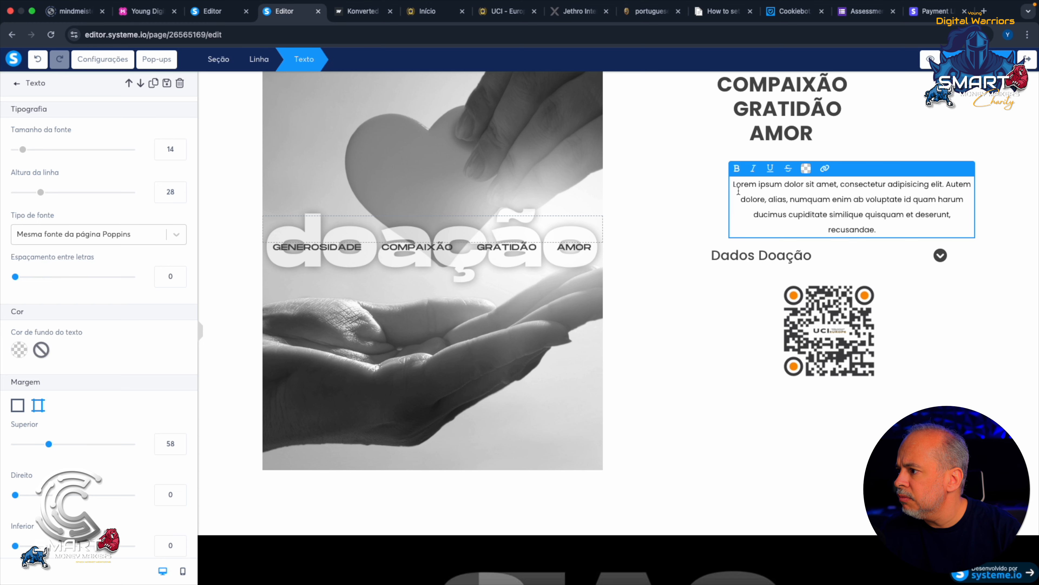
left_click_drag(733, 184, 893, 255)
key("super+v")
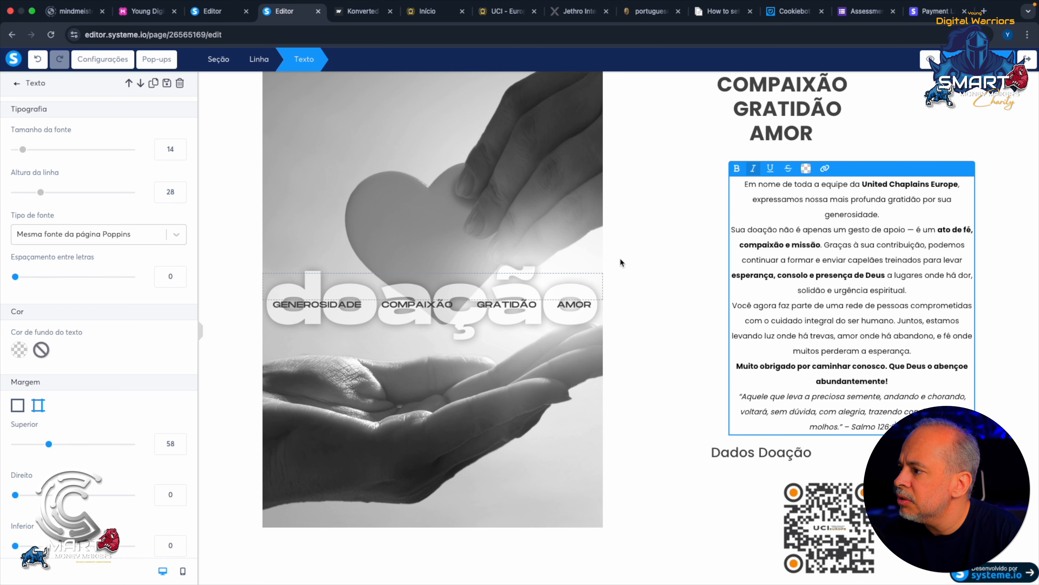
left_click(721, 279)
left_click(782, 271)
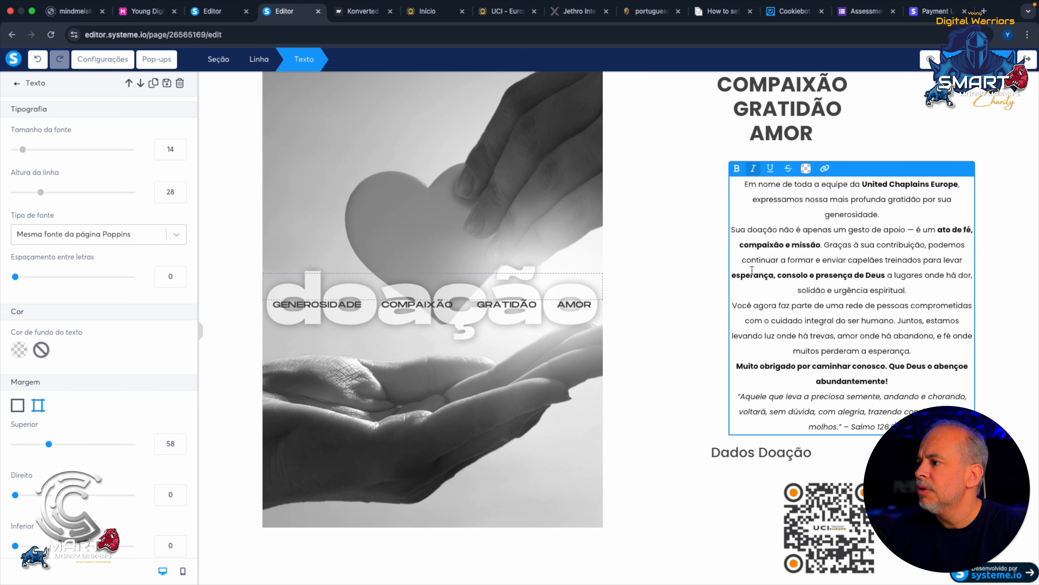
Step: Examine the thank-you message's margins, its balance against the donation image at full page width, and the Dados Doação item
scroll(123, 325, "down", 5)
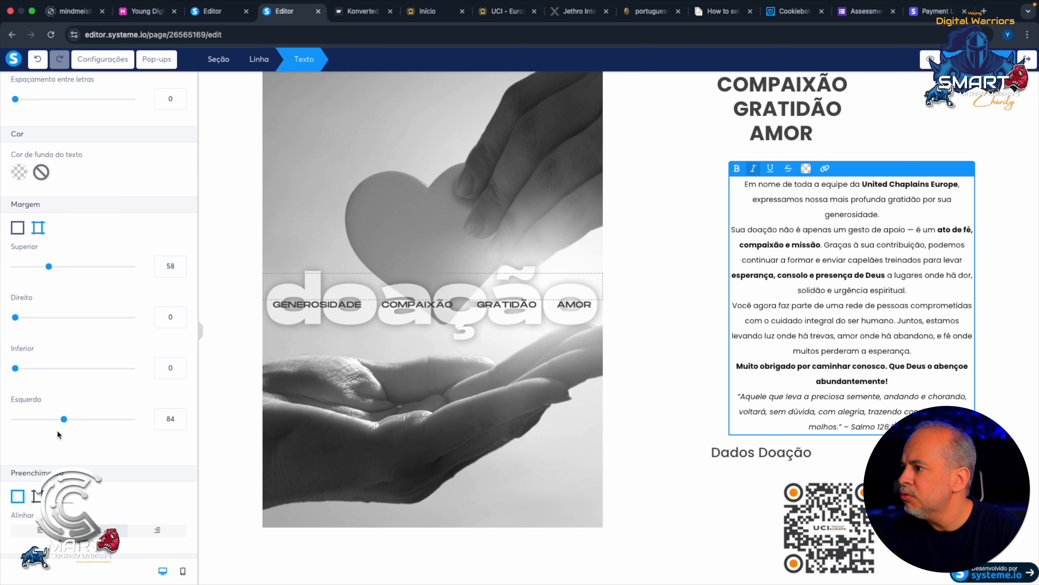
left_click(792, 272)
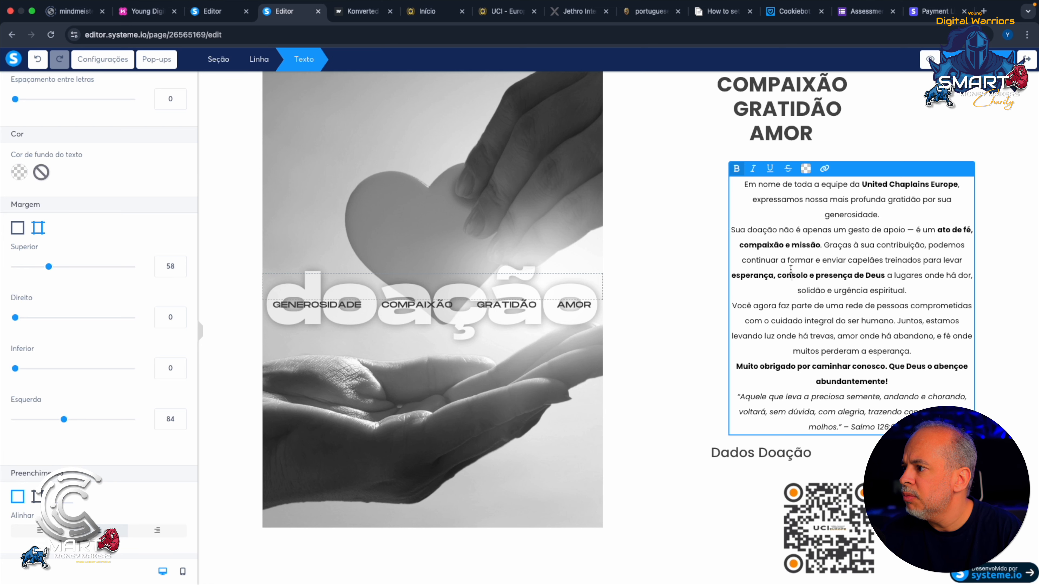
left_click(695, 262)
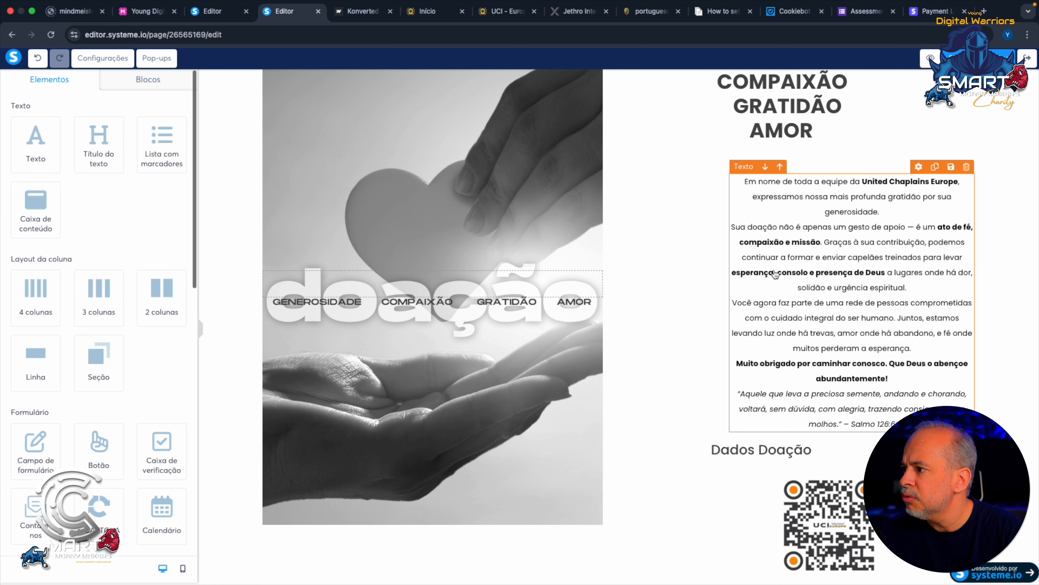
left_click(641, 243)
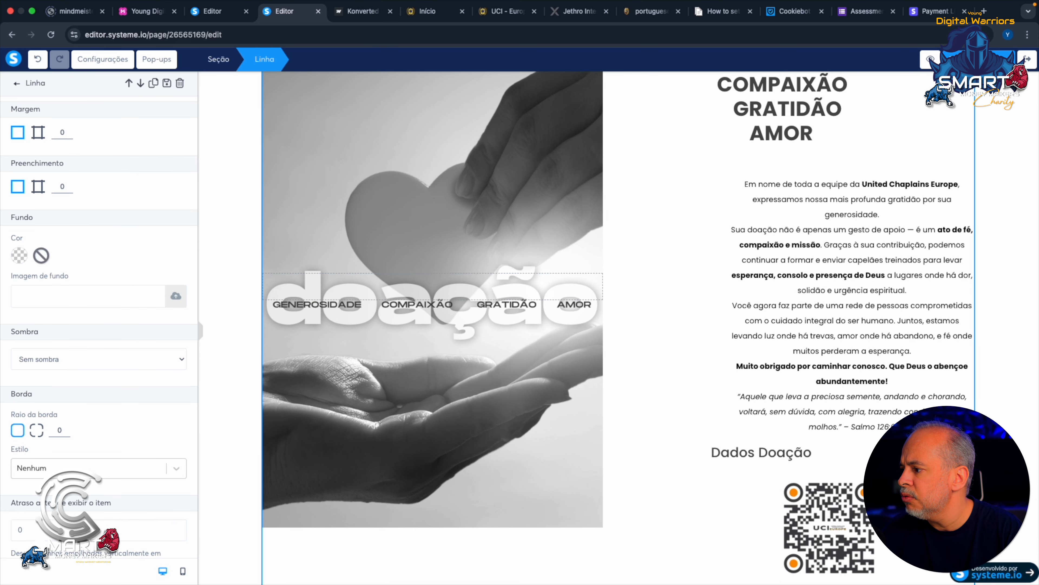
left_click(199, 330)
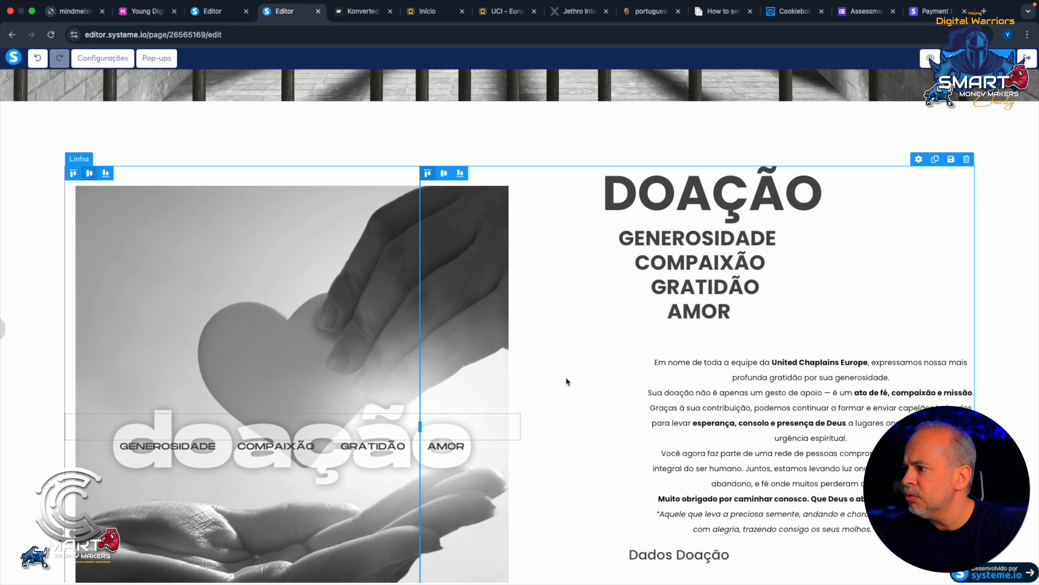
scroll(563, 378, "down", 3)
scroll(559, 384, "down", 5)
scroll(559, 384, "up", 4)
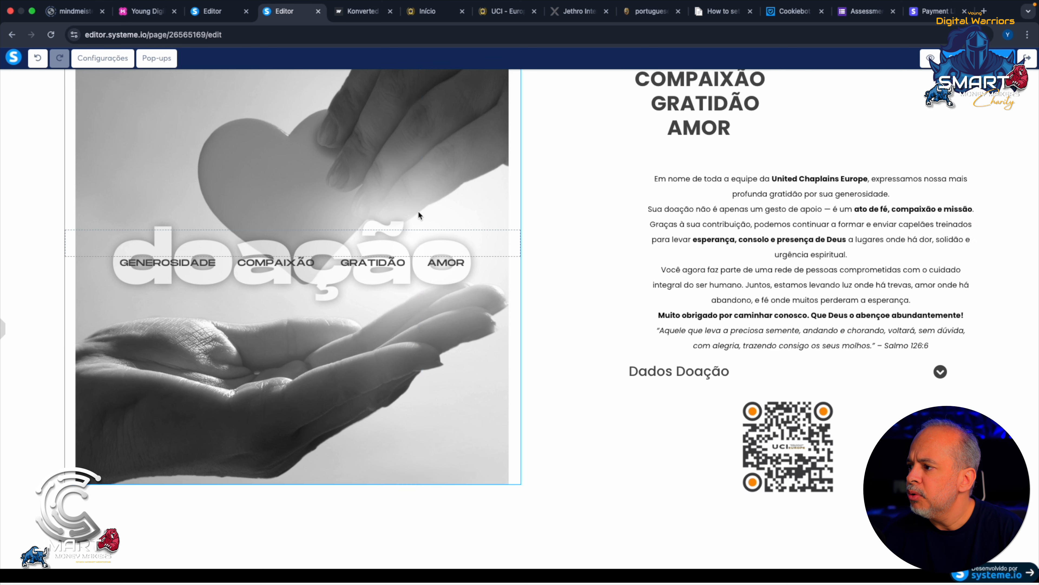
scroll(595, 335, "up", 5)
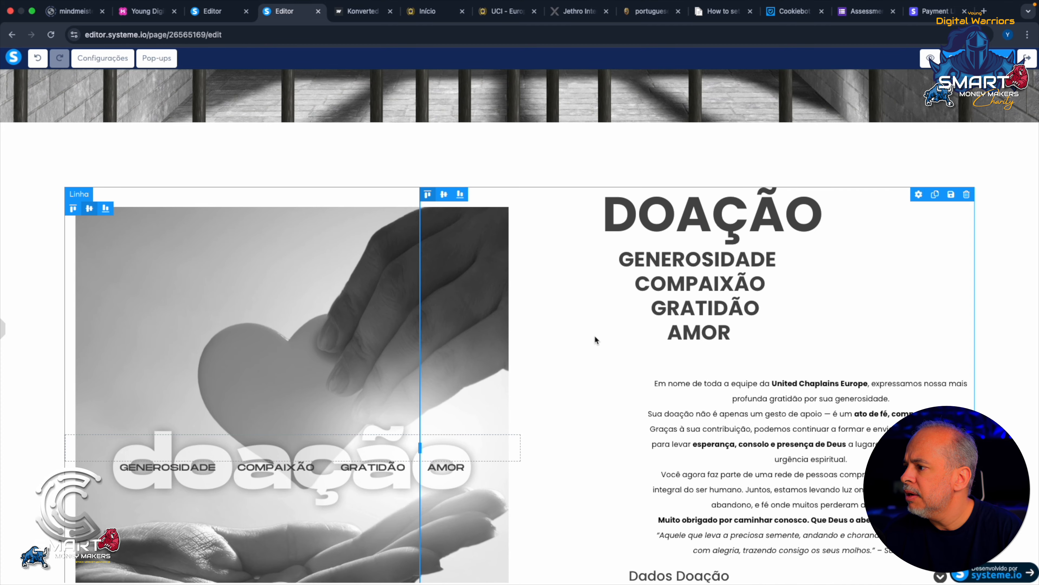
scroll(595, 335, "down", 5)
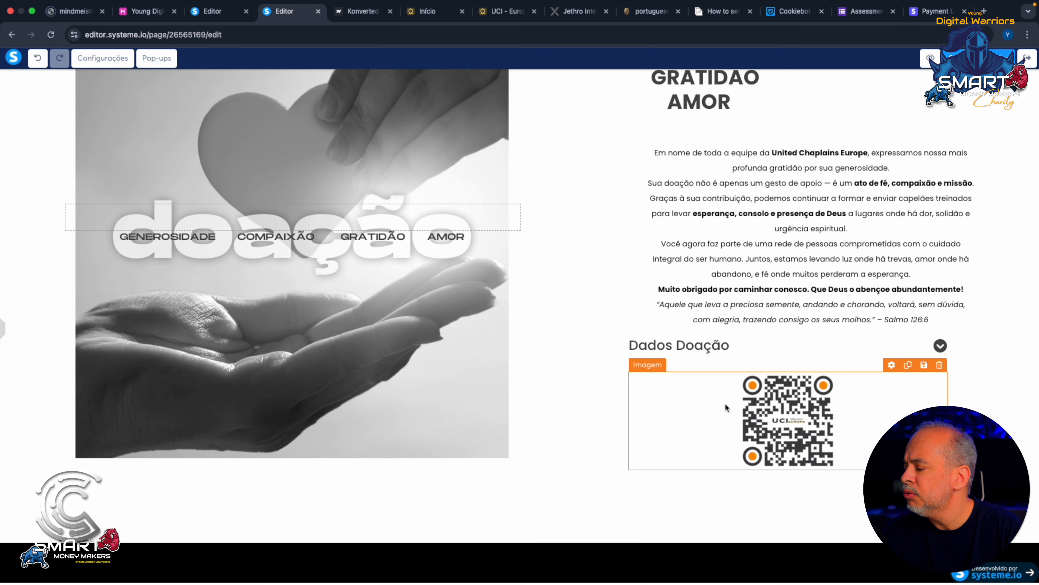
left_click(940, 347)
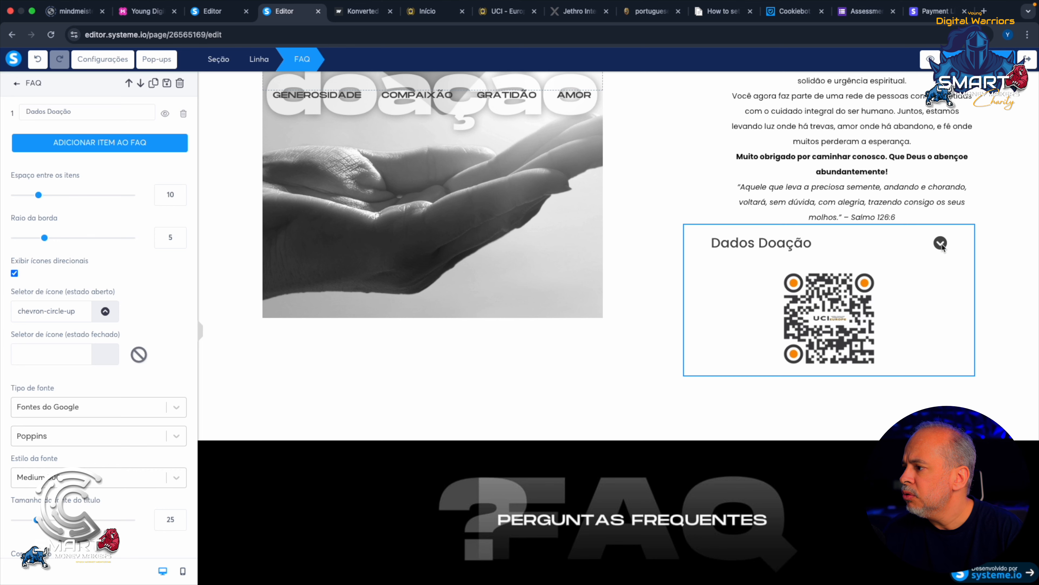
left_click(666, 203)
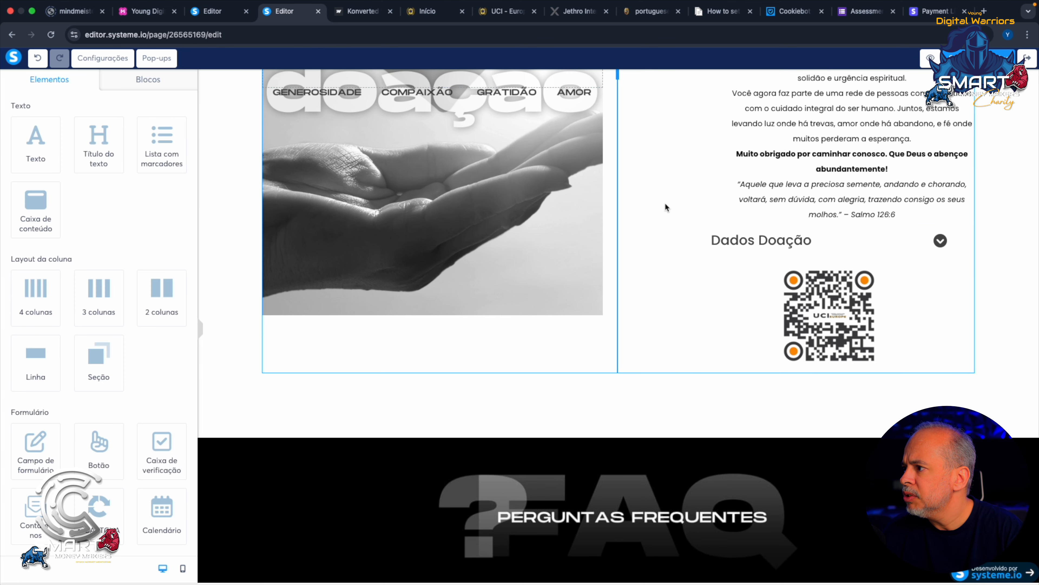
Step: Set the thank-you message's top margin to 50 and its left margin to 20
left_click(784, 175)
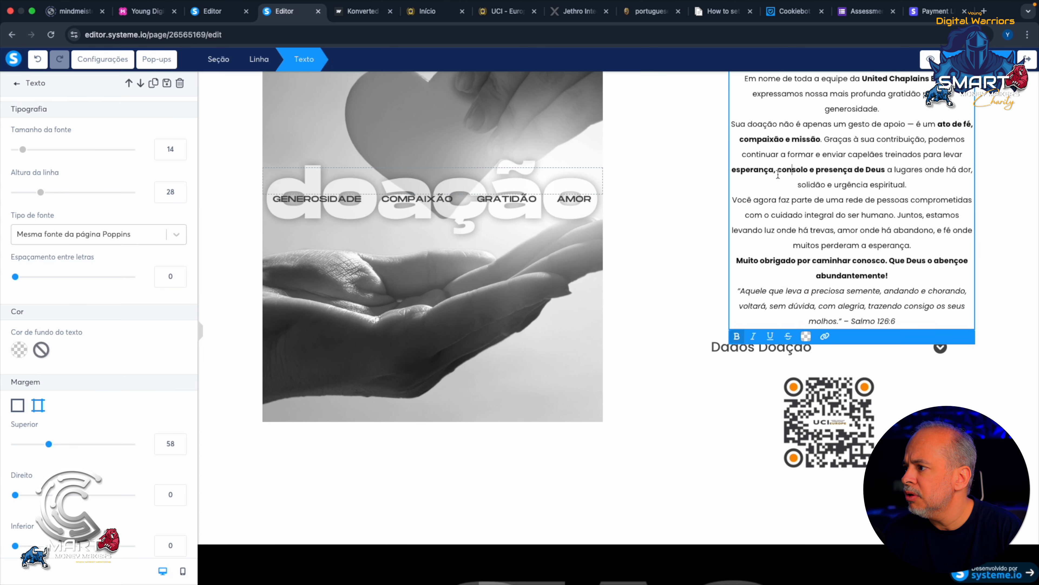
scroll(50, 433, "down", 5)
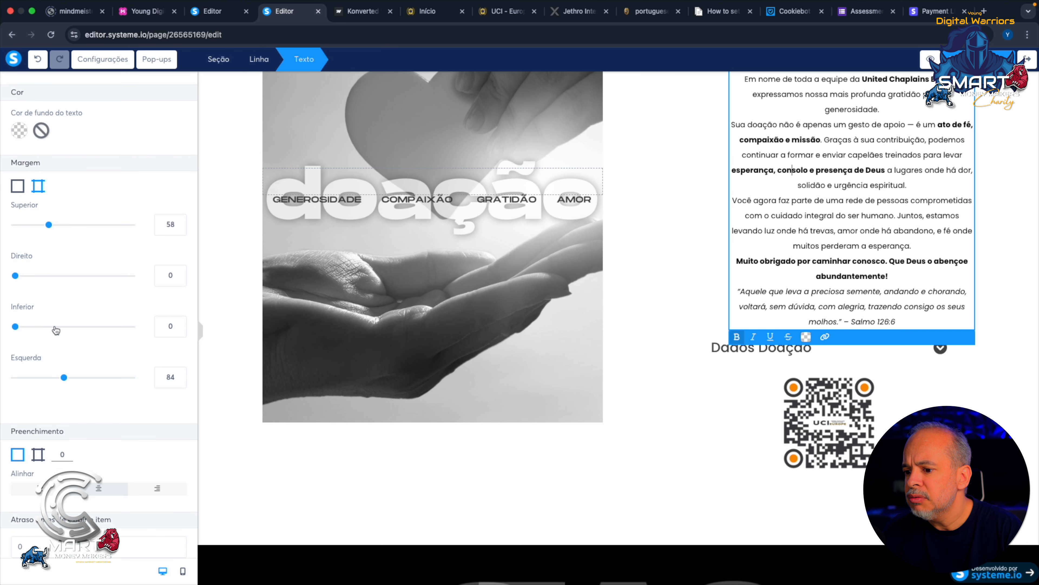
scroll(62, 346, "up", 5)
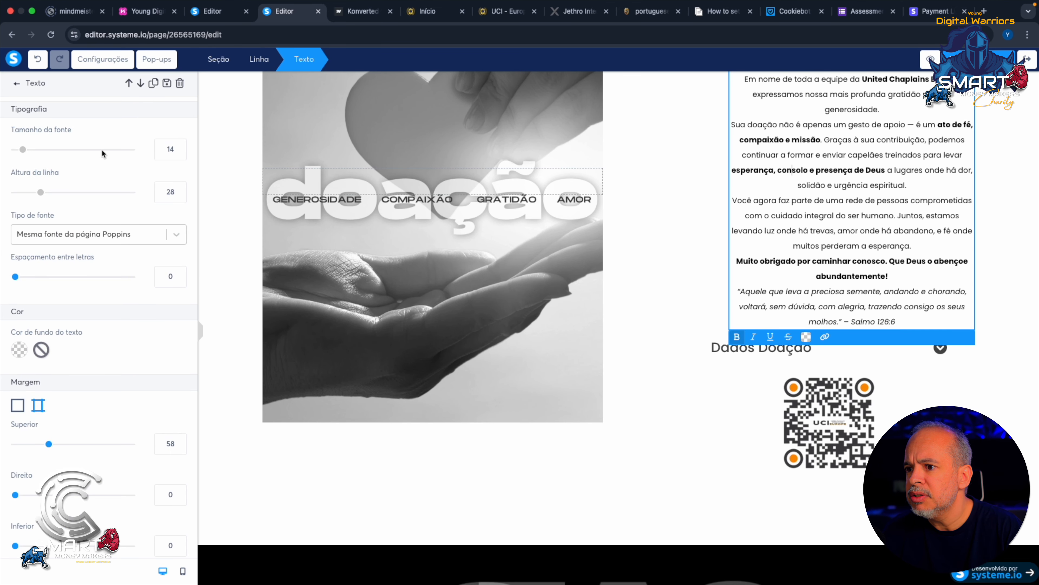
scroll(108, 320, "down", 3)
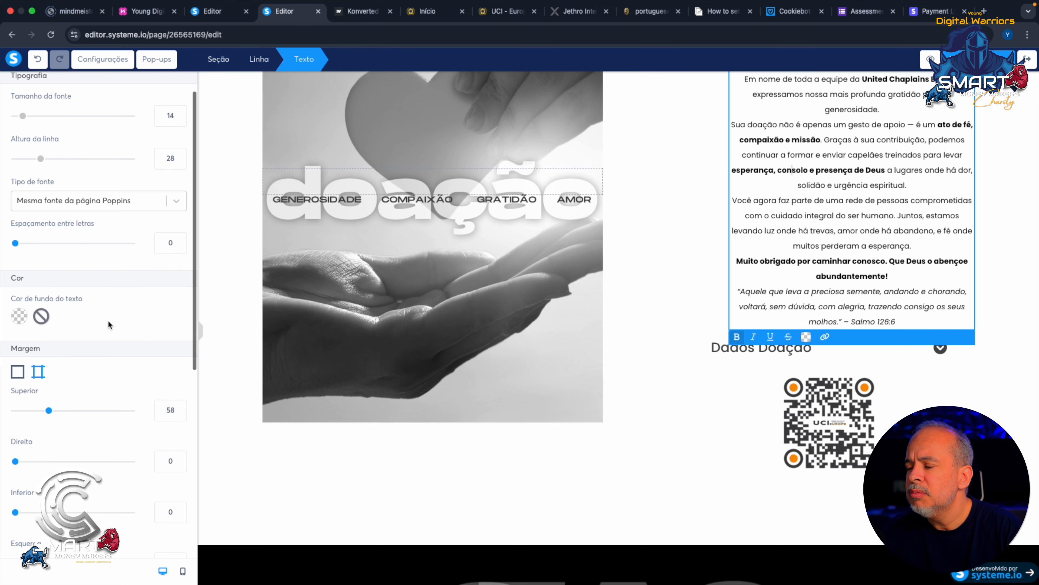
scroll(108, 320, "down", 2)
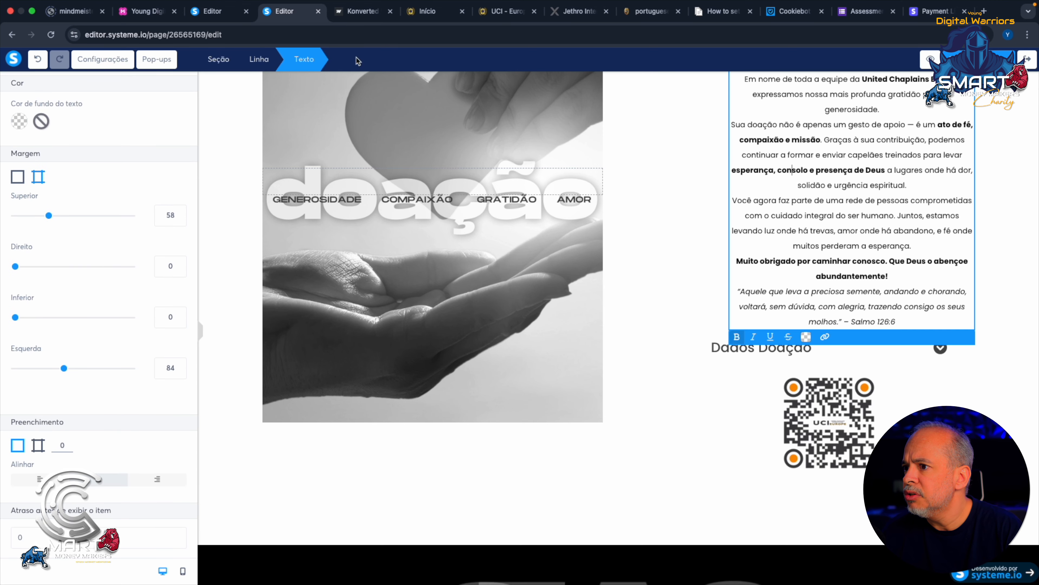
left_click(269, 60)
scroll(93, 199, "down", 4)
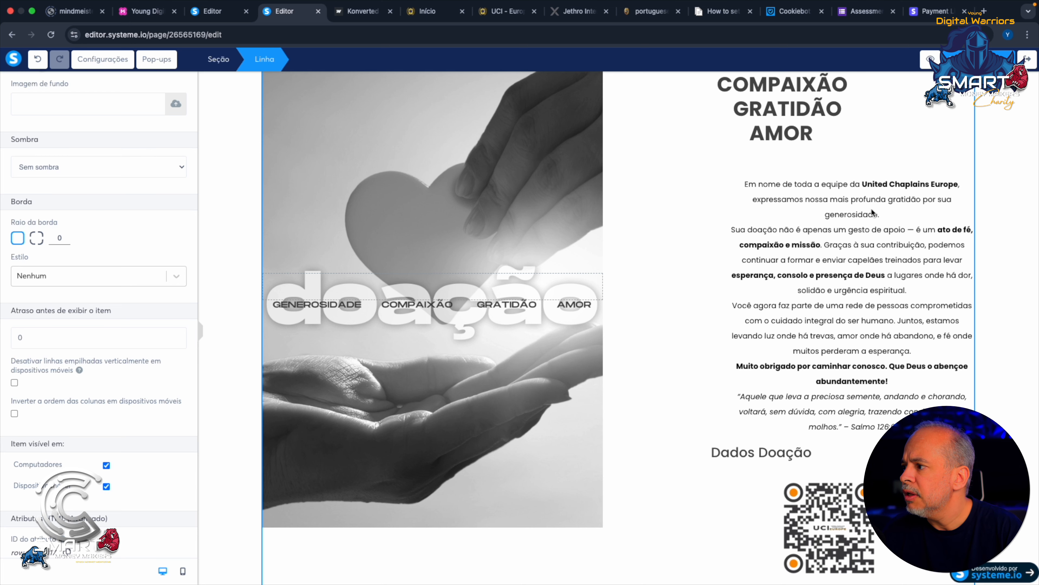
left_click(836, 226)
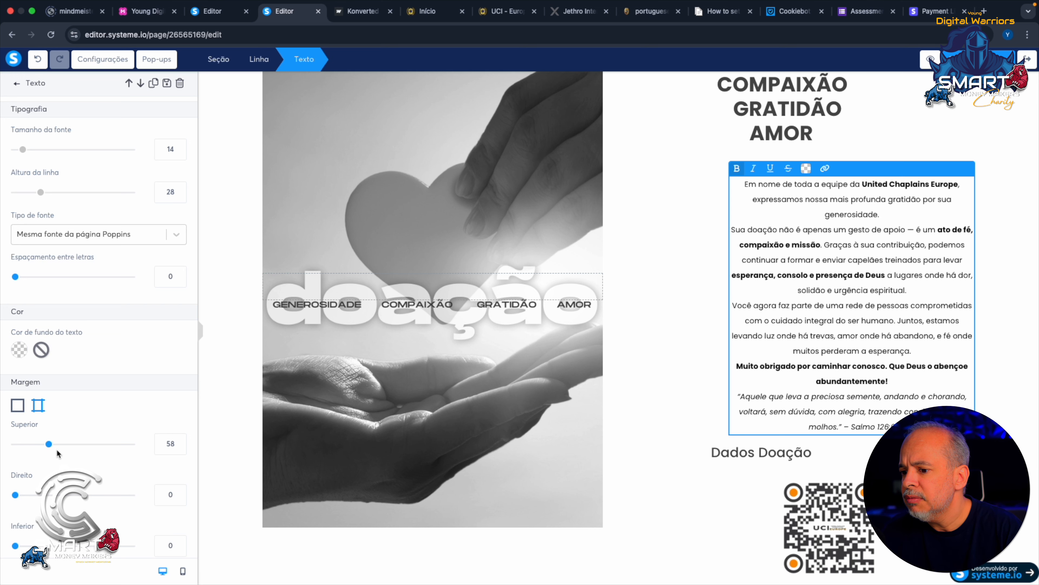
mouse_move(48, 444)
left_mouse_down()
mouse_move(26, 446)
mouse_move(44, 447)
left_mouse_up()
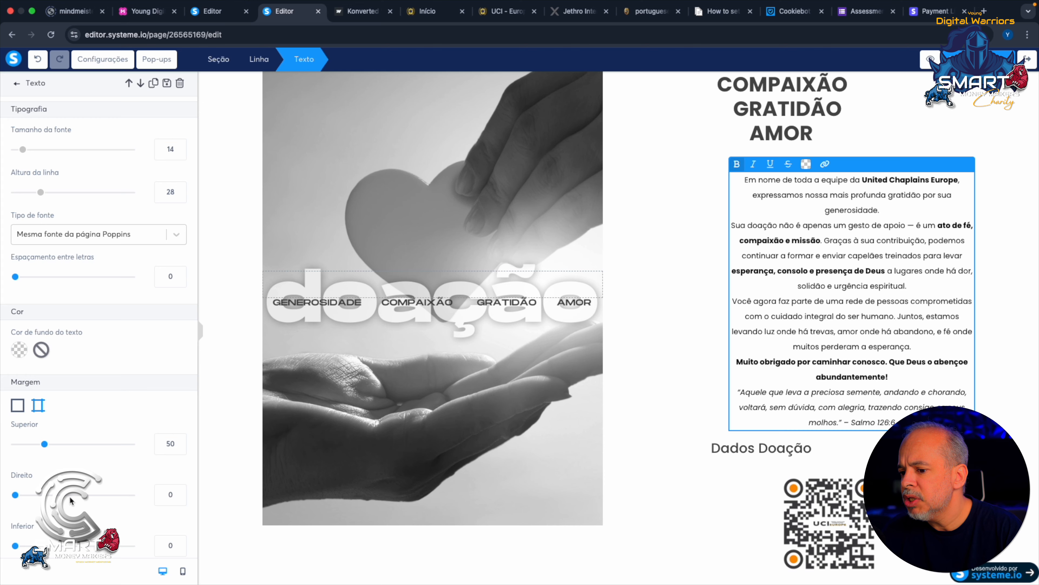
scroll(73, 502, "down", 3)
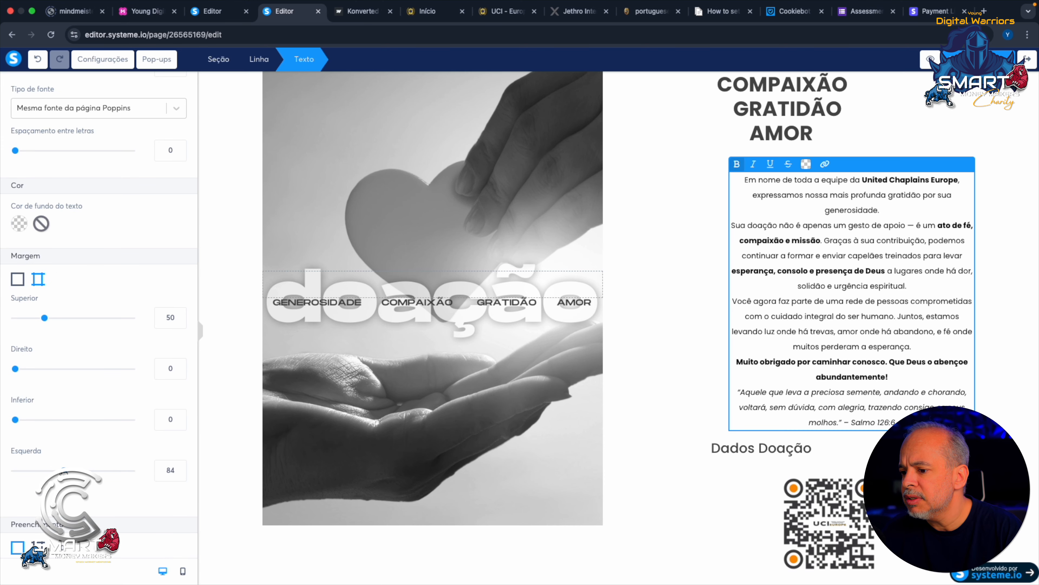
left_click_drag(64, 470, 27, 474)
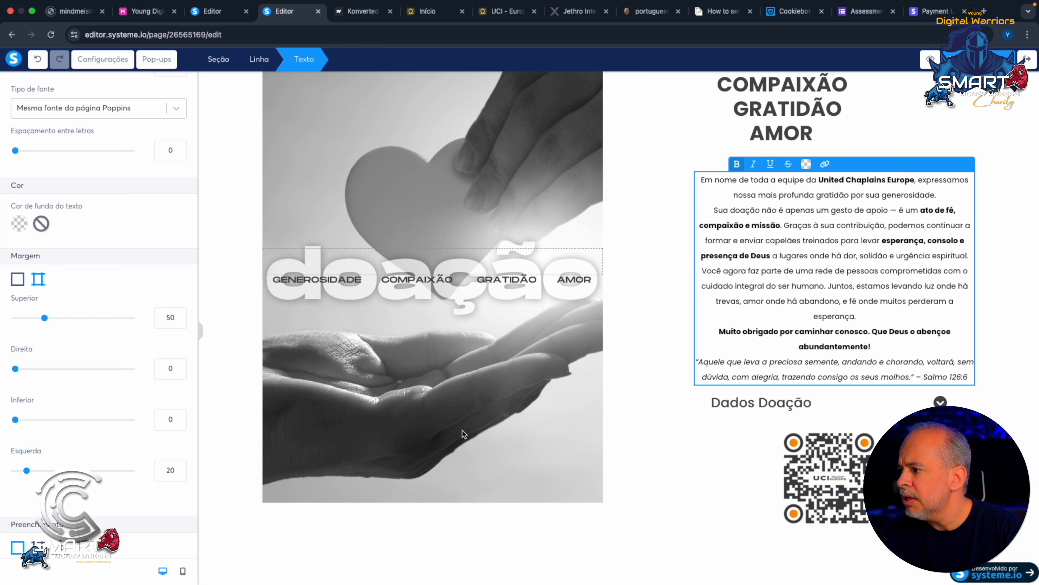
Step: Replace "United Chaplains Europe" with "UCI" in the message's opening sentence and insert a blank line before "Sua doação"
left_click(748, 305)
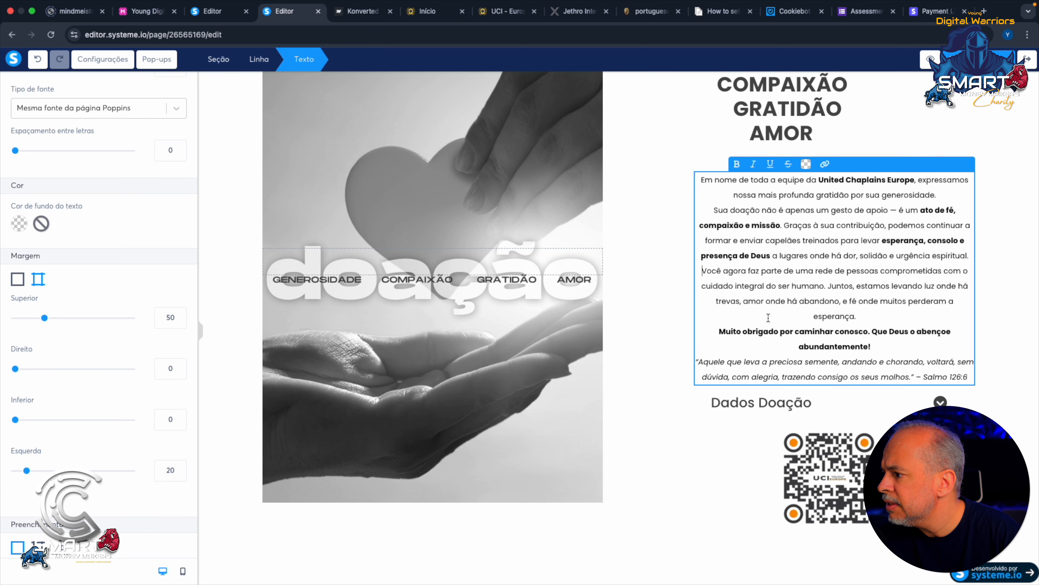
scroll(769, 317, "down", 2)
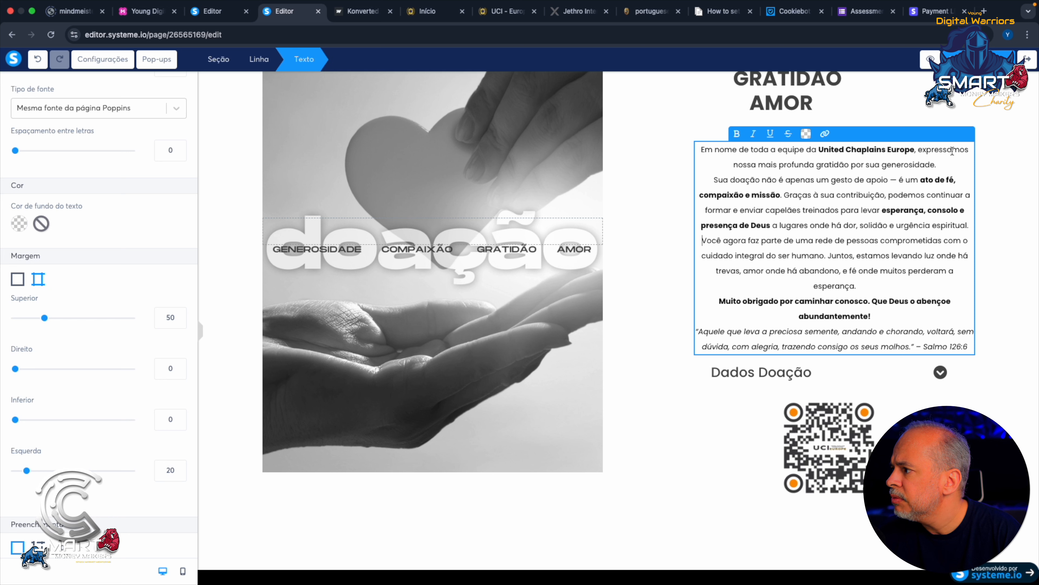
left_click_drag(823, 150, 914, 151)
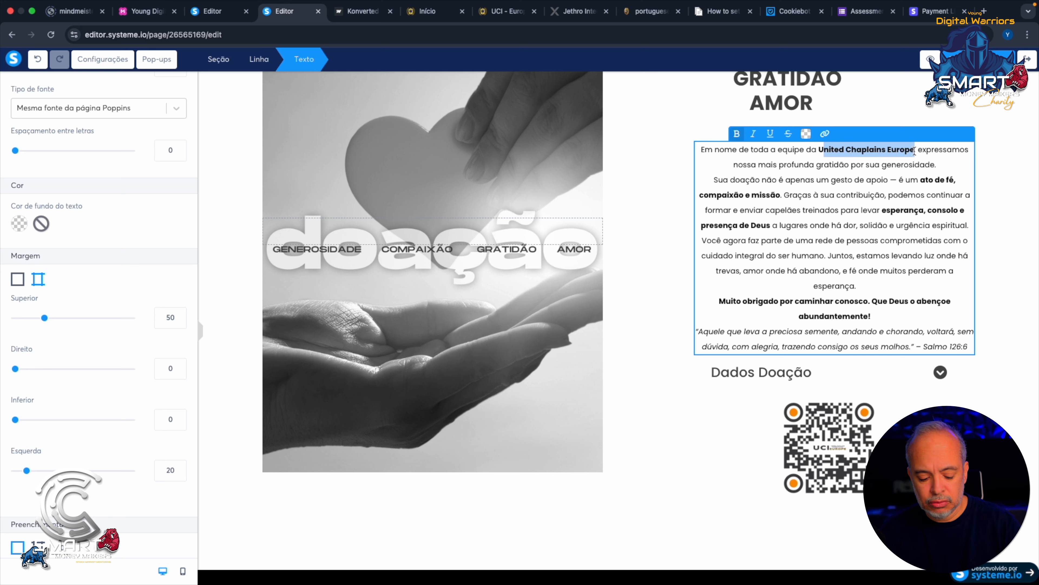
type("CI,")
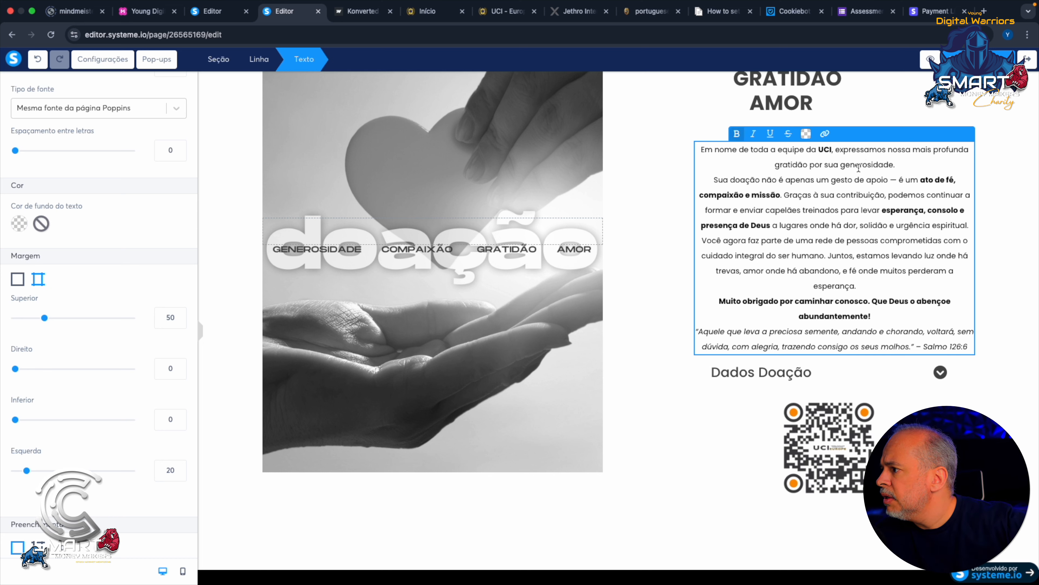
left_click(712, 180)
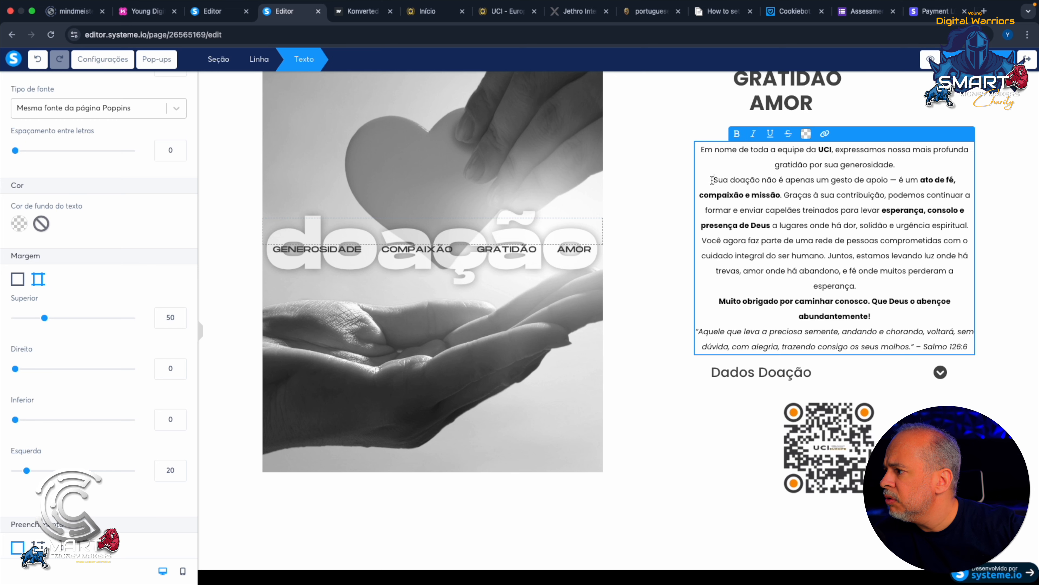
key("Return")
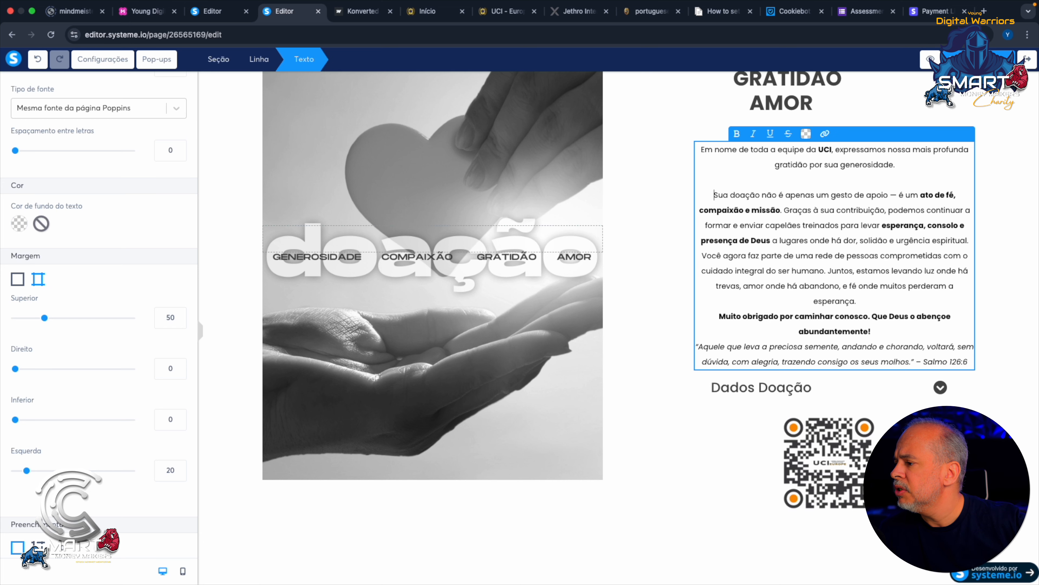
Step: Remove the opening and "Muito obrigado" sentences, and reword the second paragraph's start as "Você pode fazer parte", with blank lines between paragraphs
left_click_drag(895, 165, 693, 155)
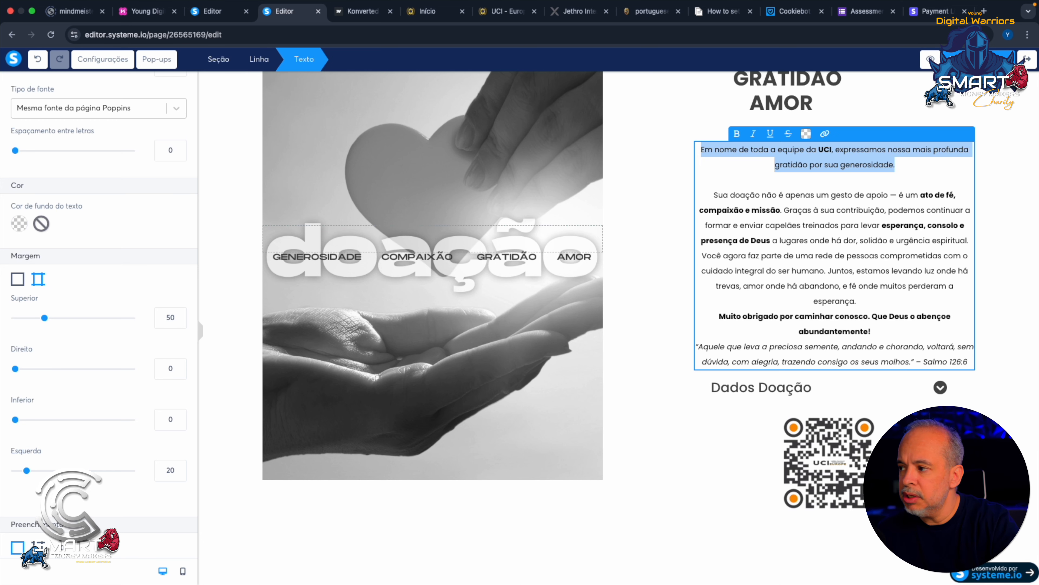
key("BackSpace")
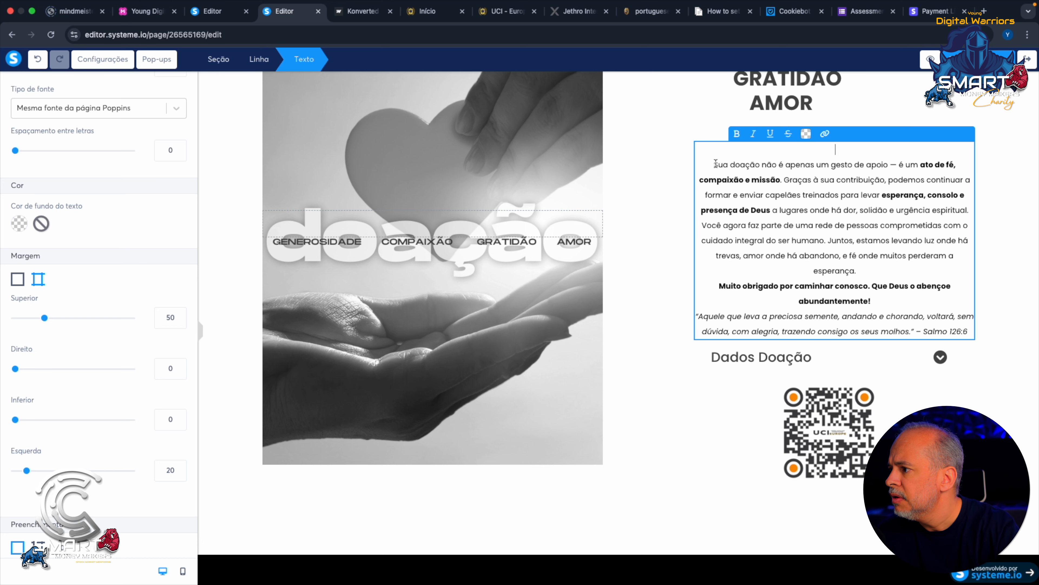
key("BackSpace")
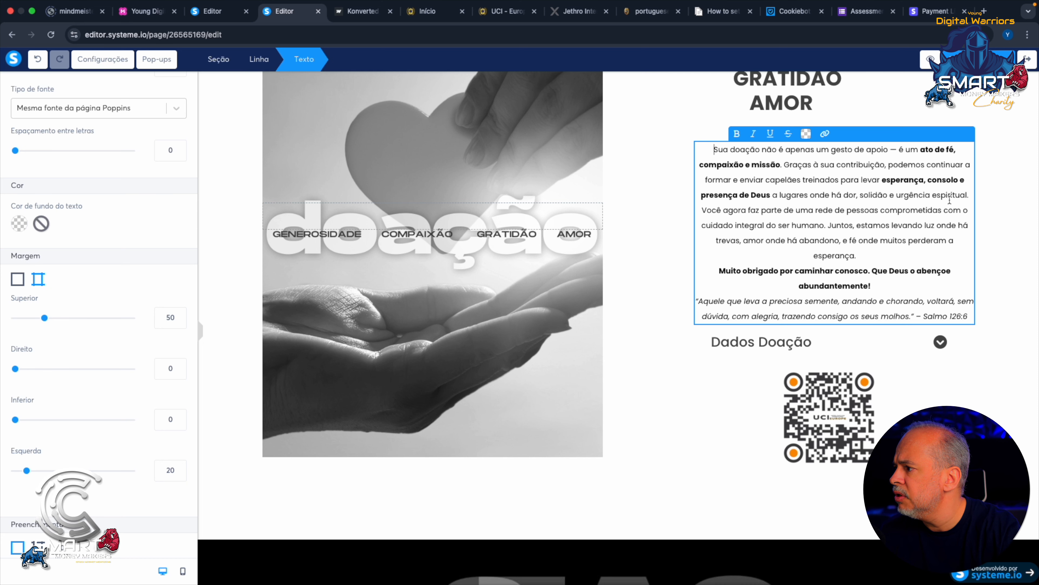
left_click(702, 210)
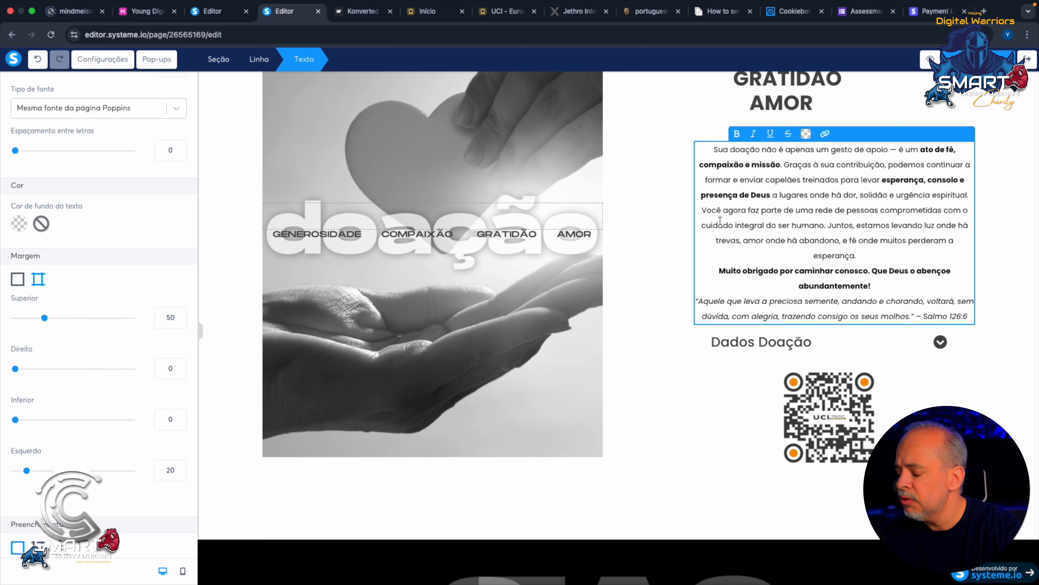
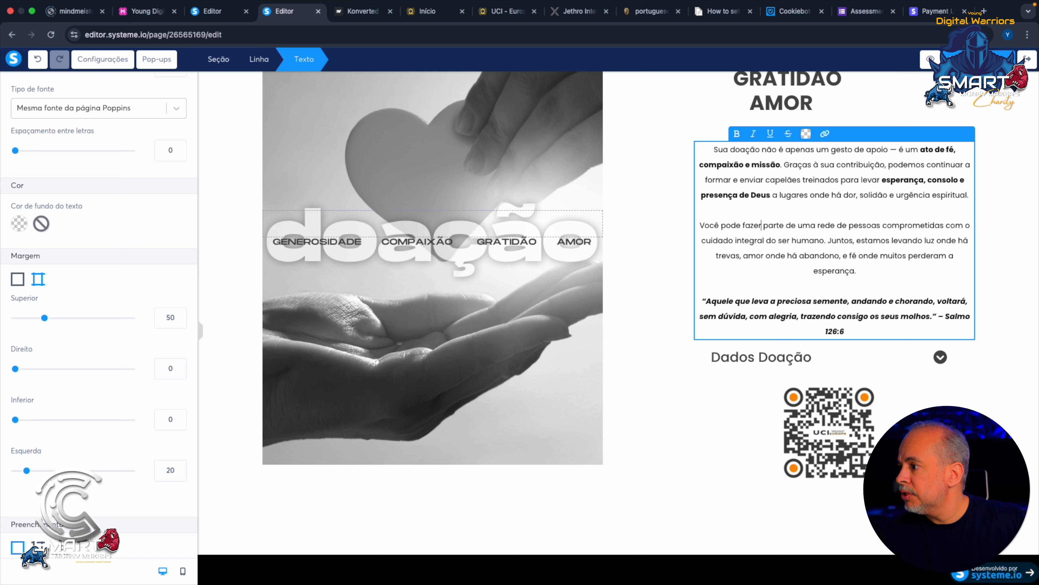
Step: Set the line height of the whole donation message to 20
left_click_drag(711, 150, 862, 330)
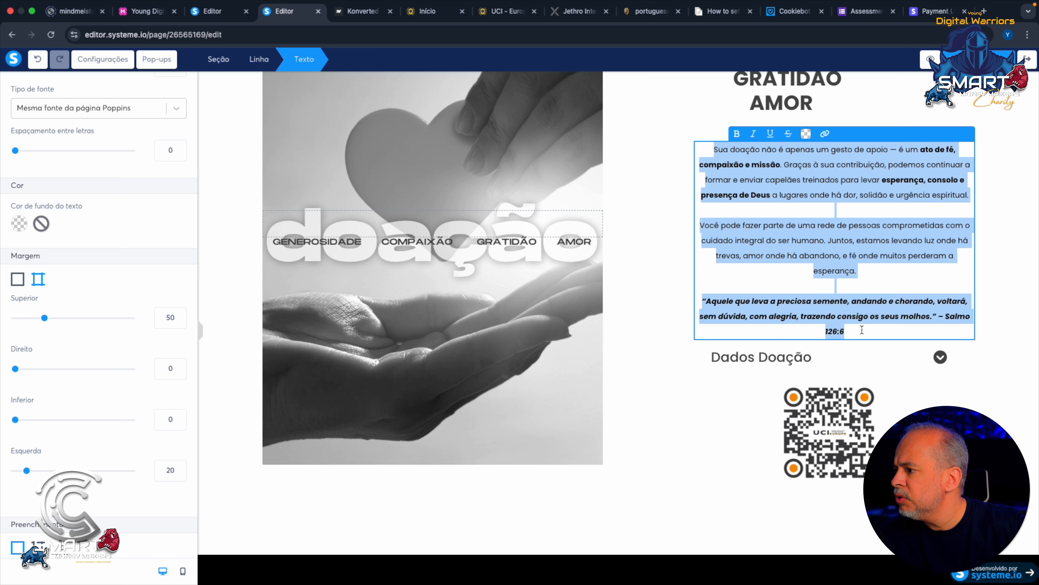
scroll(90, 202, "down", 6)
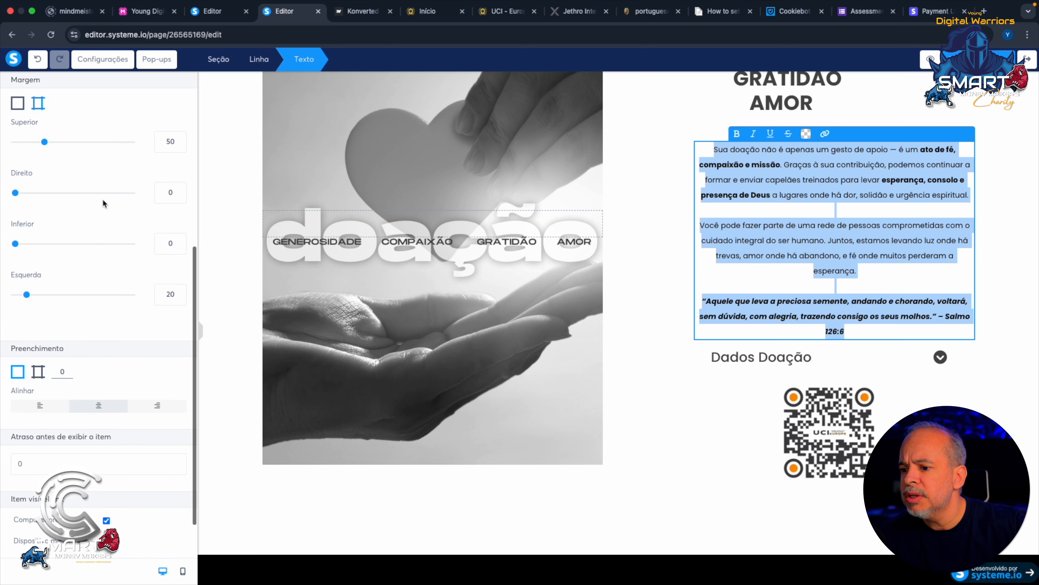
scroll(102, 198, "up", 9)
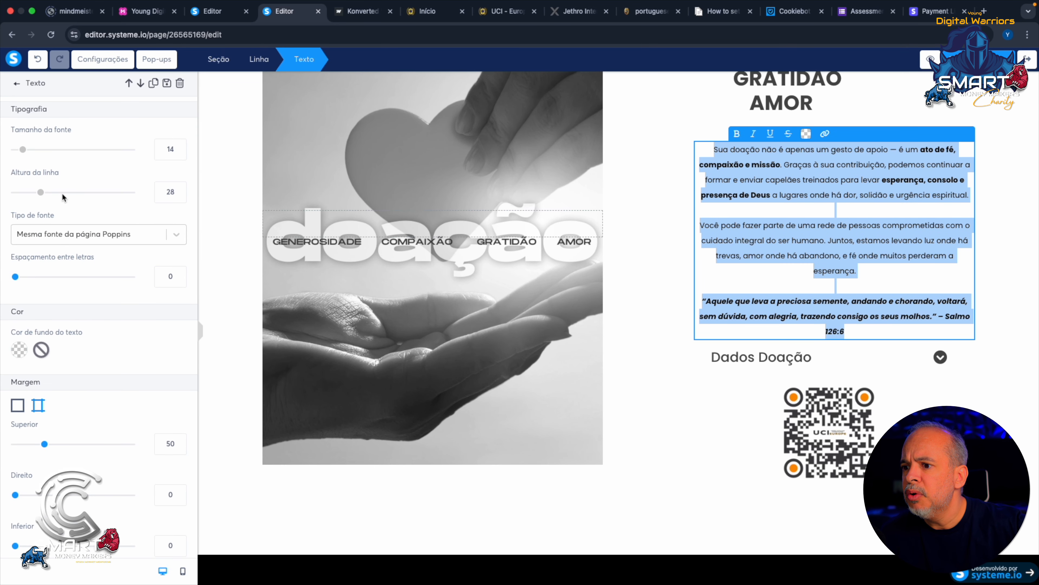
left_click_drag(39, 198, 33, 197)
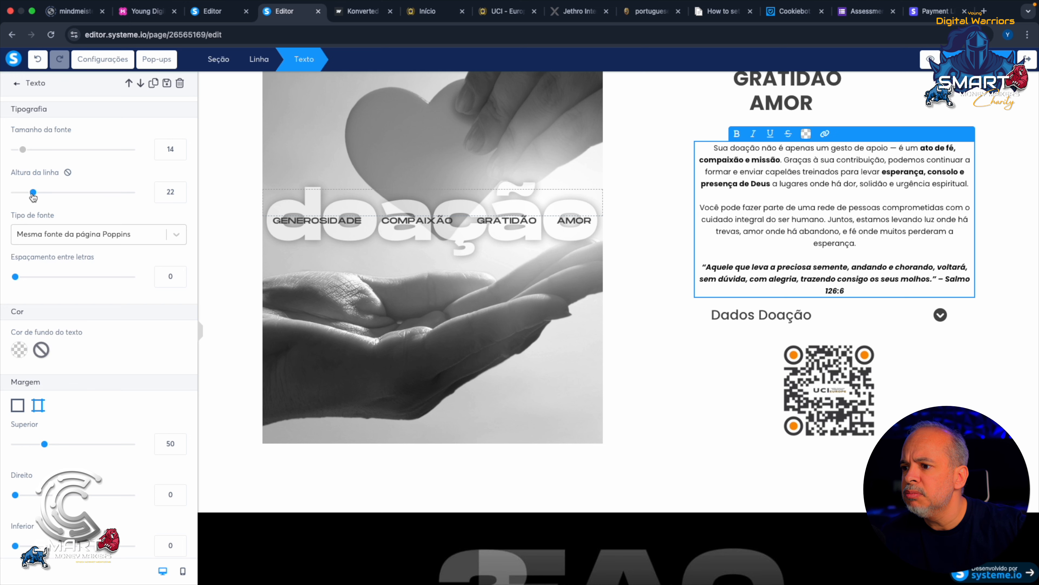
left_click_drag(33, 197, 31, 197)
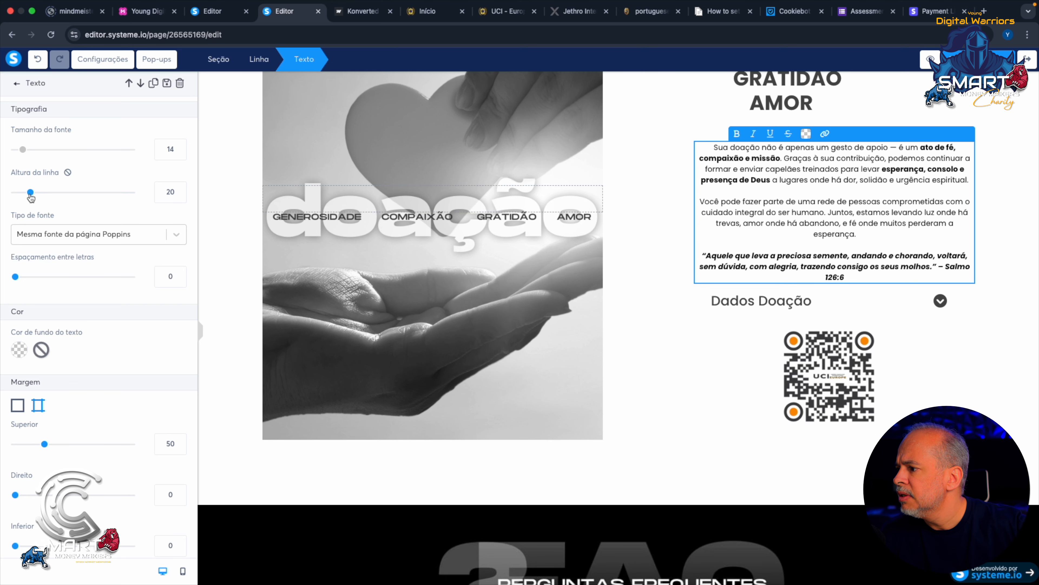
Step: Examine the DOAÇÃO section at full page width, comparing the text column and QR code with the donation image
left_click(808, 377)
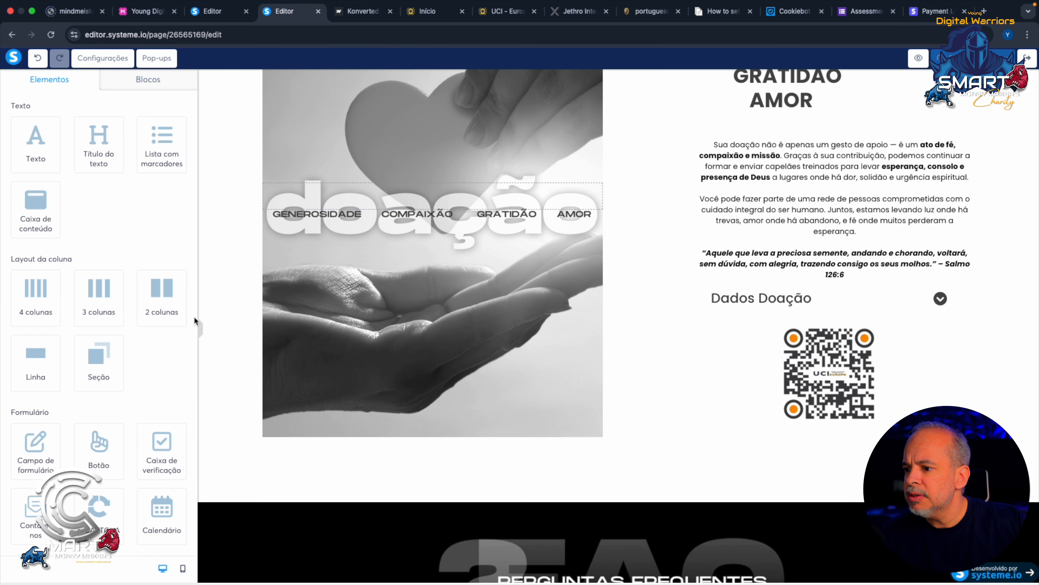
left_click(201, 332)
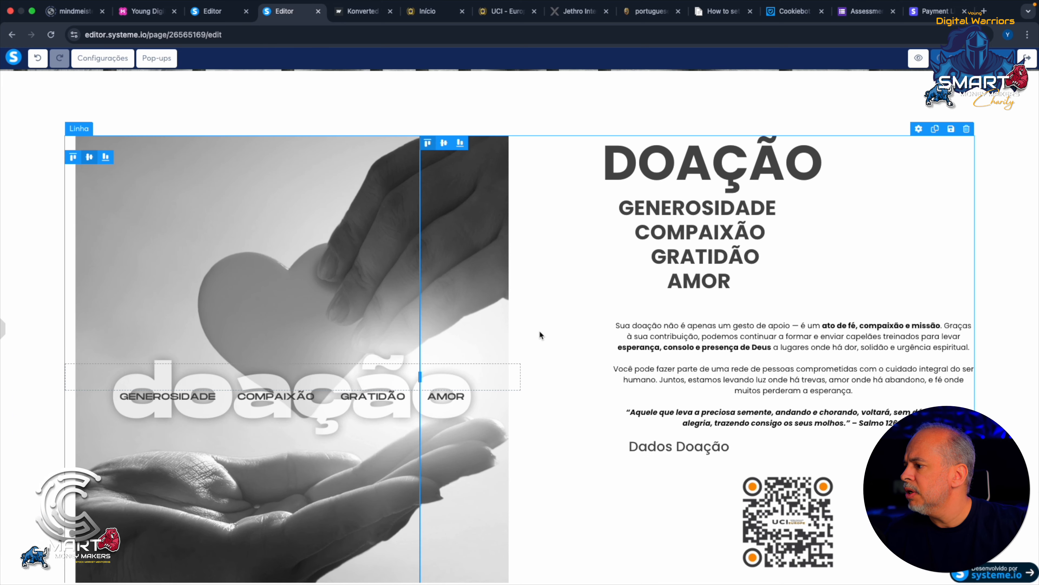
scroll(676, 332, "down", 3)
scroll(676, 332, "up", 2)
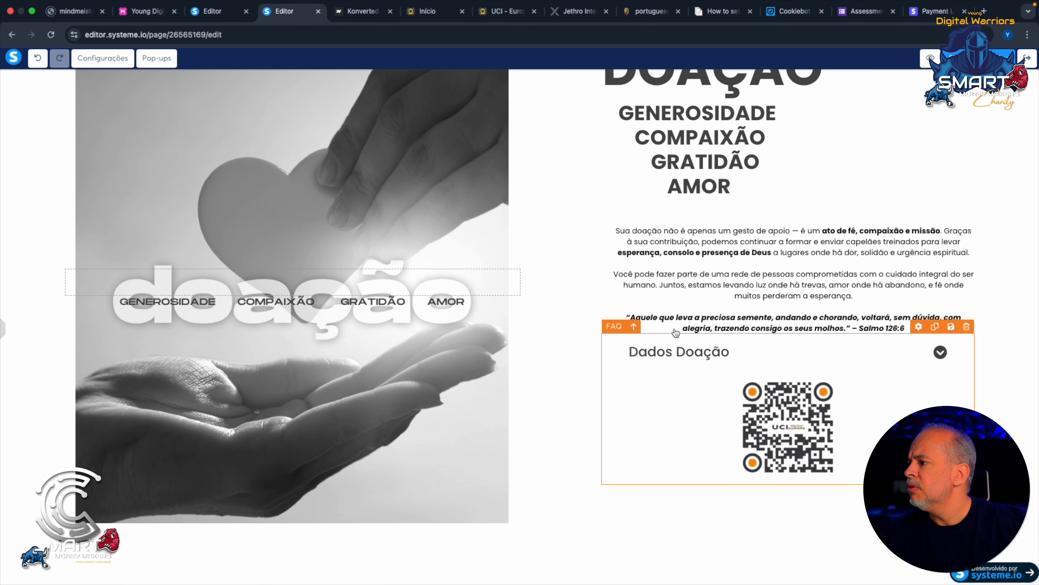
scroll(676, 333, "down", 3)
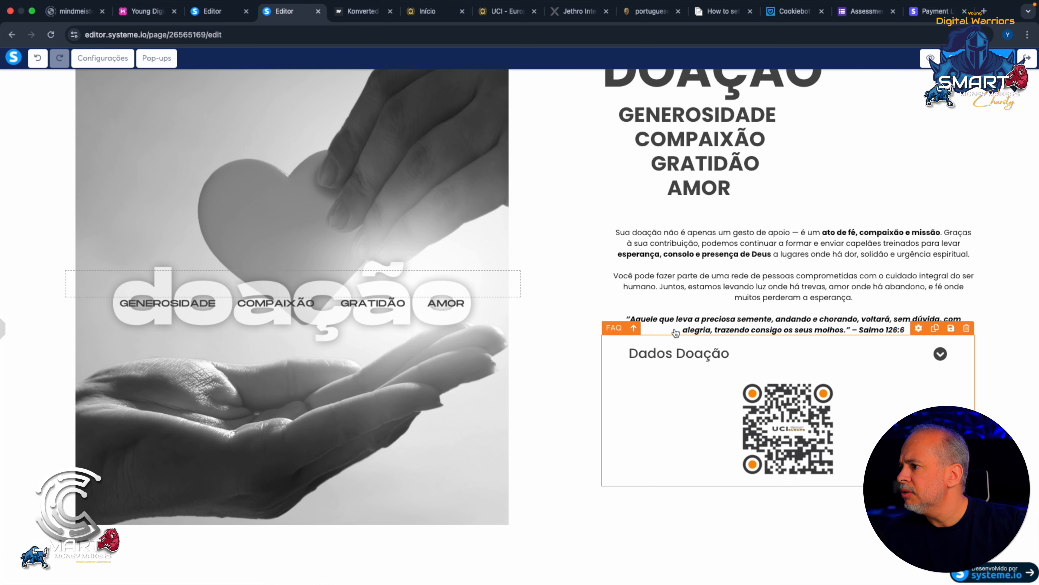
scroll(676, 333, "up", 2)
scroll(676, 332, "down", 2)
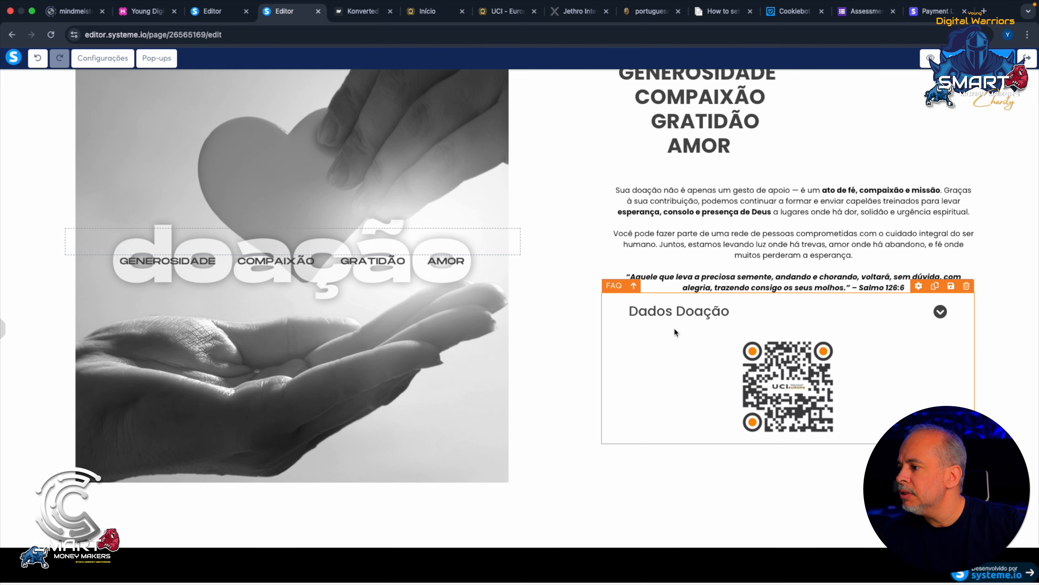
Step: Inspect the settings of the Dados Doação FAQ item and the QR code image inside it
left_click(809, 346)
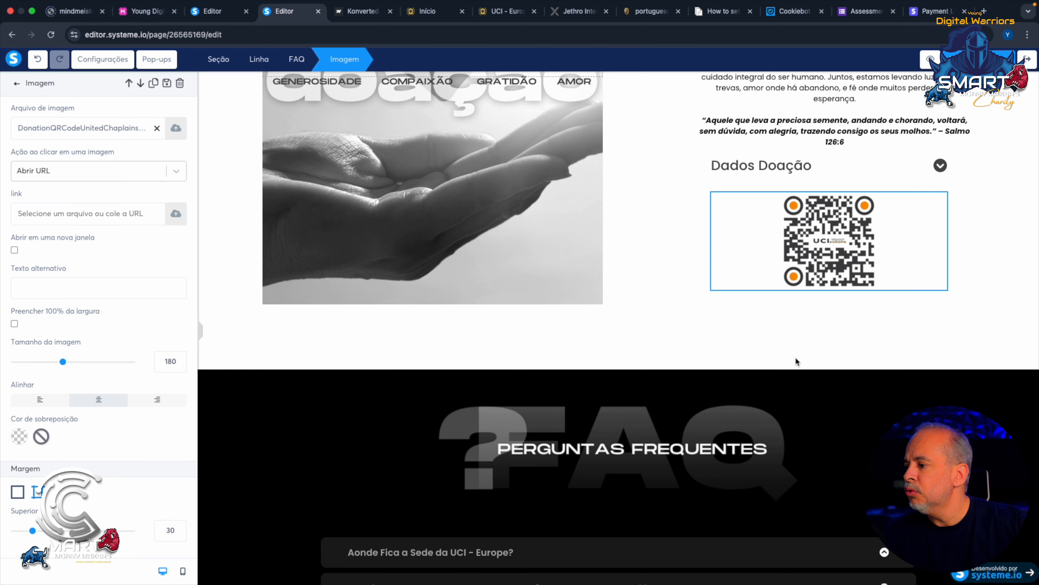
left_click(743, 170)
left_click(736, 162)
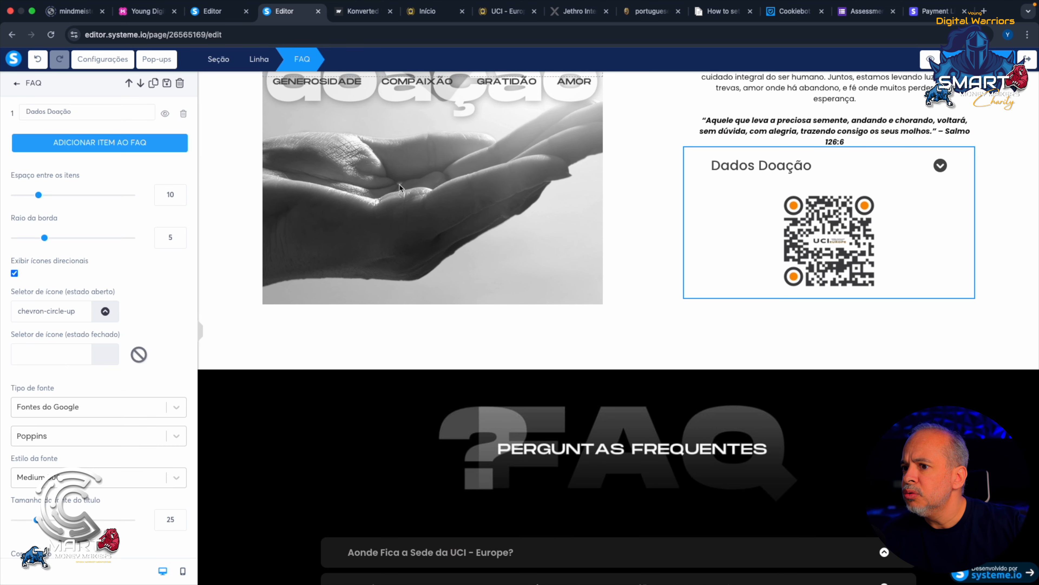
left_click(810, 230)
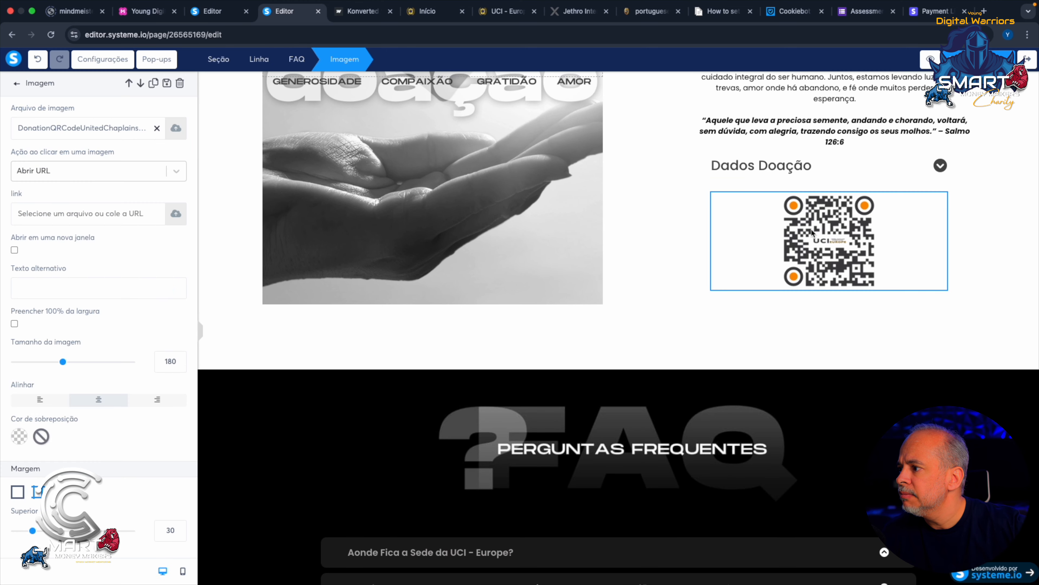
left_click(751, 173)
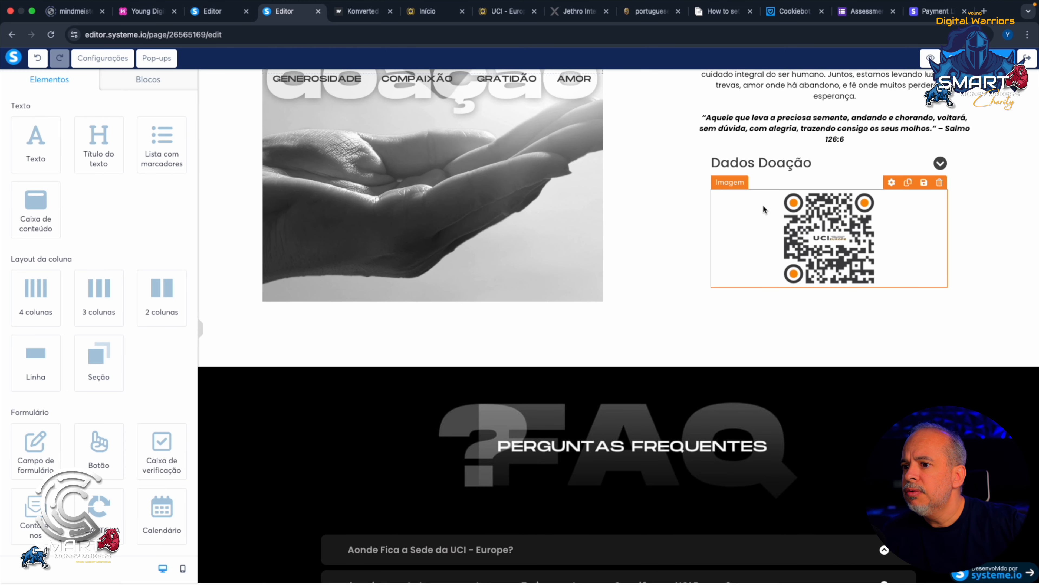
left_click(790, 244)
left_click(744, 243)
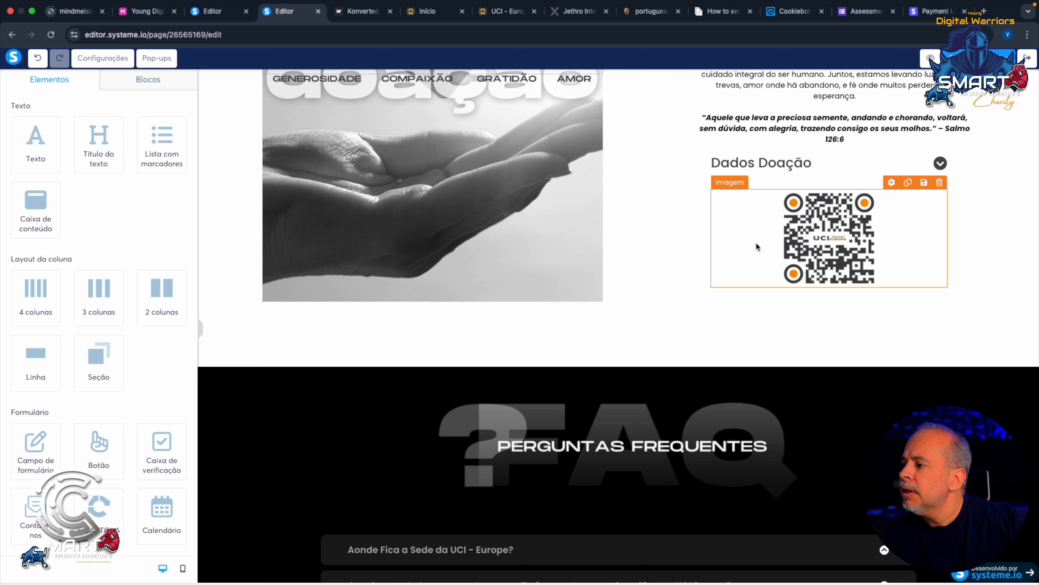
left_click(756, 246)
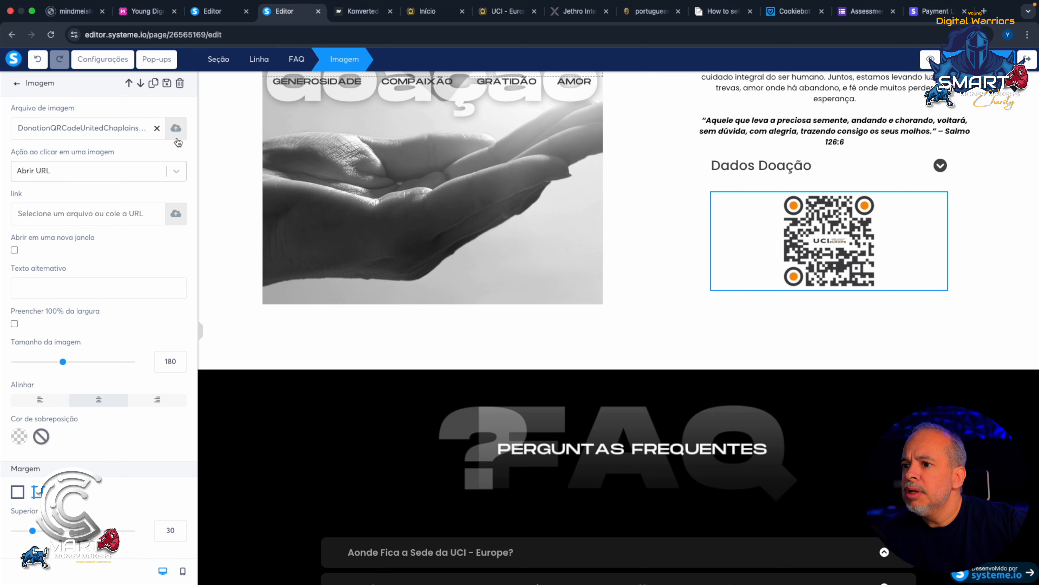
left_click(18, 85)
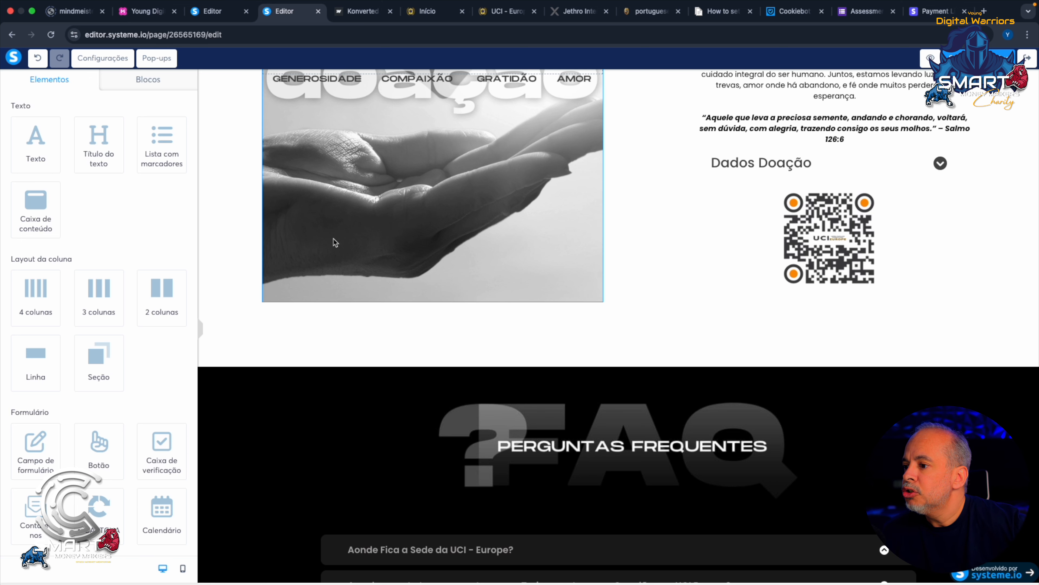
left_click(365, 240)
scroll(326, 278, "up", 5)
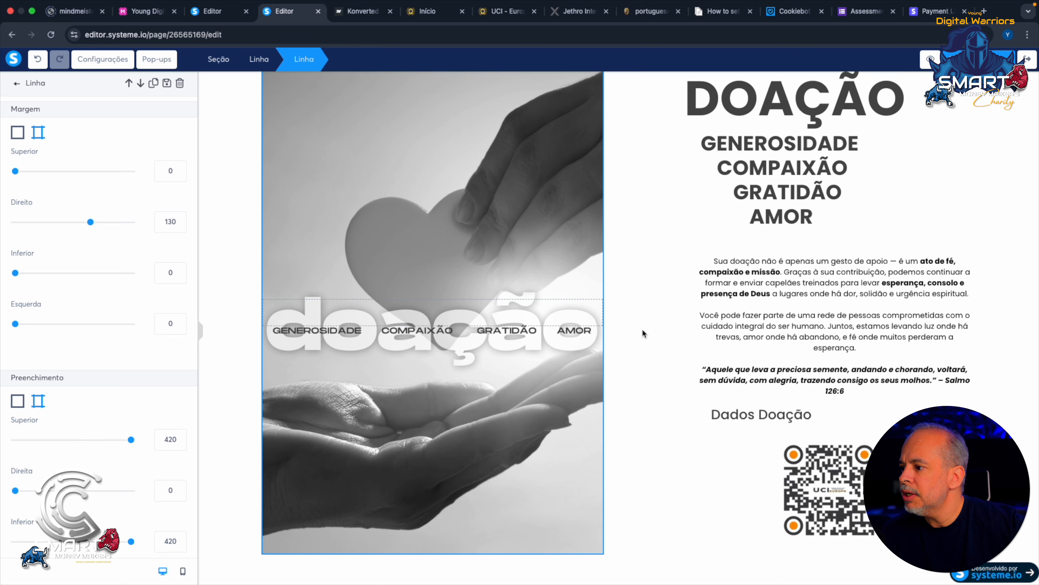
left_click(640, 332)
Step: Save the DOAÇÃO button inside the FAQ answer "Como posso suportar o serviço da UCI com uma Oferta em Dinheiro?" as a block titled "Botão Doação"
scroll(608, 371, "down", 15)
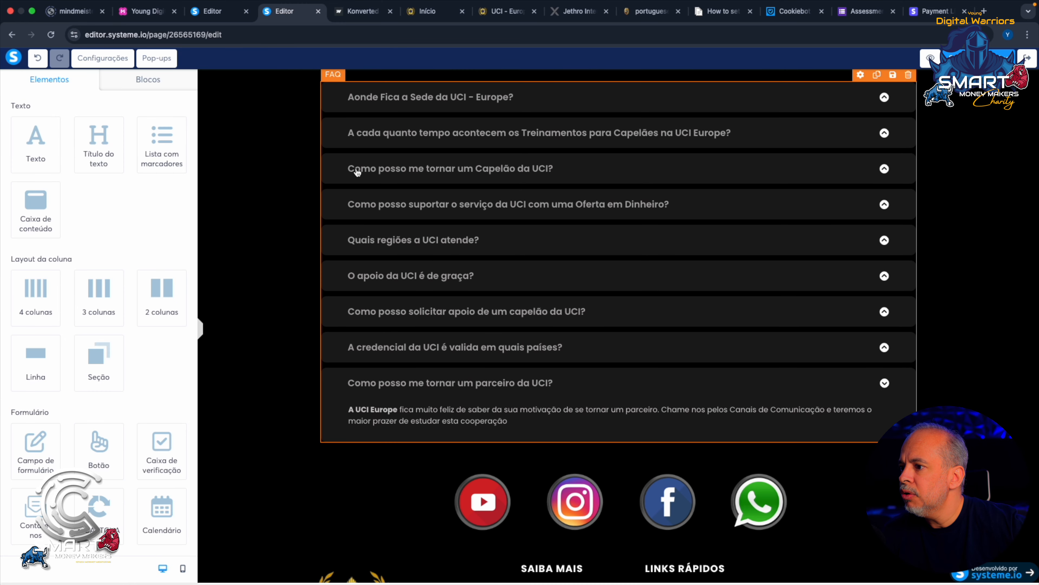
left_click(360, 171)
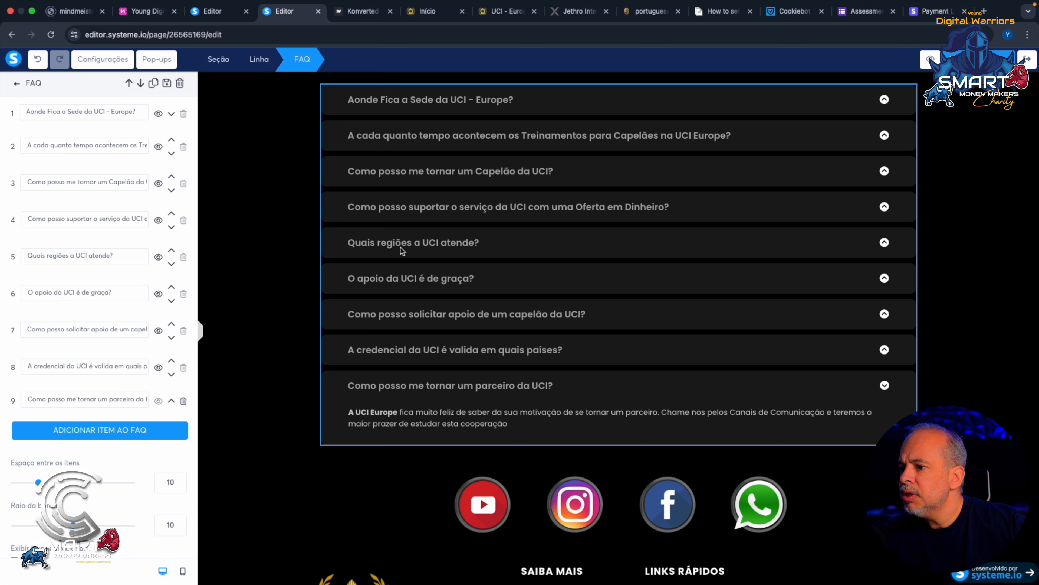
left_click(57, 221)
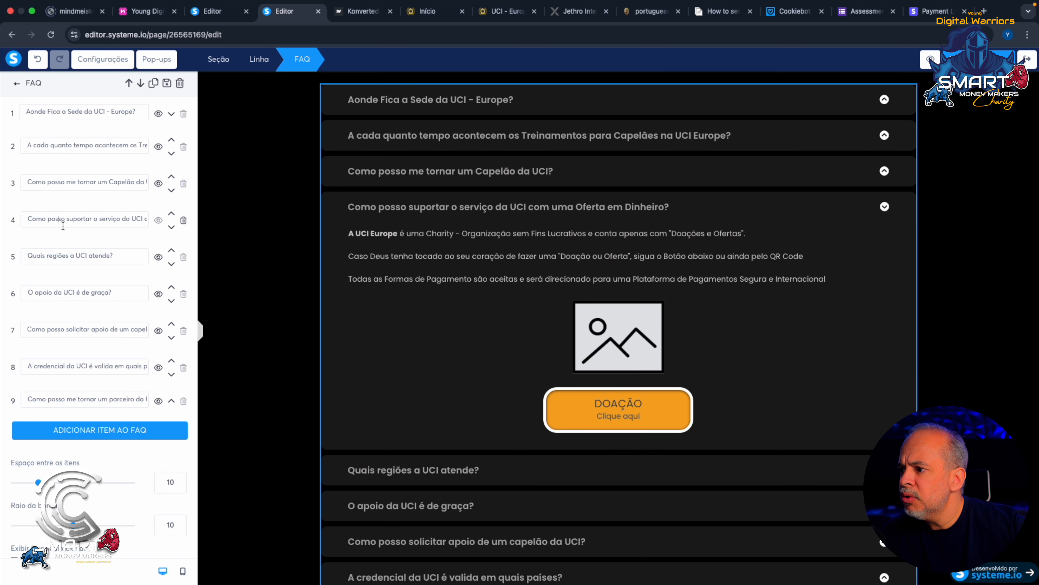
left_click(428, 360)
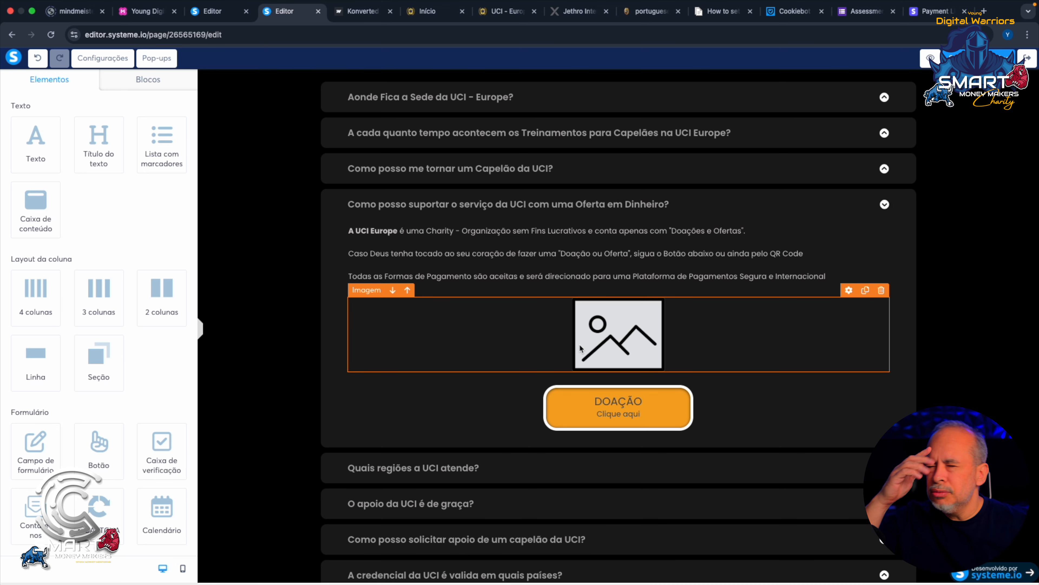
left_click(577, 414)
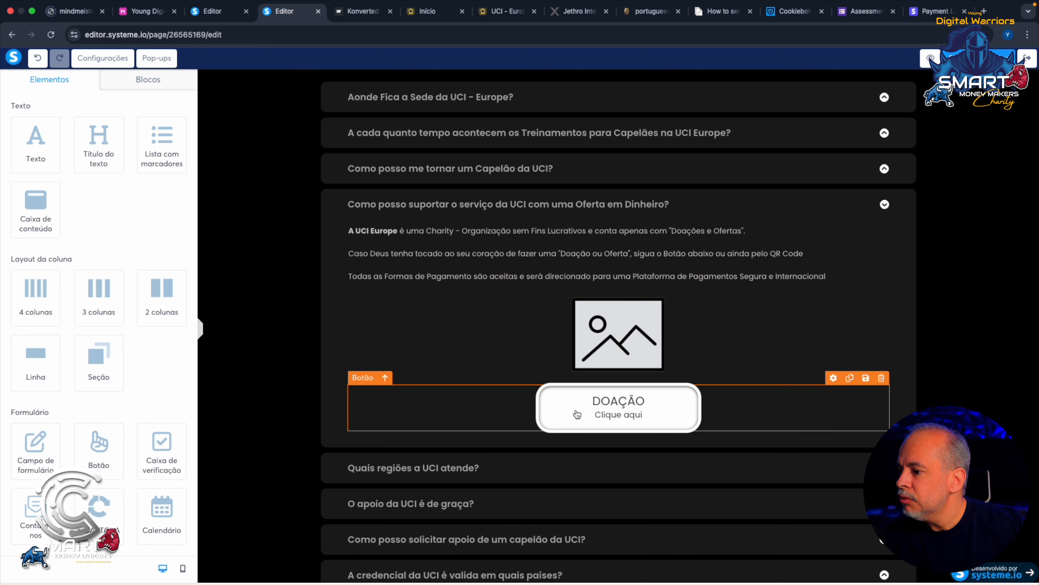
left_click(865, 378)
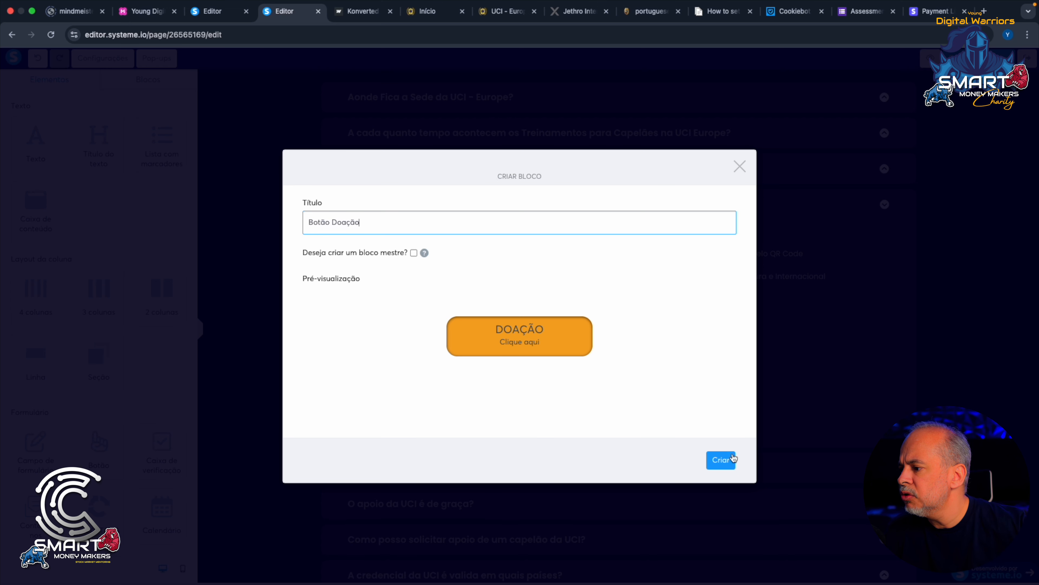
left_click(721, 460)
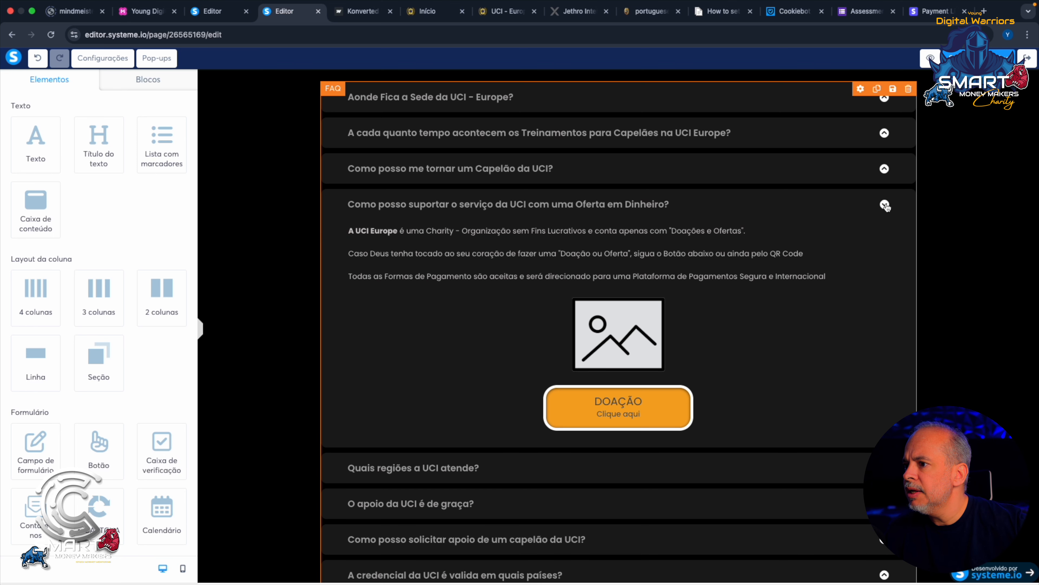
Step: Insert the saved Botão Doação block directly beneath the QR code inside the Dados Doação item
left_click(885, 205)
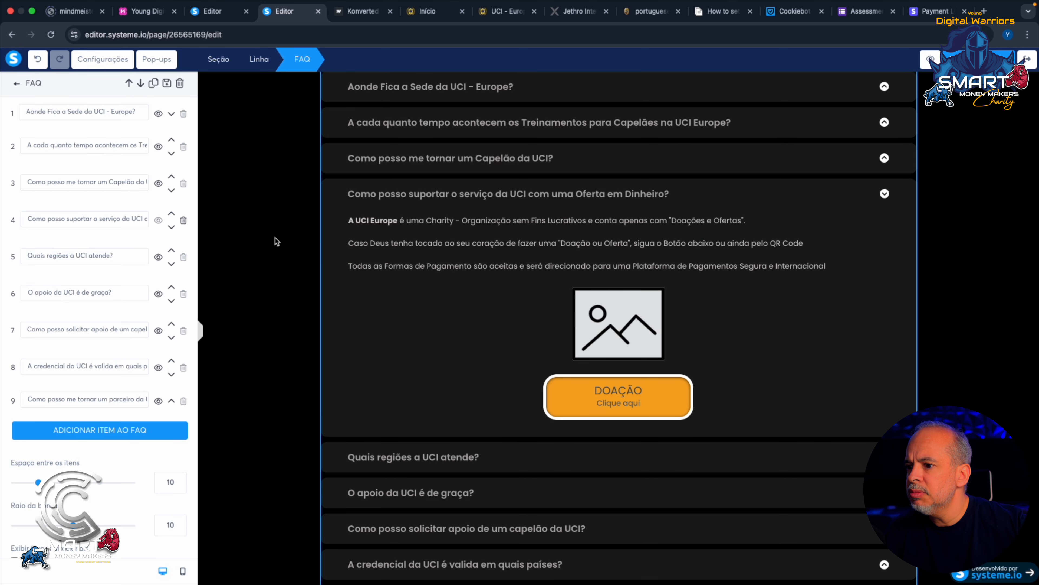
left_click(943, 305)
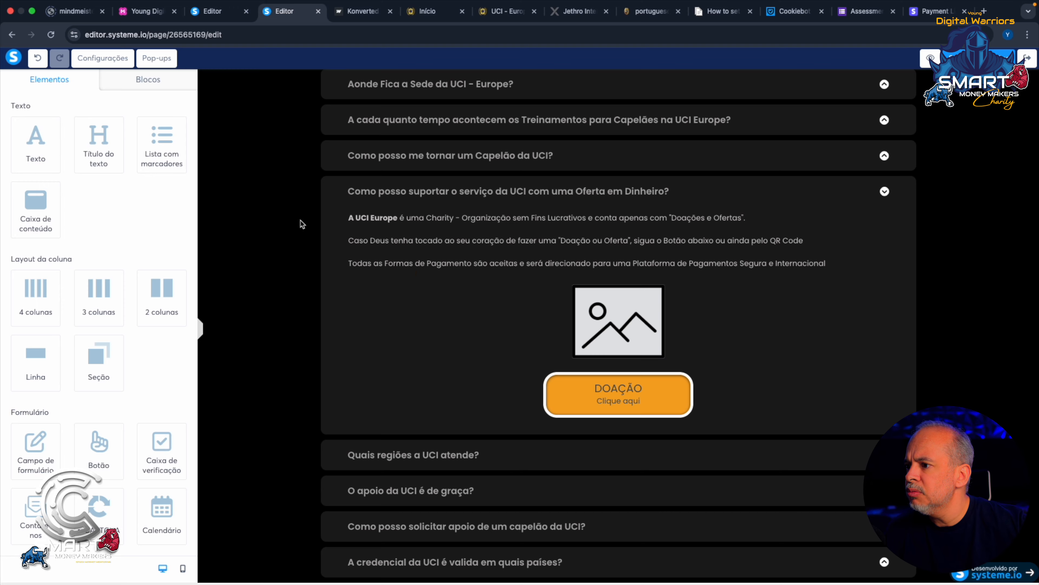
scroll(290, 259, "up", 10)
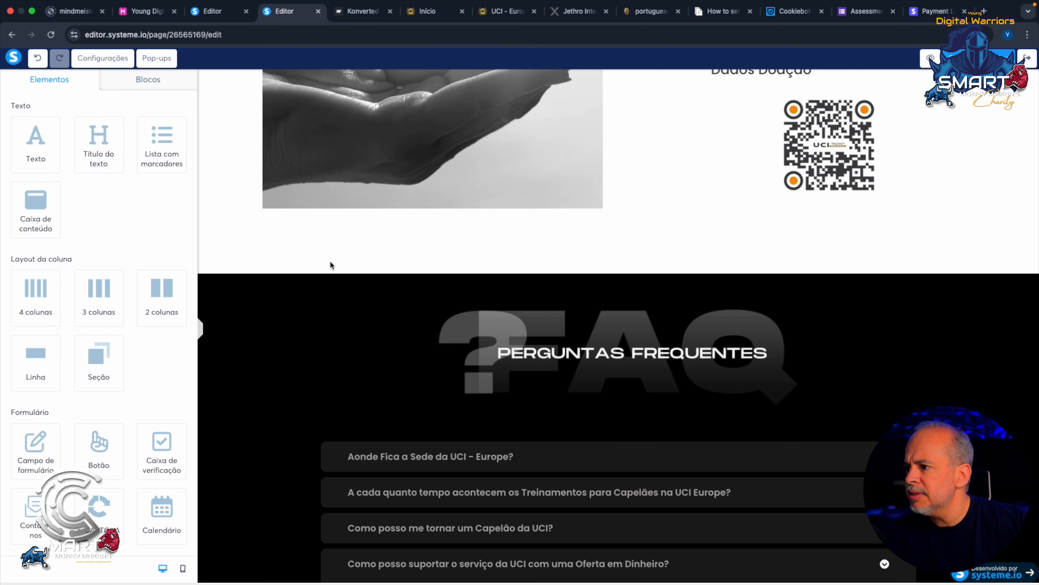
scroll(332, 264, "up", 3)
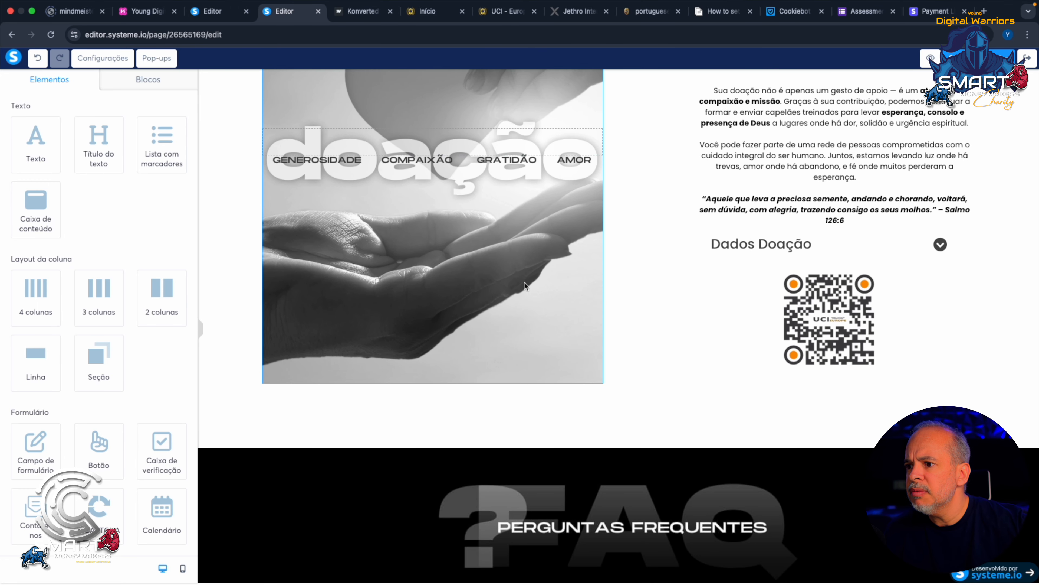
left_click(147, 80)
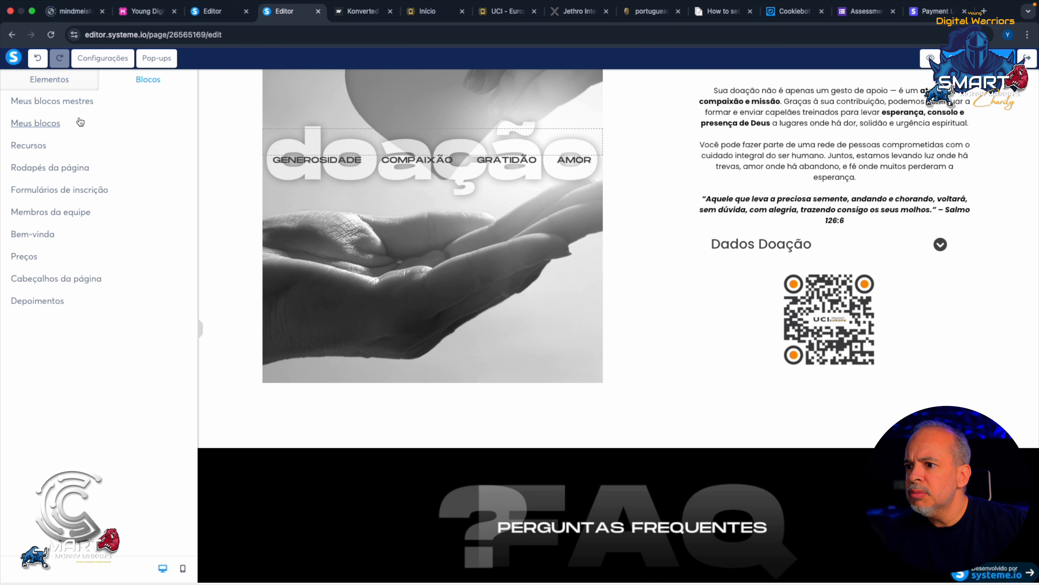
left_click(45, 127)
left_click_drag(66, 168, 838, 354)
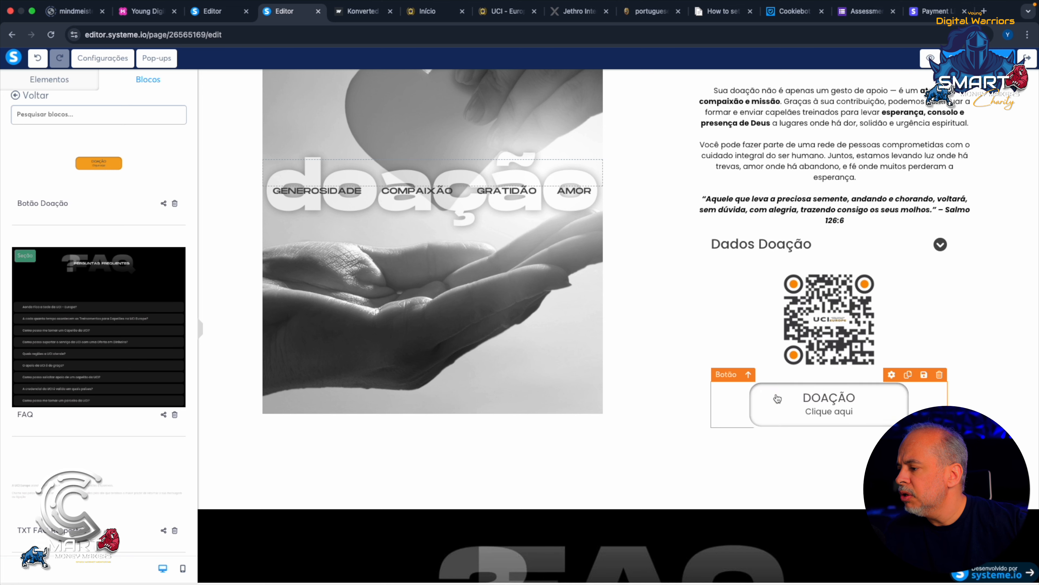
Step: Change the border colour of the DOAÇÃO button below the QR code to the default grey 9B9B9B
left_click(781, 414)
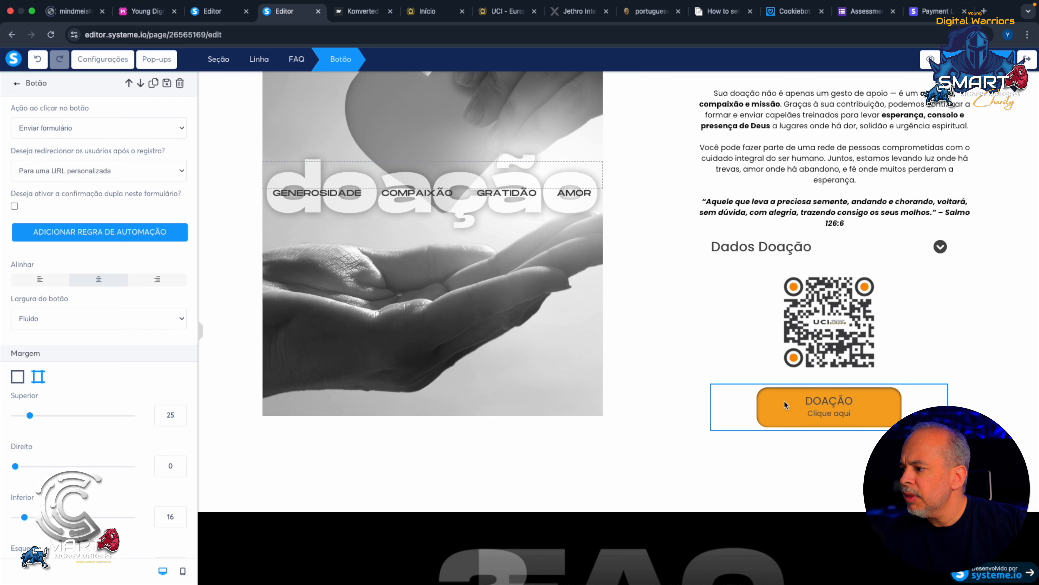
left_click(785, 401)
left_click(787, 405)
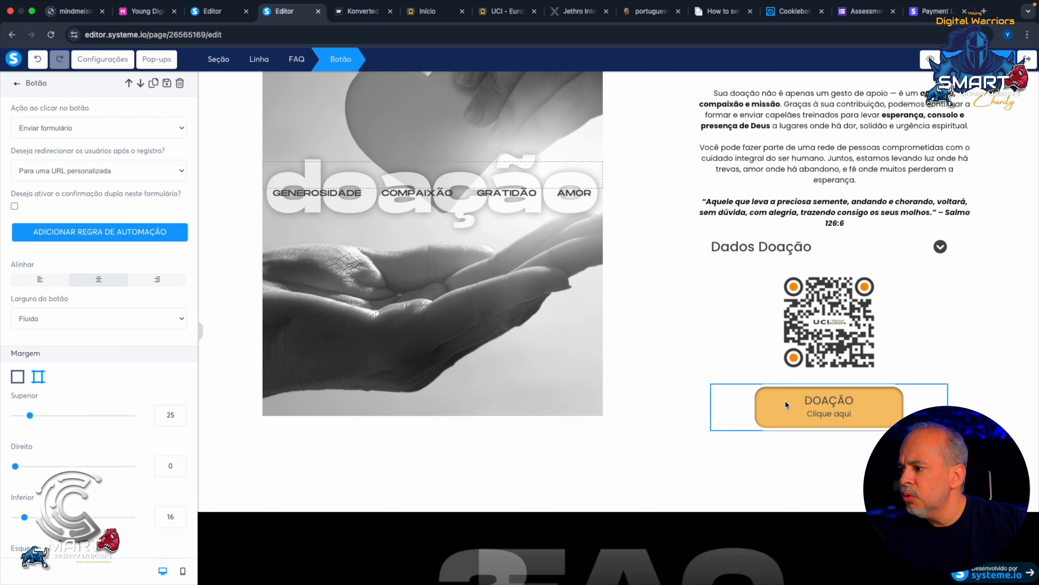
scroll(67, 359, "down", 15)
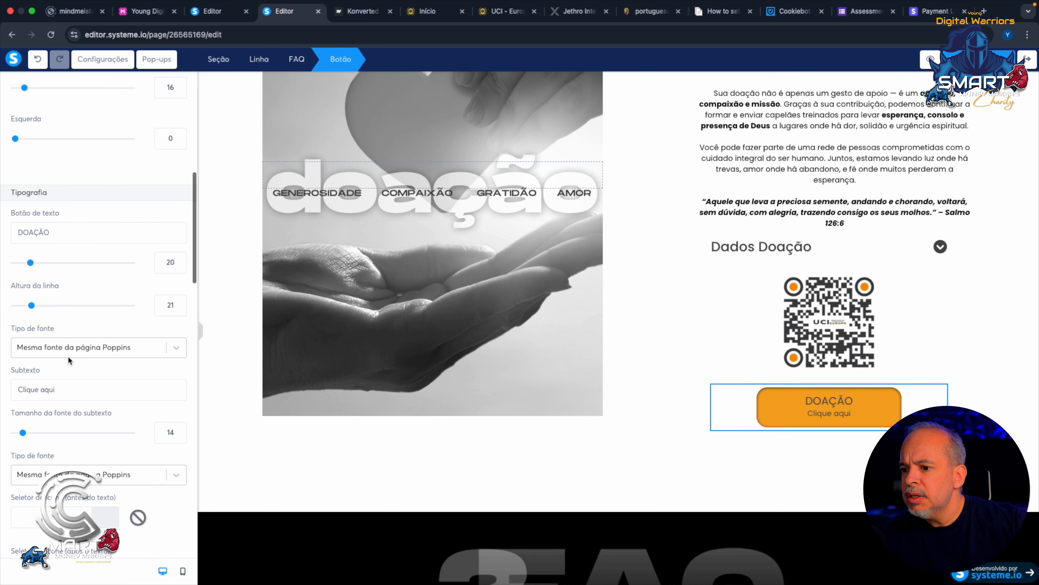
scroll(70, 357, "down", 2)
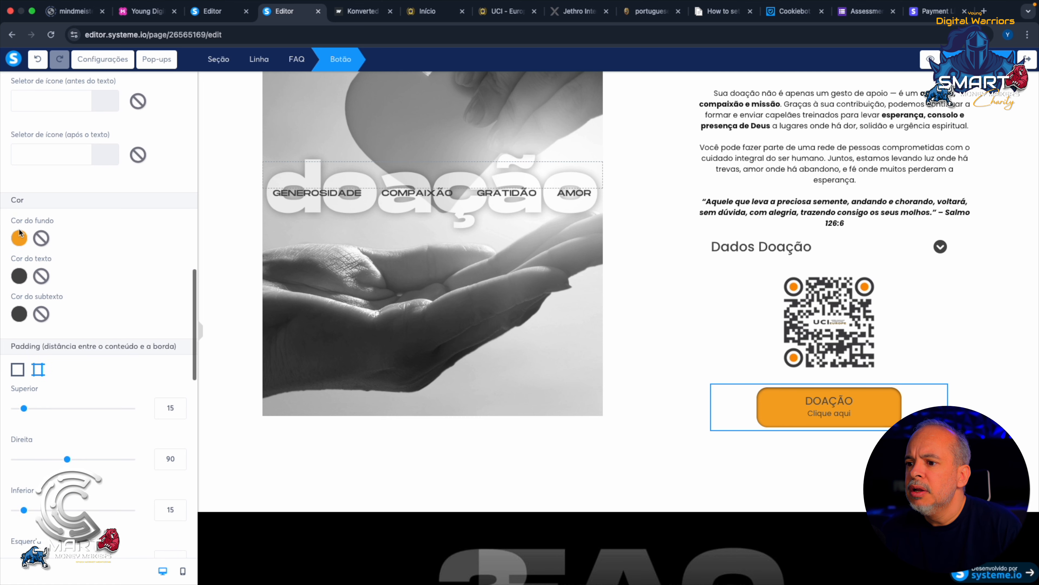
scroll(62, 355, "down", 12)
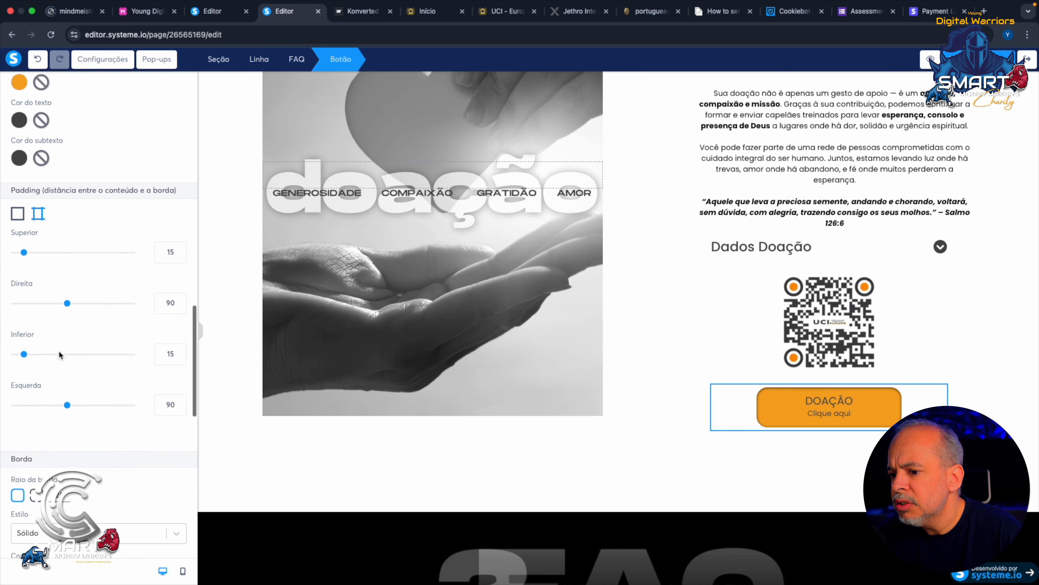
scroll(44, 405, "down", 5)
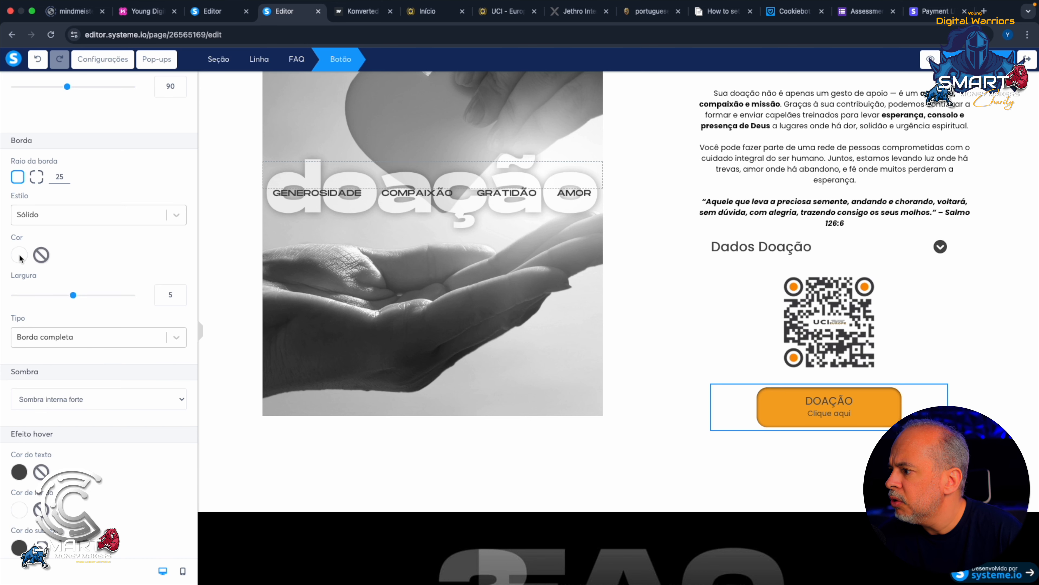
left_click(19, 255)
left_click(118, 317)
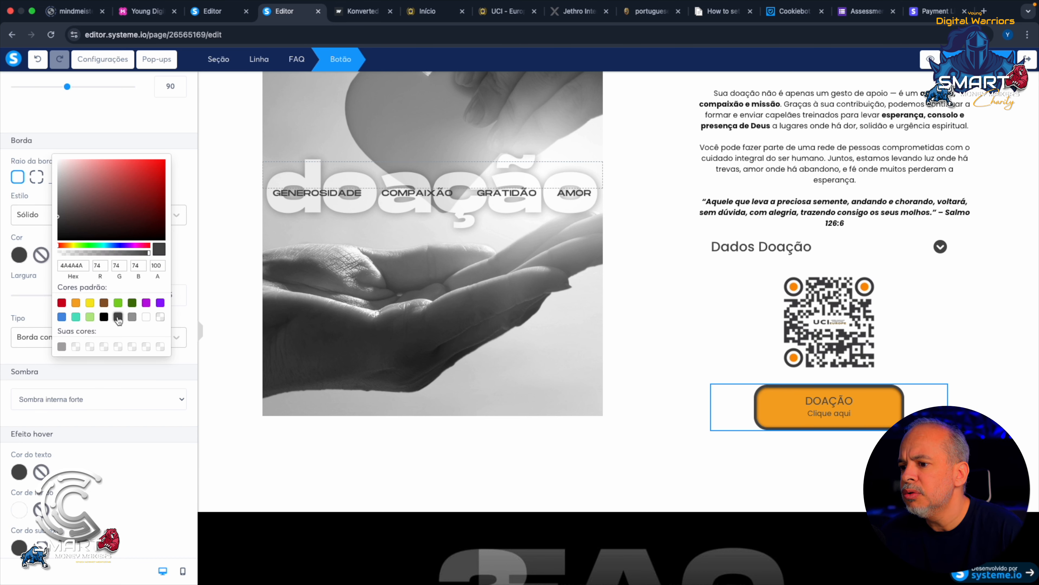
left_click(132, 317)
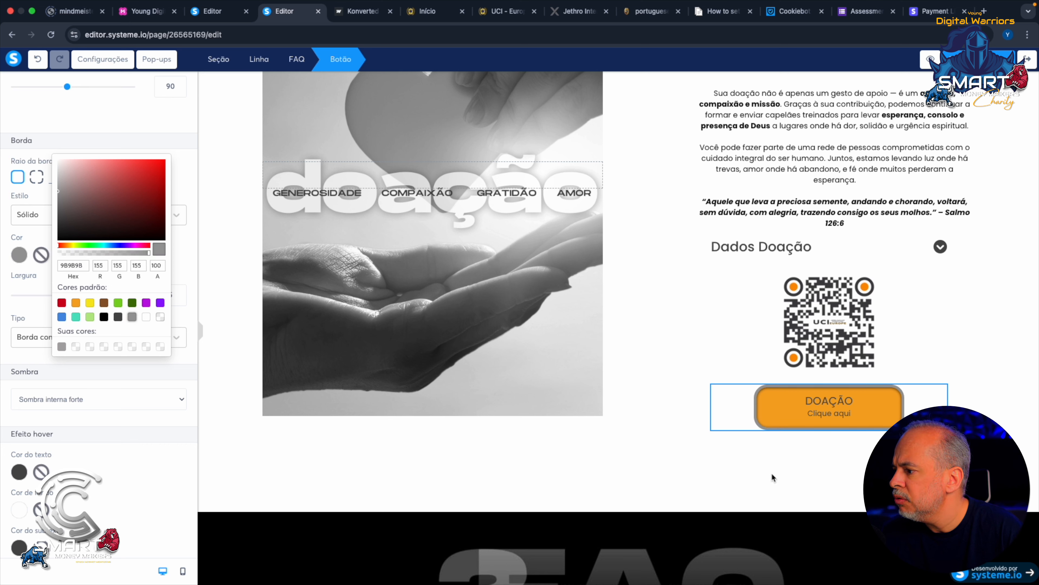
left_click(781, 458)
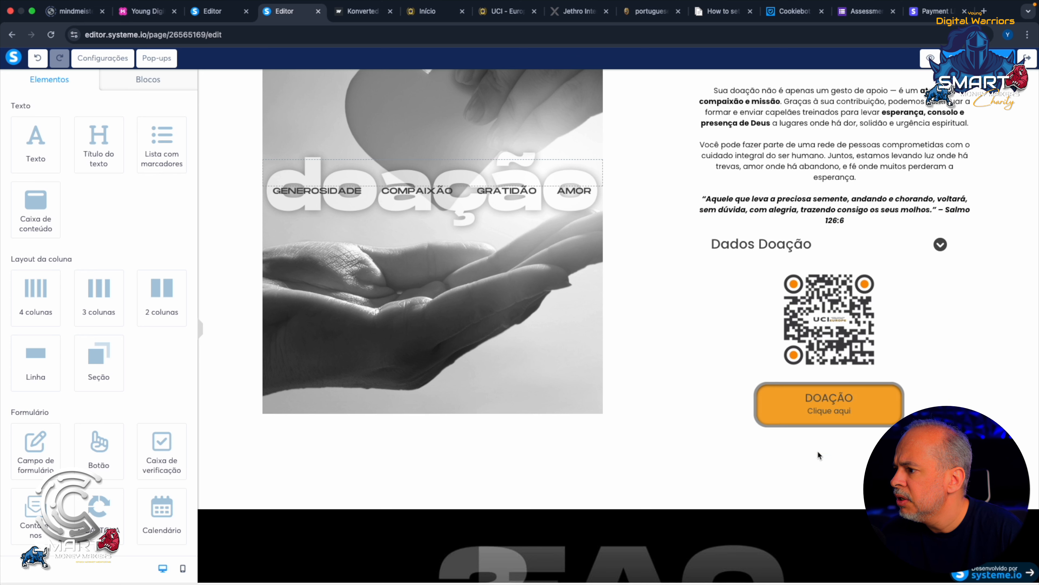
Step: Switch the main text of the DOAÇÃO button below the QR code to the Google font Poppins
left_click(816, 415)
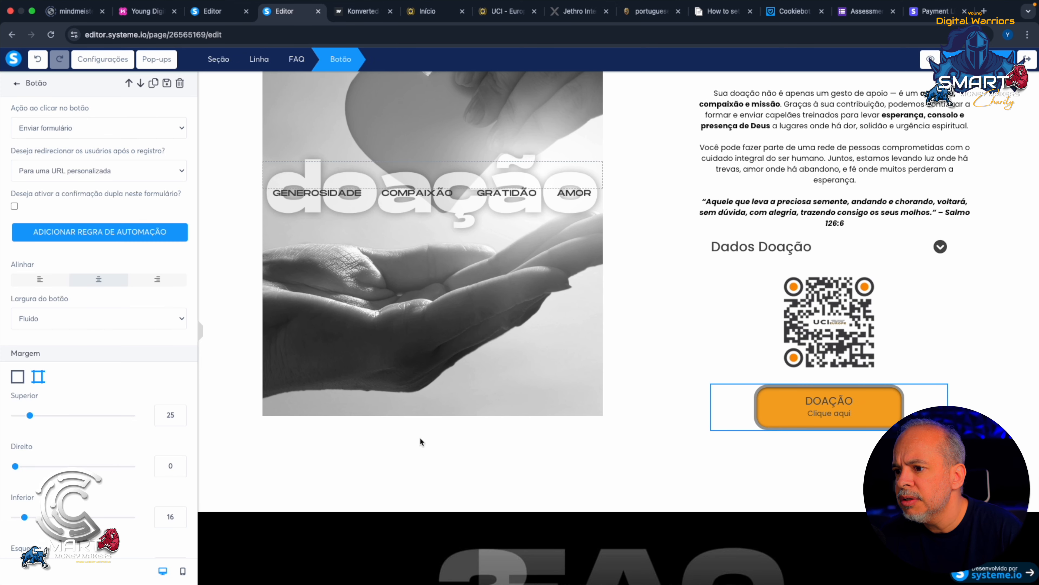
scroll(97, 445, "down", 10)
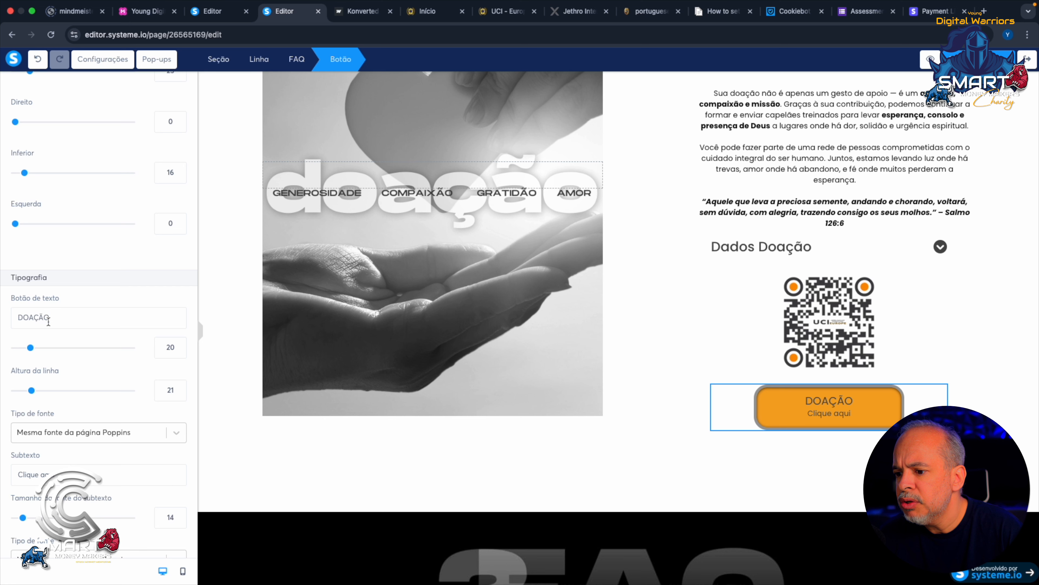
left_click(80, 433)
left_click(86, 487)
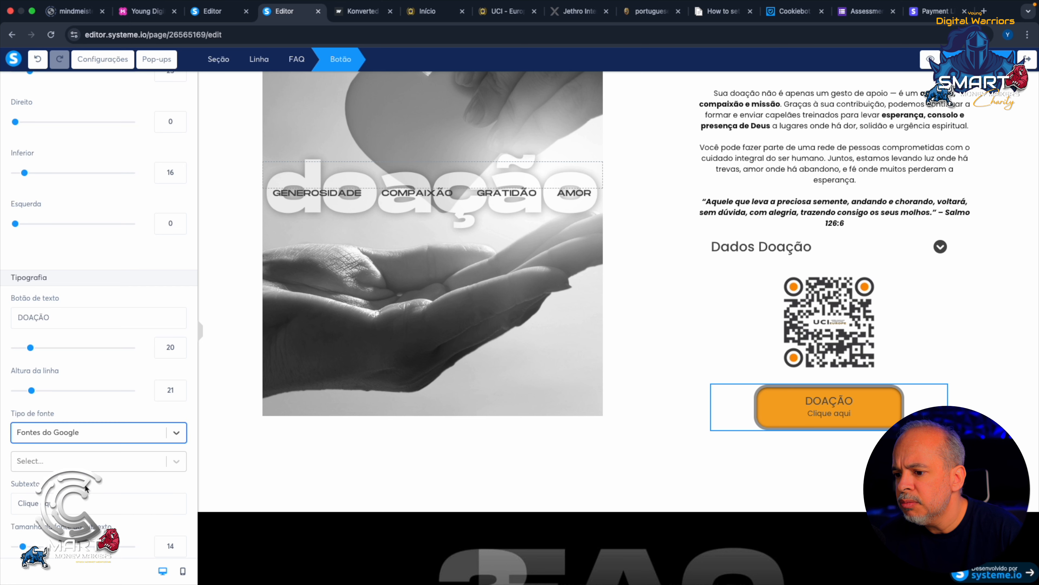
left_click(80, 466)
scroll(72, 505, "down", 3)
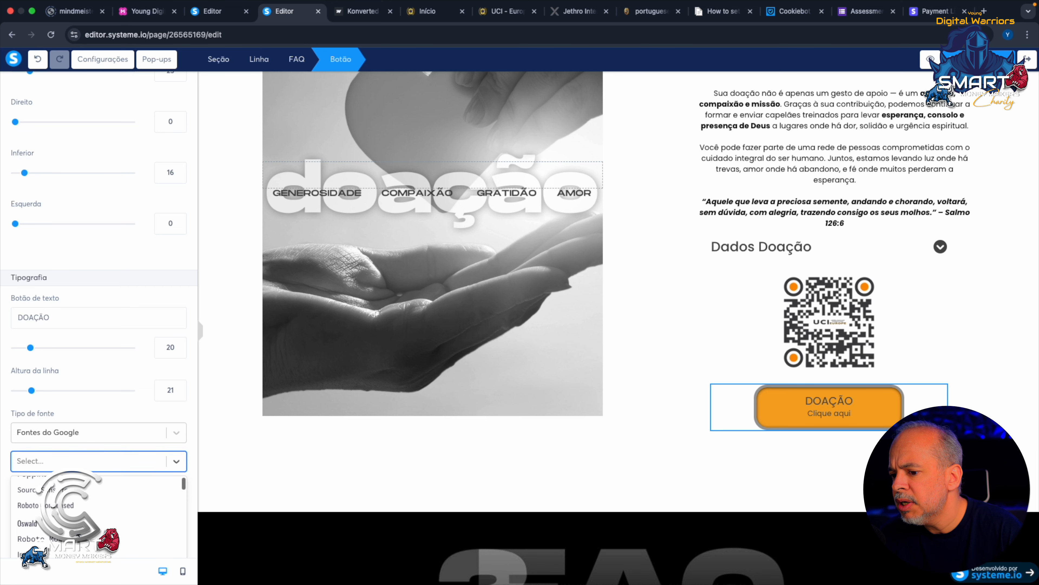
left_click(82, 496)
scroll(84, 496, "down", 3)
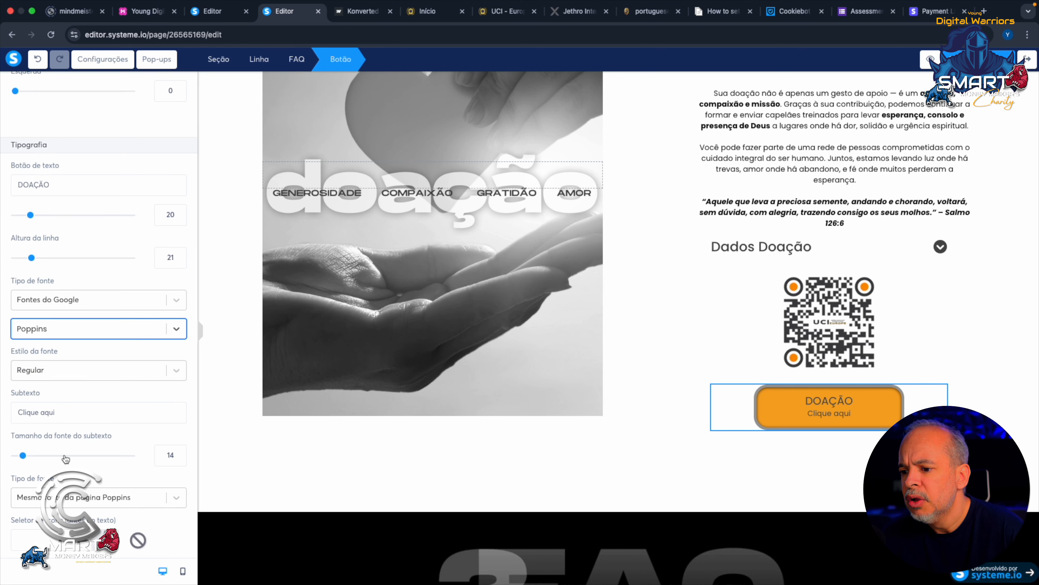
Step: Set the font style of the DOAÇÃO button's main text to Light 300
scroll(66, 454, "down", 1)
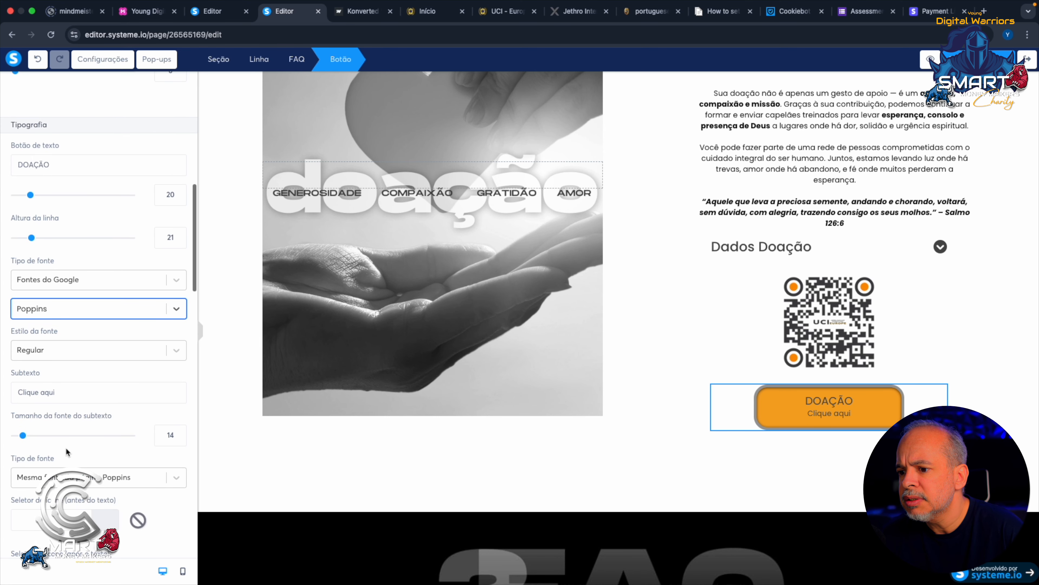
left_click(56, 353)
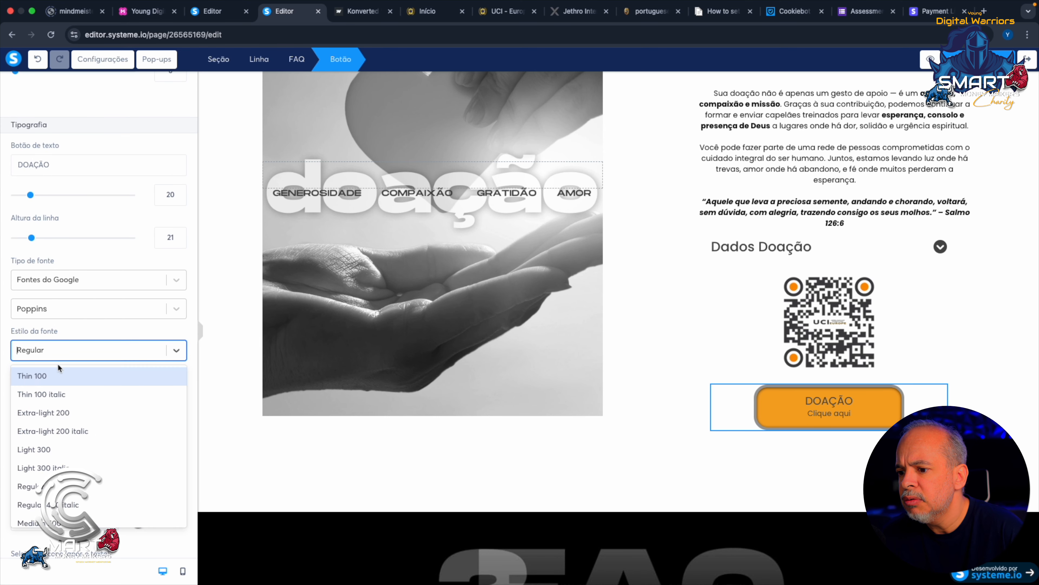
left_click(43, 446)
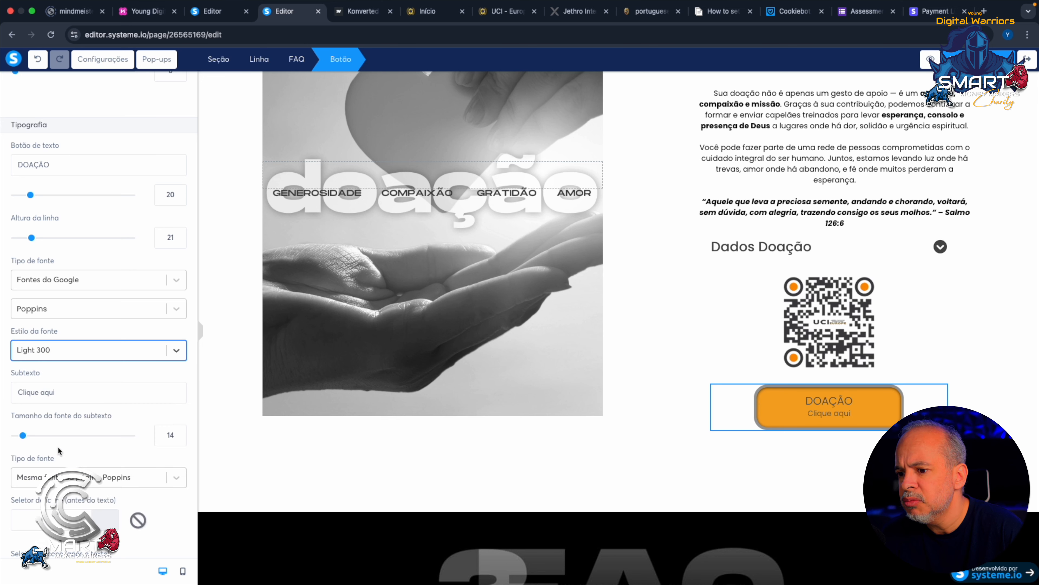
scroll(68, 424, "down", 5)
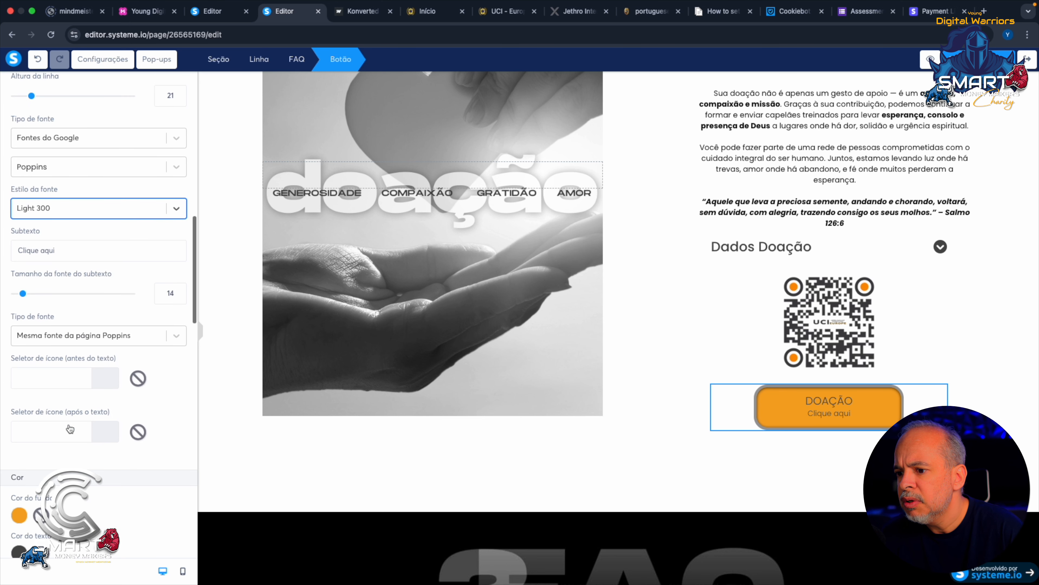
Step: Change the font style of the DOAÇÃO button's main text to Semi-bold 600
left_click(64, 216)
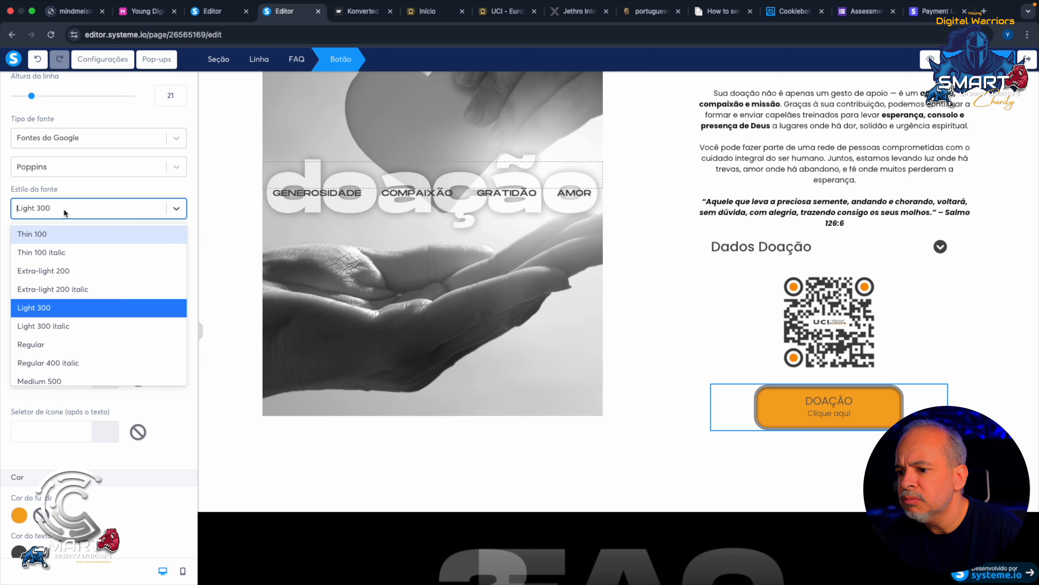
scroll(41, 345, "down", 3)
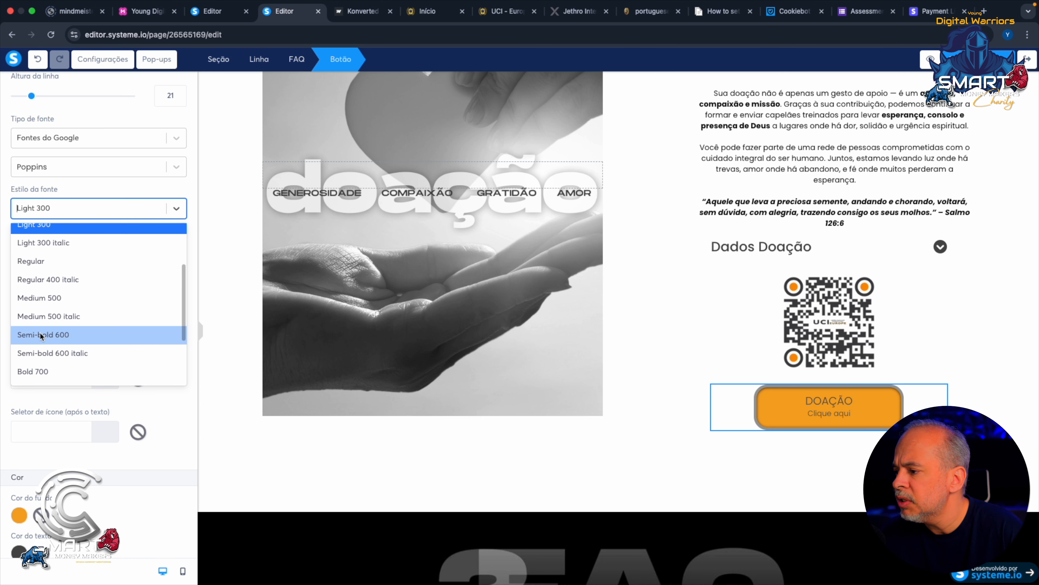
left_click(40, 335)
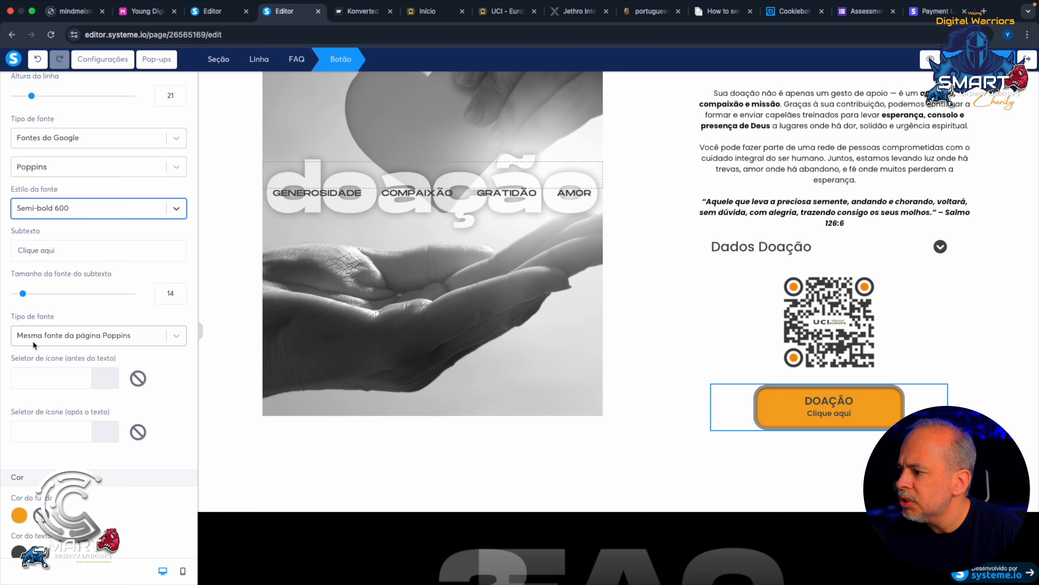
left_click(839, 457)
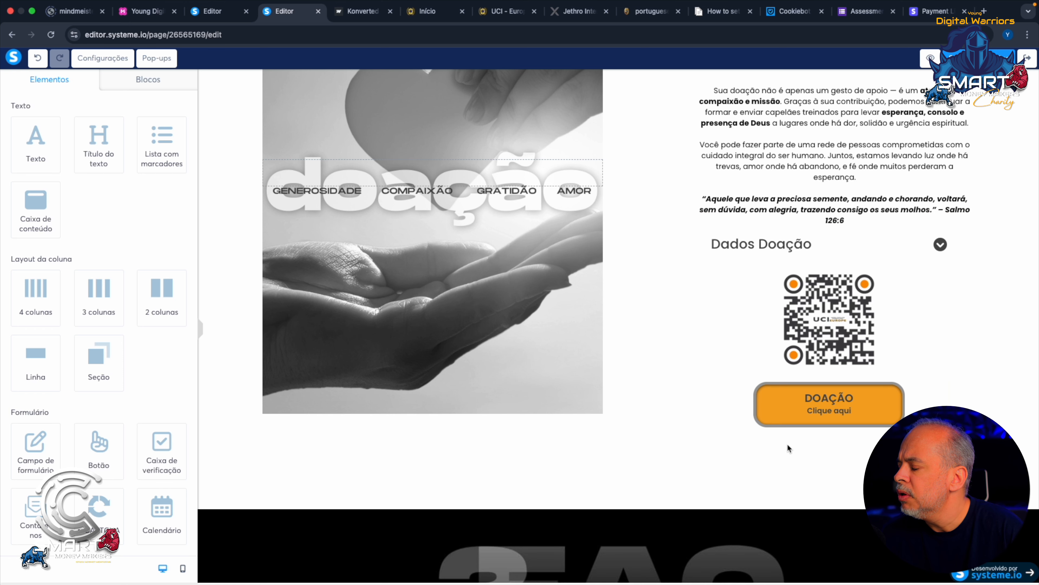
Step: Set the click action of the DOAÇÃO button below the QR code to Abrir URL
left_click(807, 405)
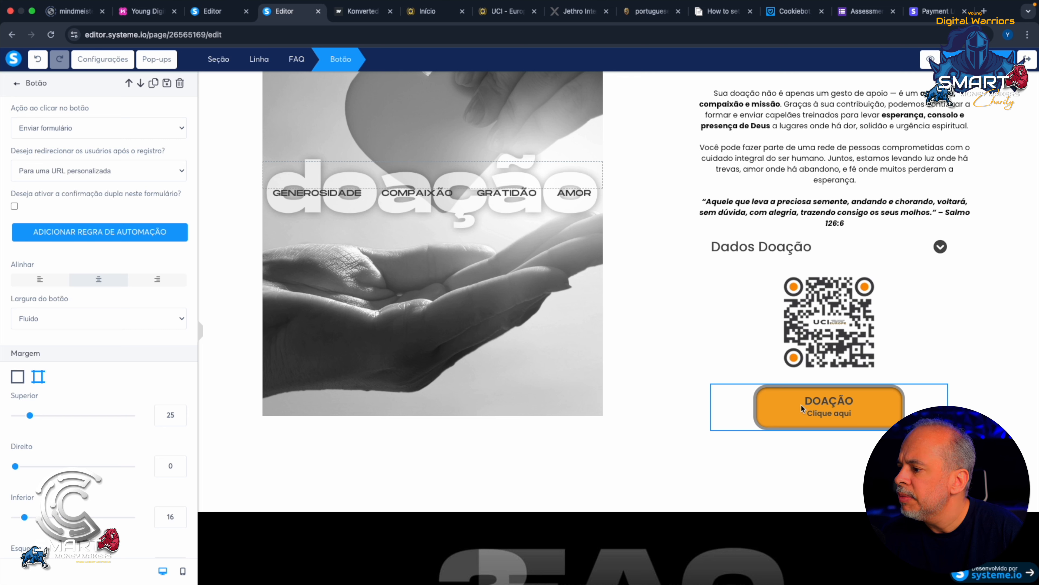
left_click(180, 130)
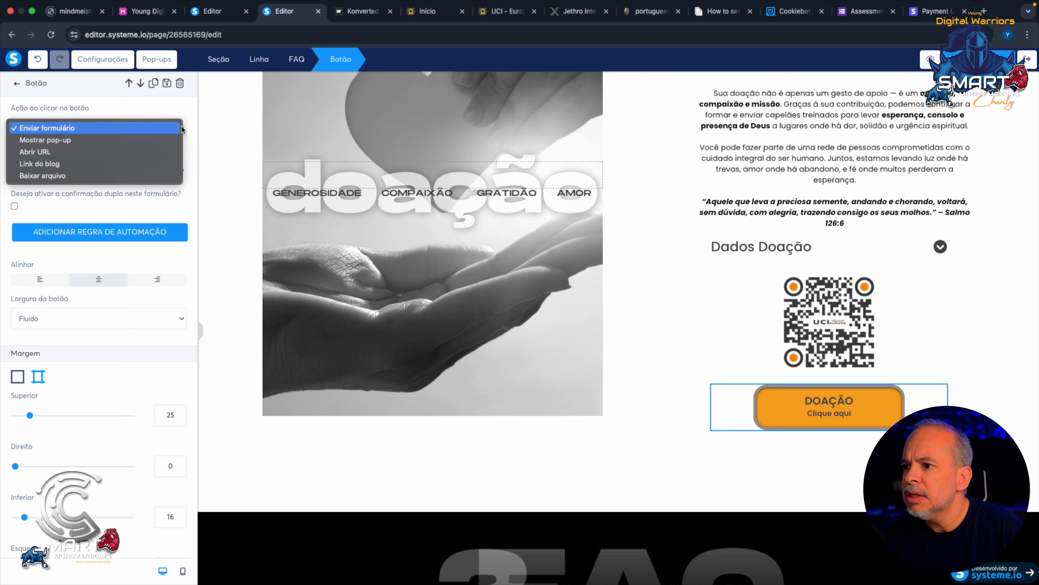
left_click(43, 152)
left_click(61, 169)
Step: Copy the Charity Donation payment link from the Stripe dashboard and paste it as the DOAÇÃO button's URL in the systeme.io editor
left_click(937, 12)
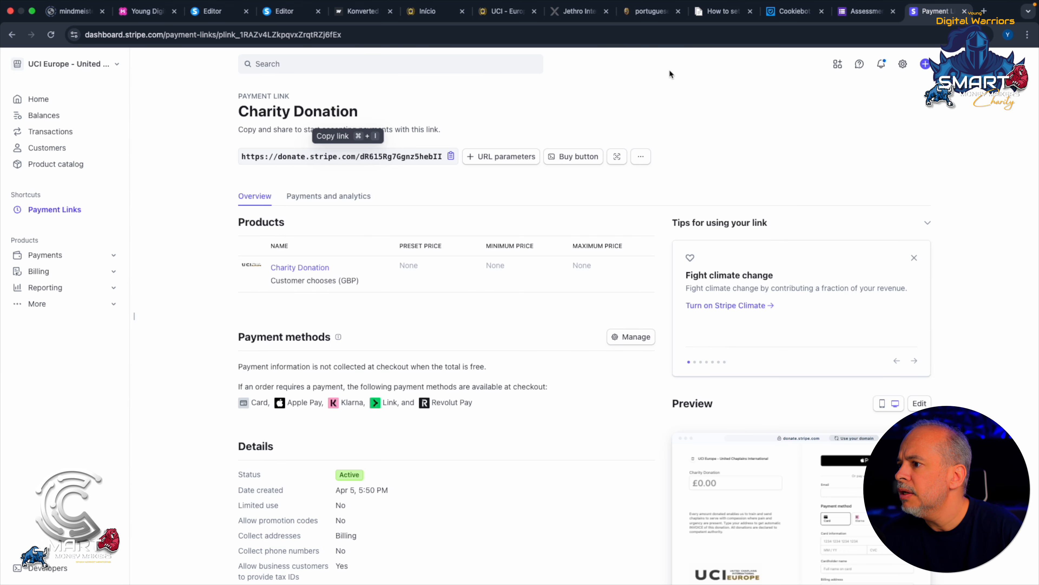
left_click(451, 156)
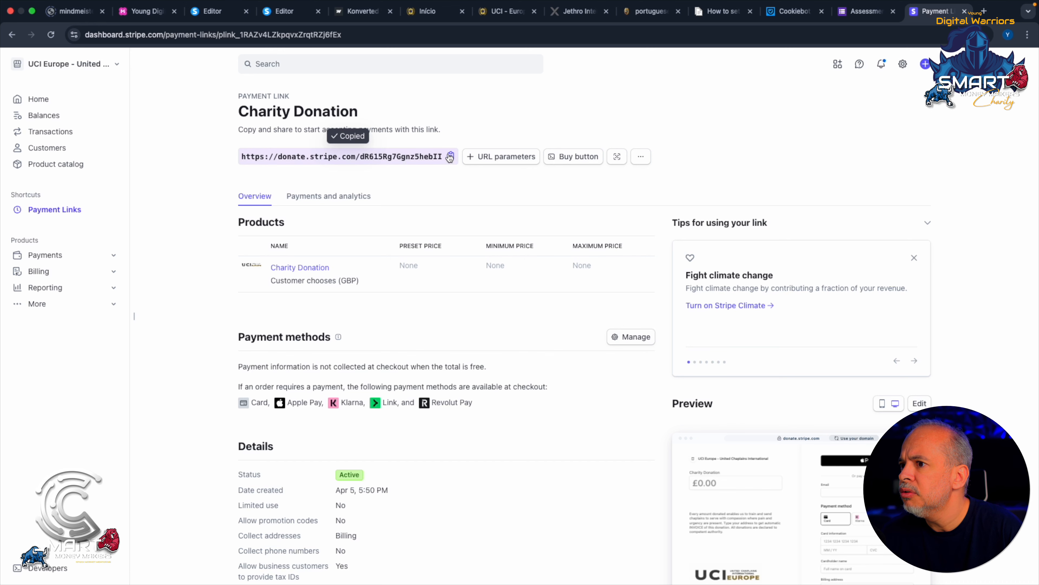
left_click(286, 12)
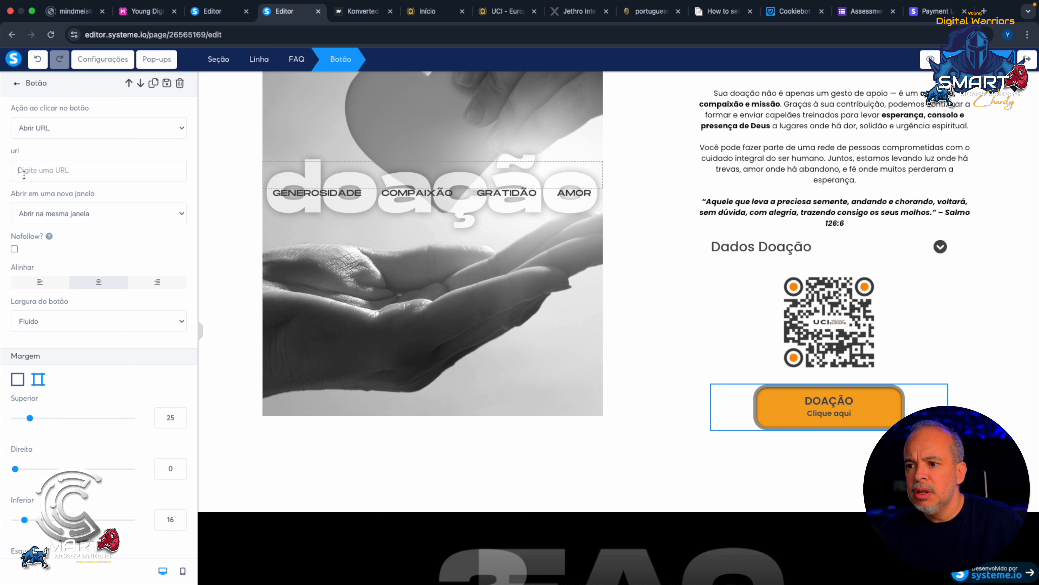
key("super+v")
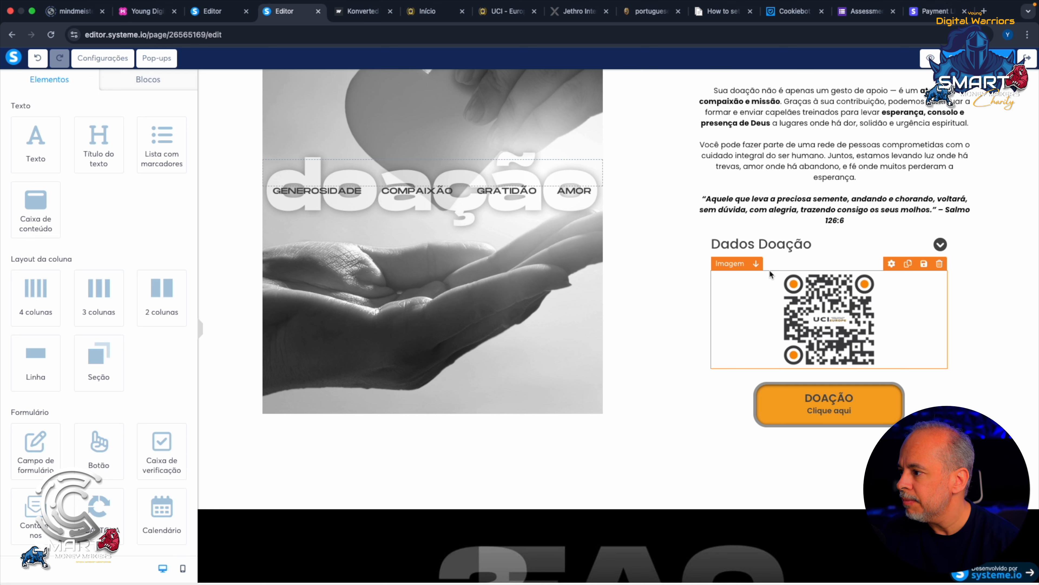
Step: Reload the published teste page and examine how the DOAÇÃO section and its donation message look
scroll(728, 267, "up", 5)
scroll(728, 268, "down", 4)
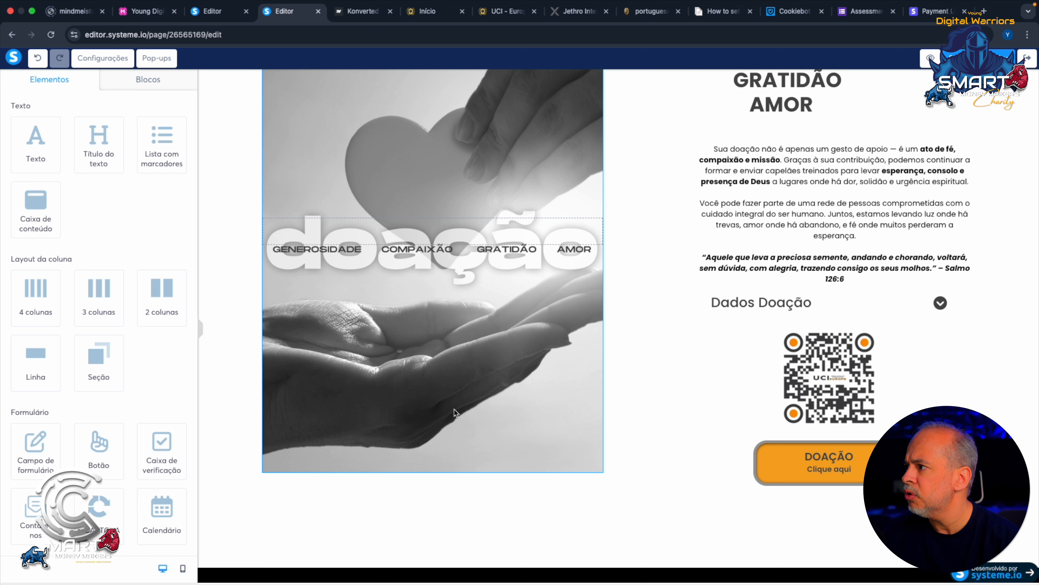
left_click(504, 16)
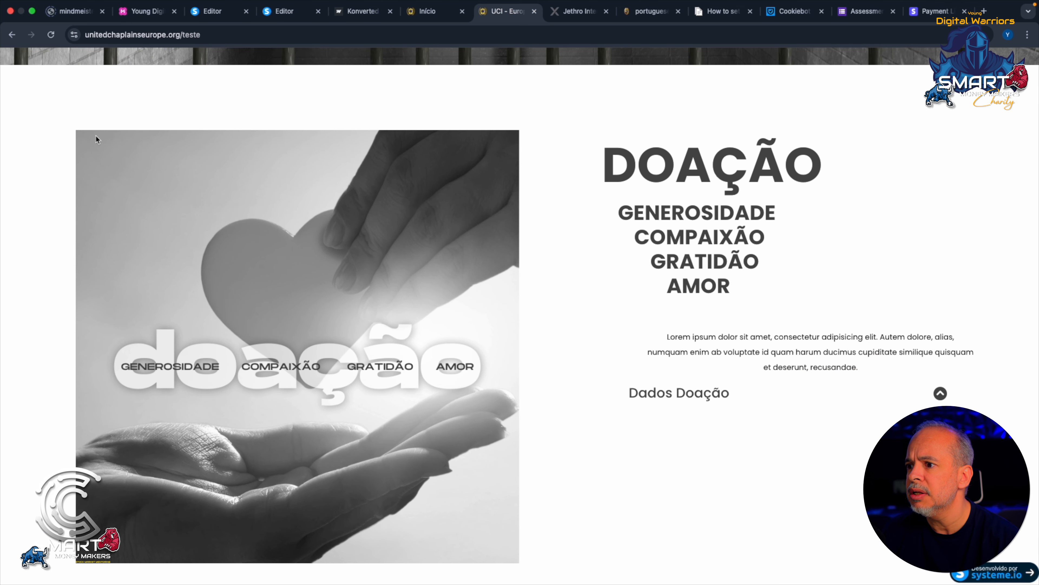
left_click(51, 35)
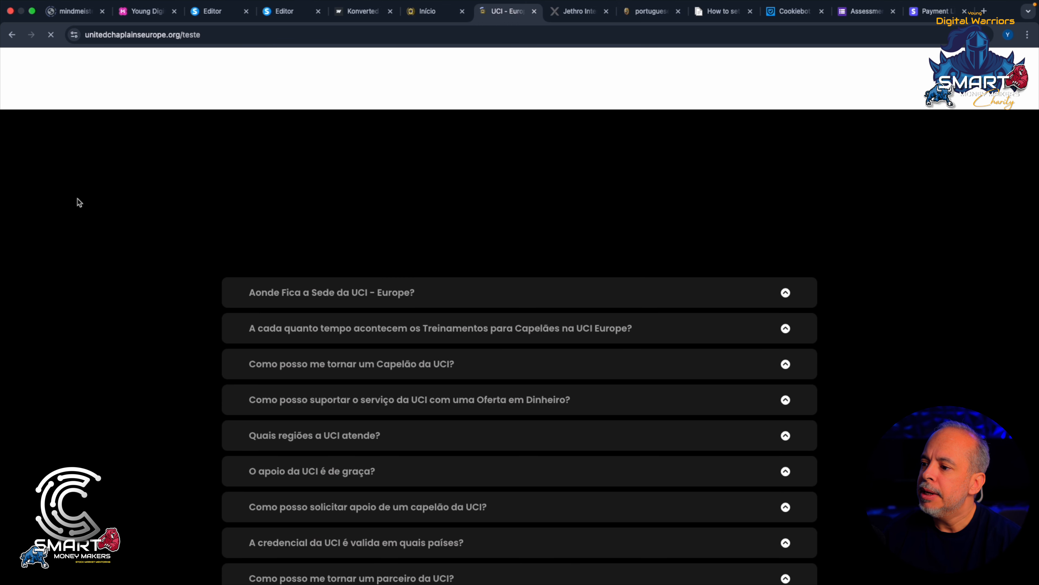
scroll(108, 236, "up", 10)
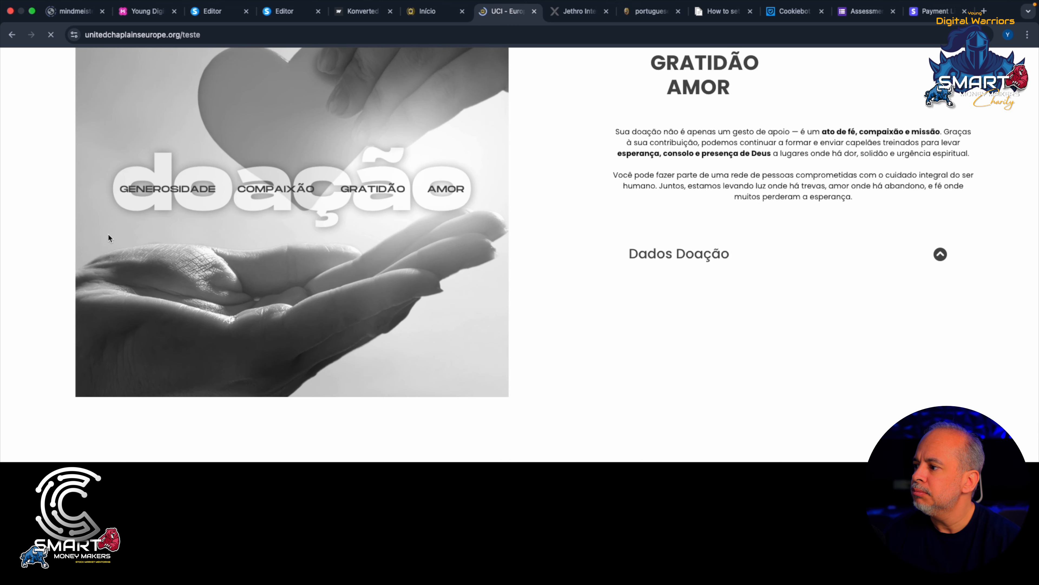
scroll(108, 234, "down", 10)
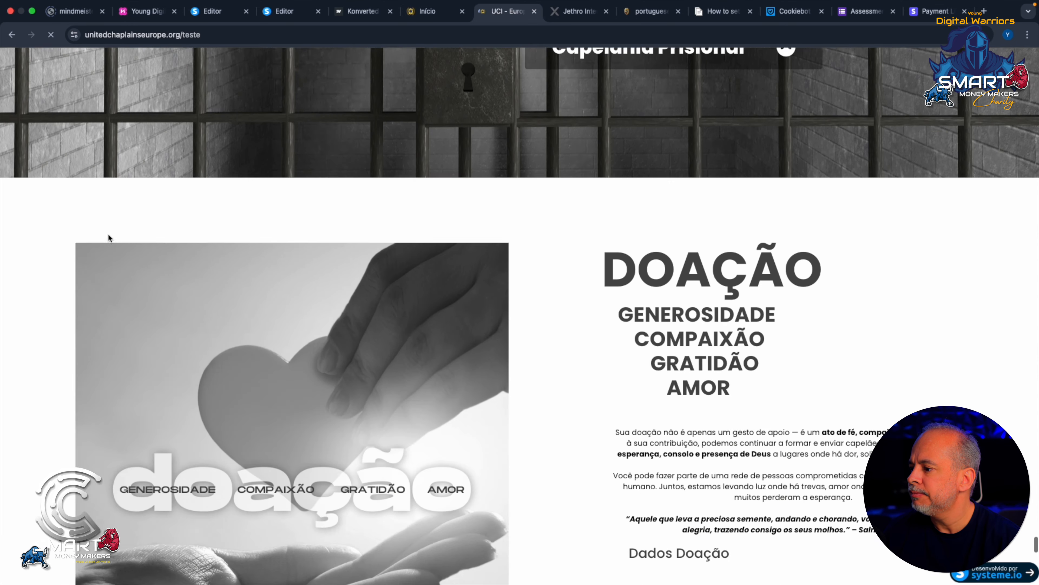
scroll(108, 235, "up", 7)
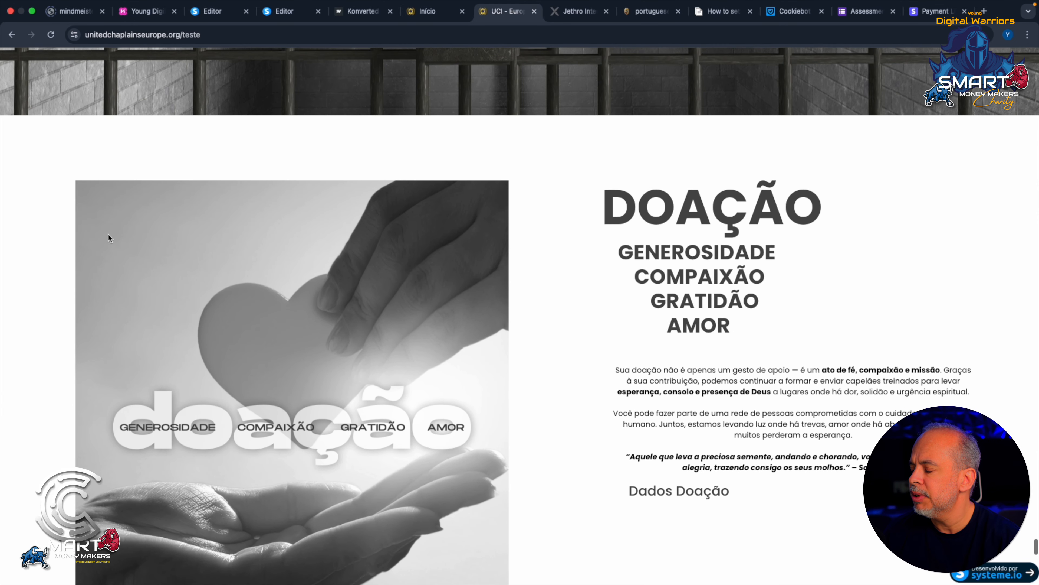
scroll(108, 236, "down", 3)
scroll(109, 235, "down", 3)
scroll(109, 235, "up", 5)
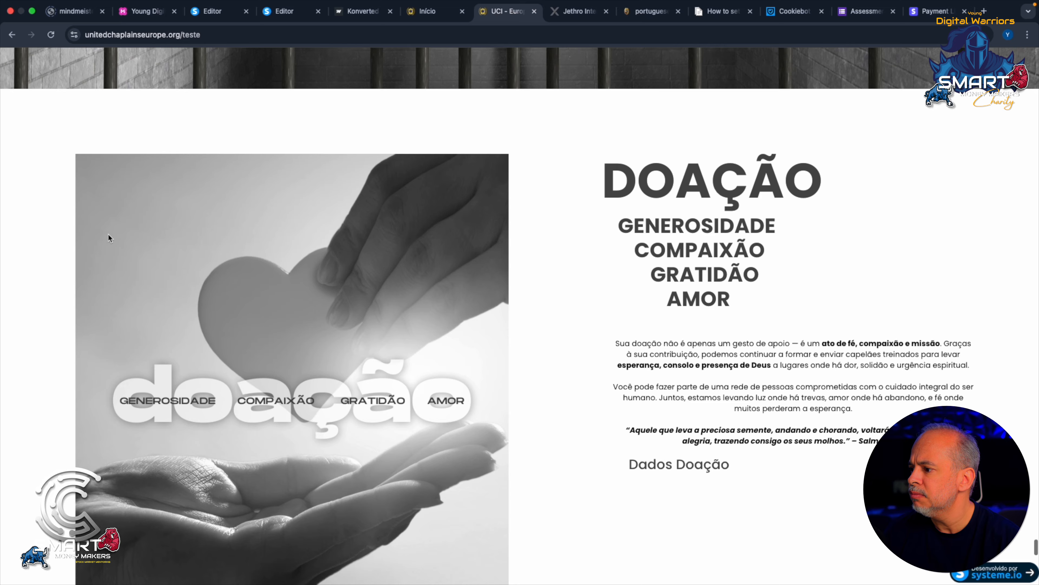
scroll(108, 237, "down", 5)
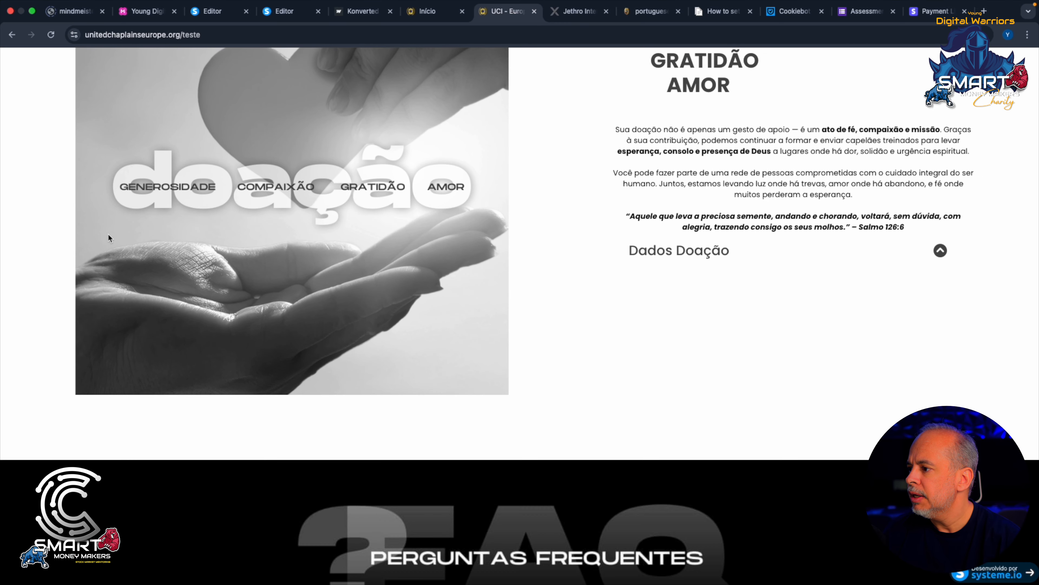
Step: Expand and collapse the Dados Doação item repeatedly on the published page to check its QR code, button and effect on the layout
left_click(940, 251)
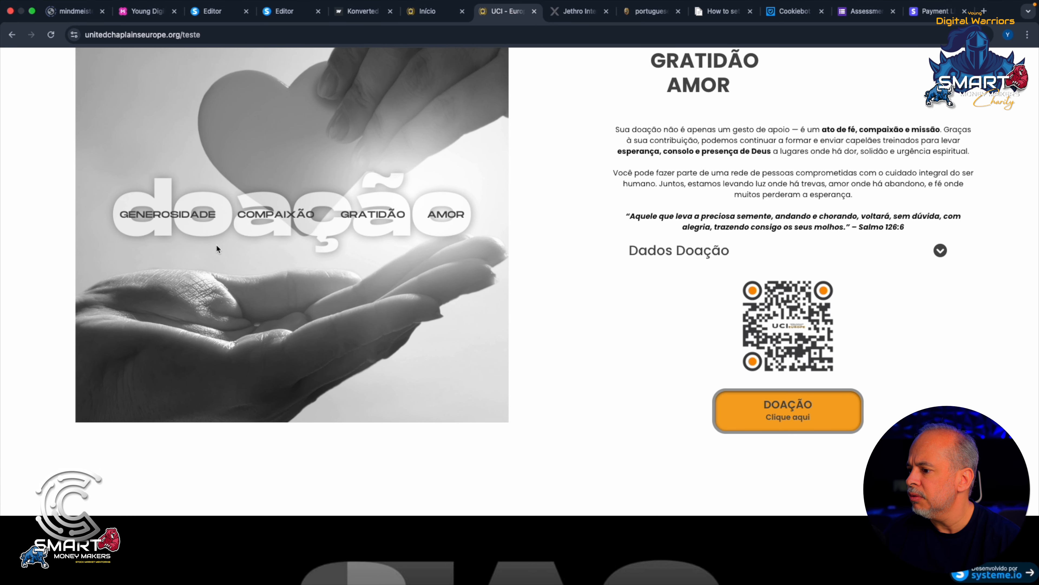
scroll(216, 246, "up", 6)
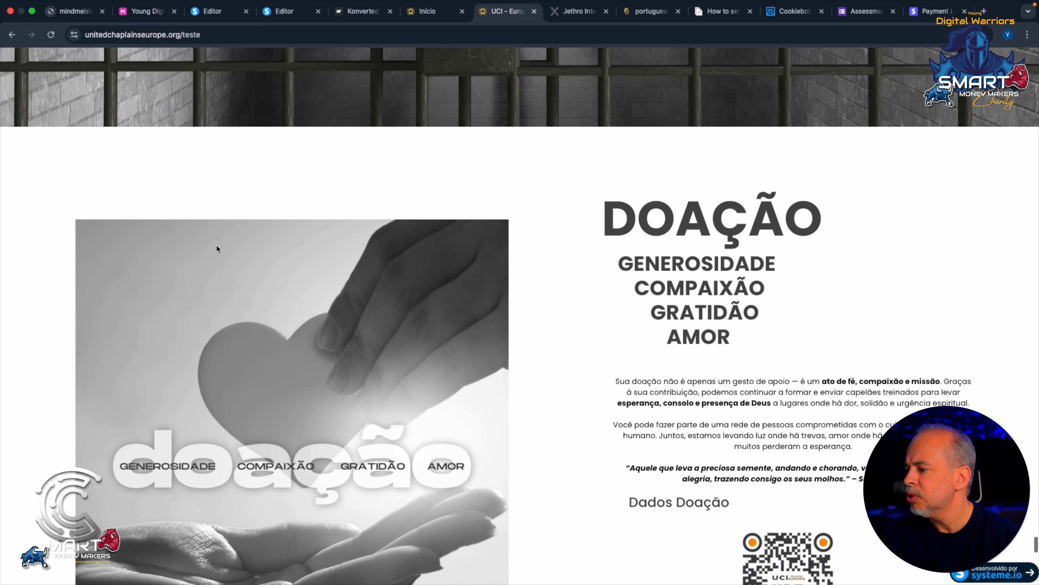
scroll(217, 248, "down", 5)
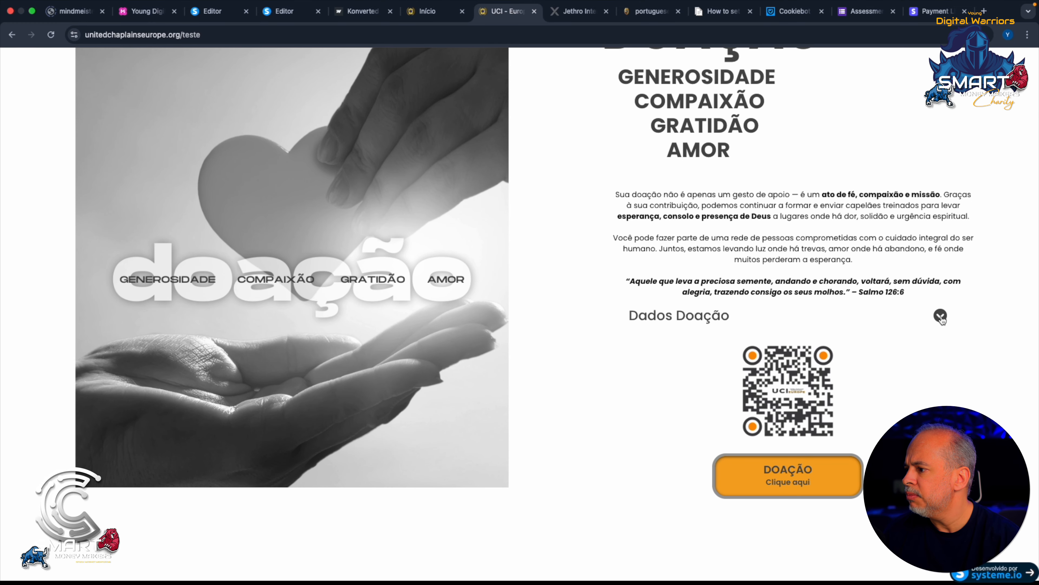
left_click(940, 317)
left_click(940, 316)
left_click(941, 316)
left_click(941, 316)
left_click(940, 316)
left_click(940, 316)
left_click(940, 316)
left_click(940, 316)
left_click(940, 316)
left_click(940, 316)
left_click(940, 316)
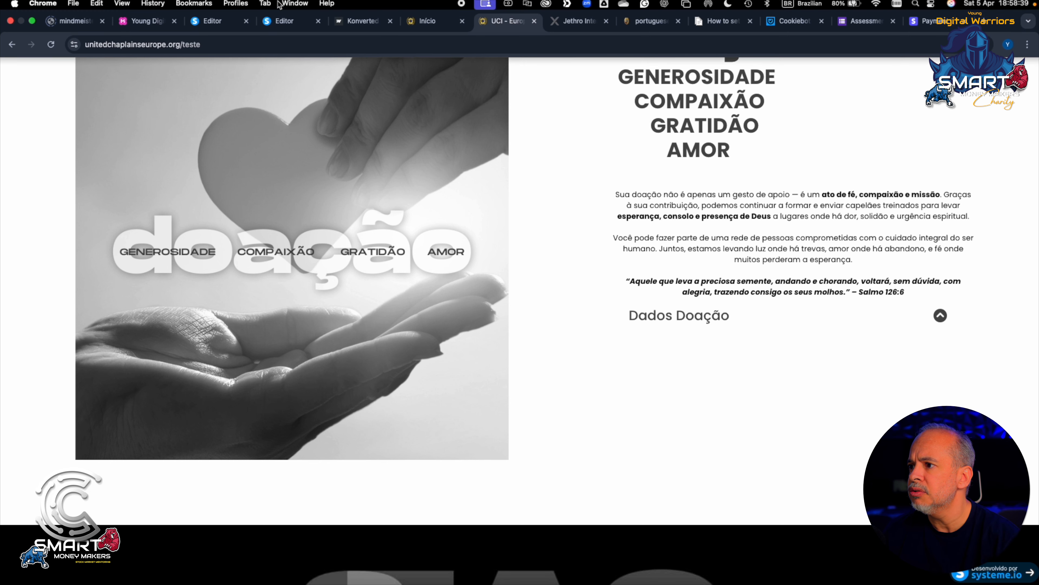
Step: Back in the page editor, set the top margin of the donation message text to 90
left_click(298, 27)
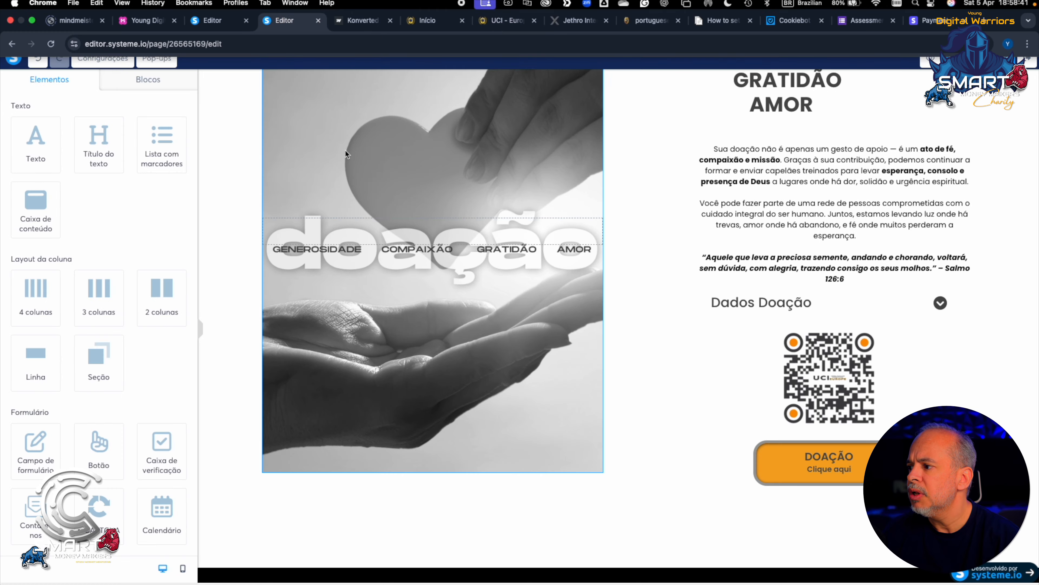
left_click(733, 166)
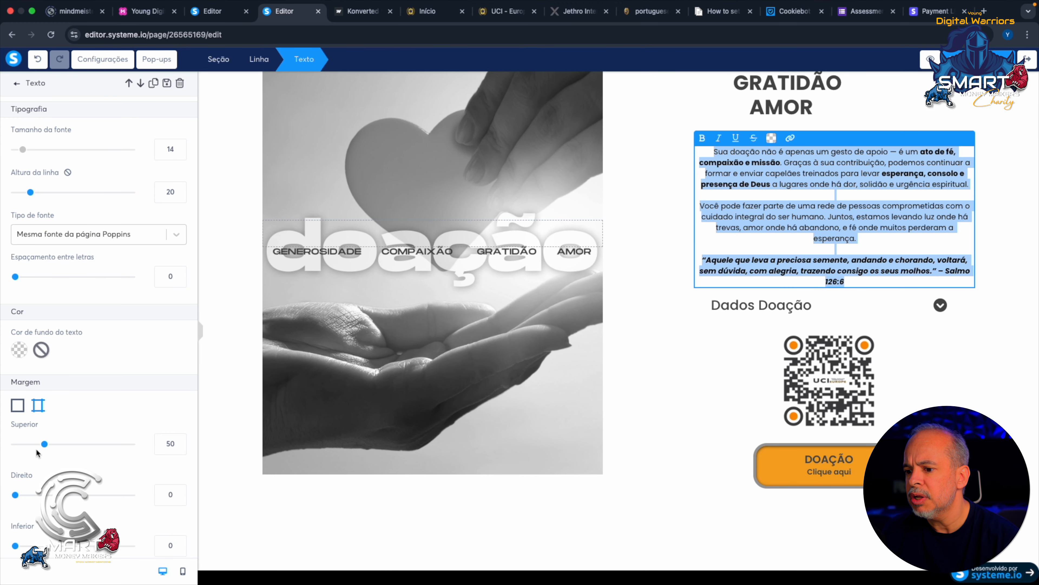
left_click_drag(45, 445, 68, 449)
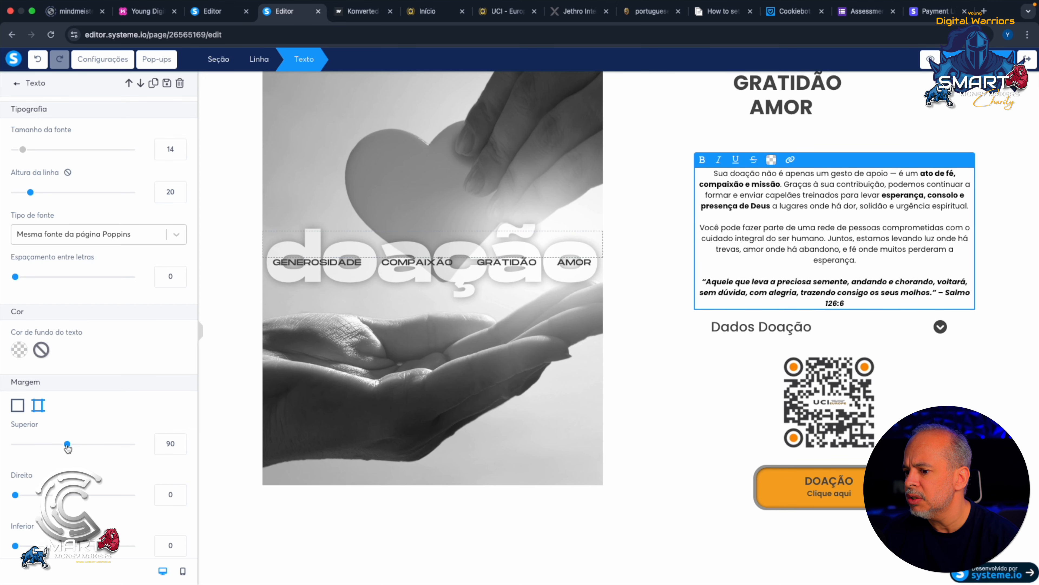
Step: Set an individual top margin of 70 for the Dados Doação FAQ element
left_click(732, 329)
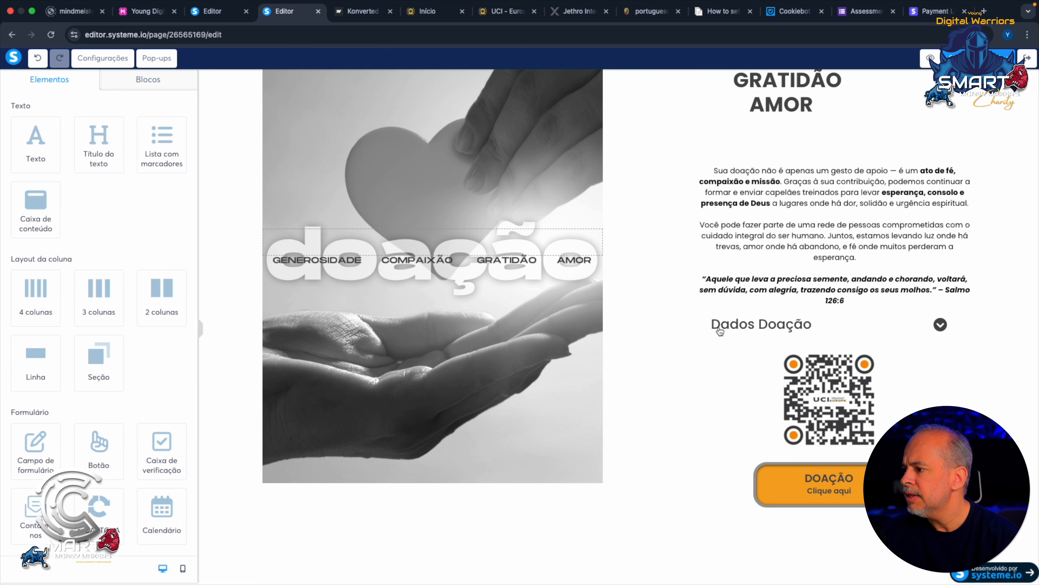
left_click(717, 330)
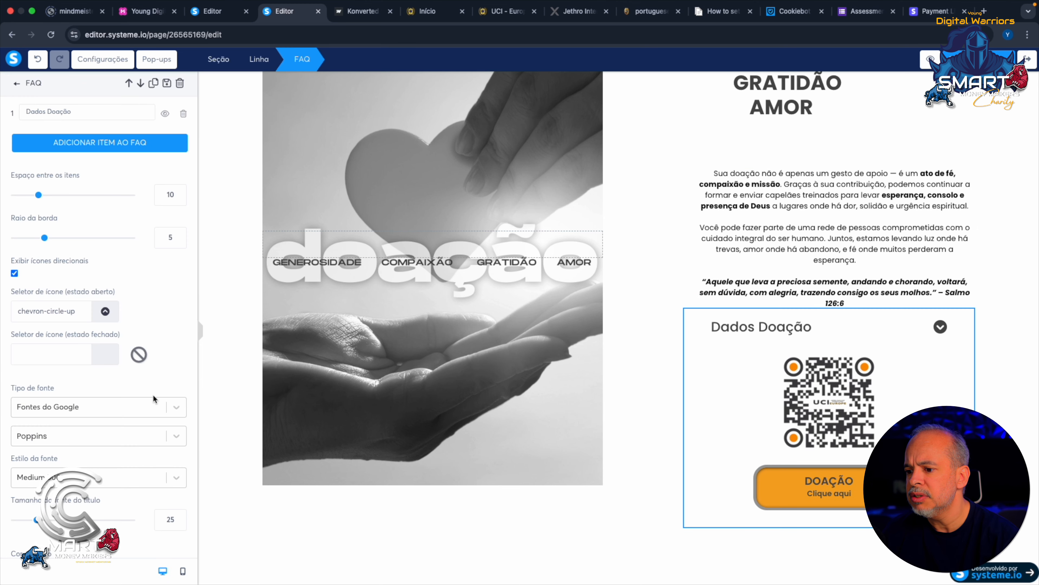
scroll(154, 398, "down", 10)
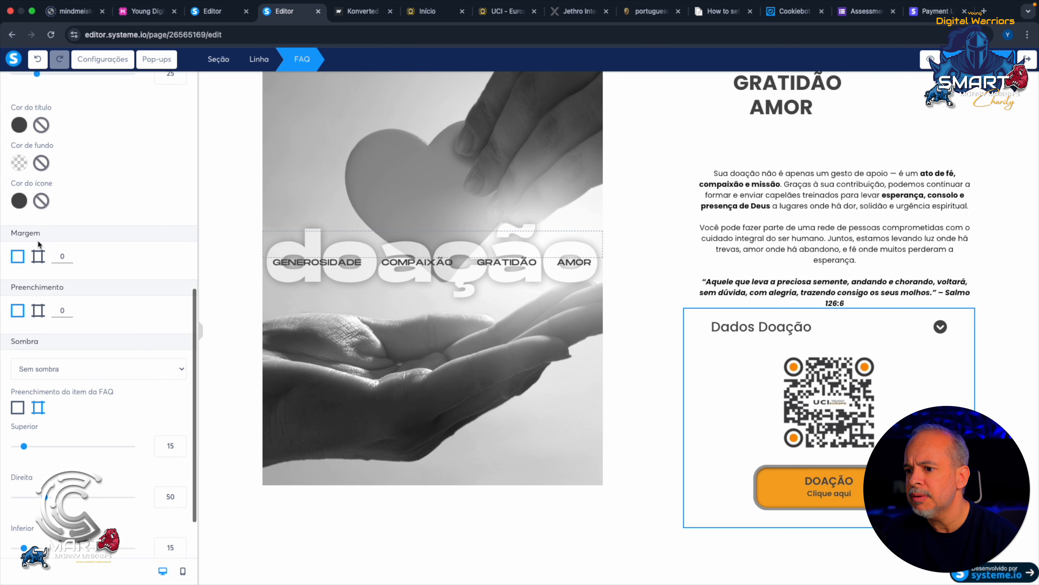
left_click(38, 256)
left_click_drag(15, 296, 56, 301)
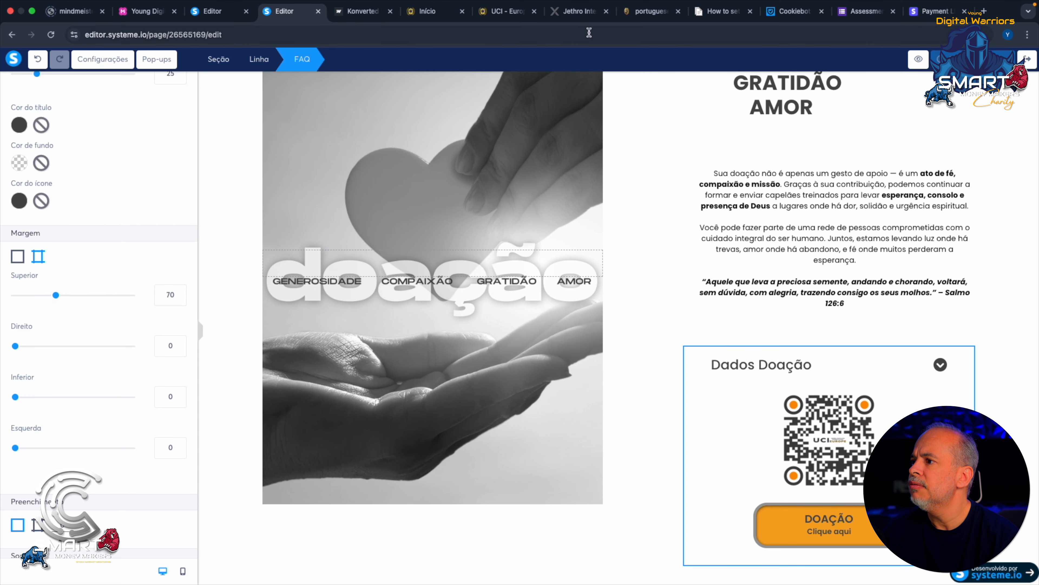
Step: Check the new spacing of the DOAÇÃO section on the published page, with the Dados Doação item both expanded and collapsed
left_click(510, 12)
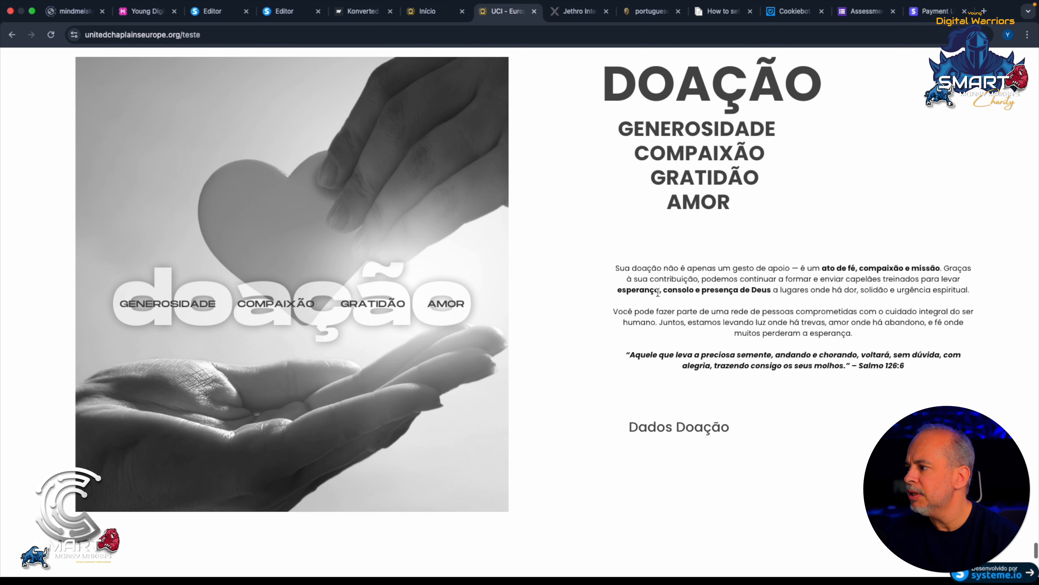
scroll(657, 290, "down", 2)
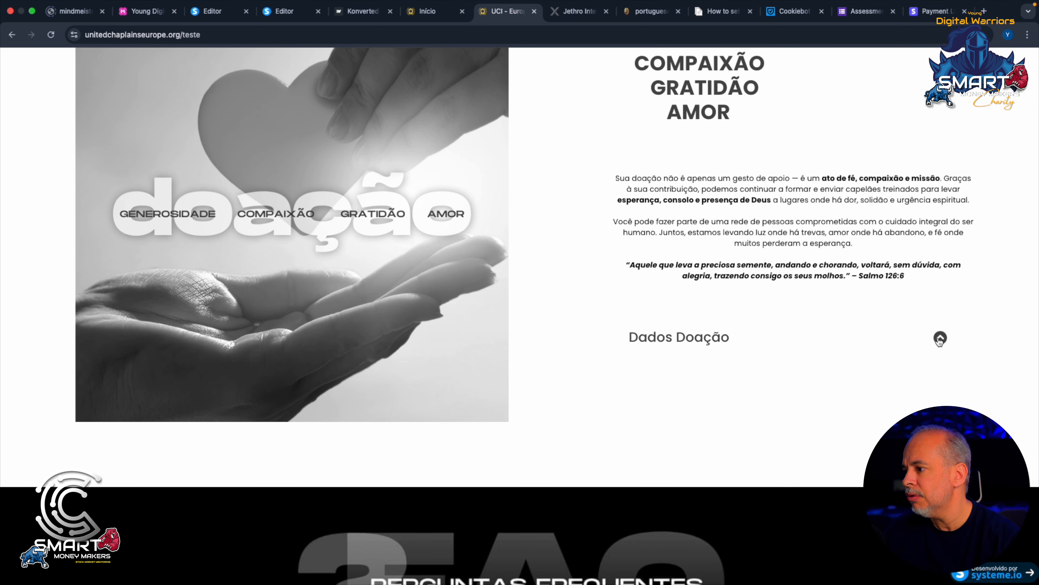
left_click(939, 339)
scroll(521, 302, "down", 9)
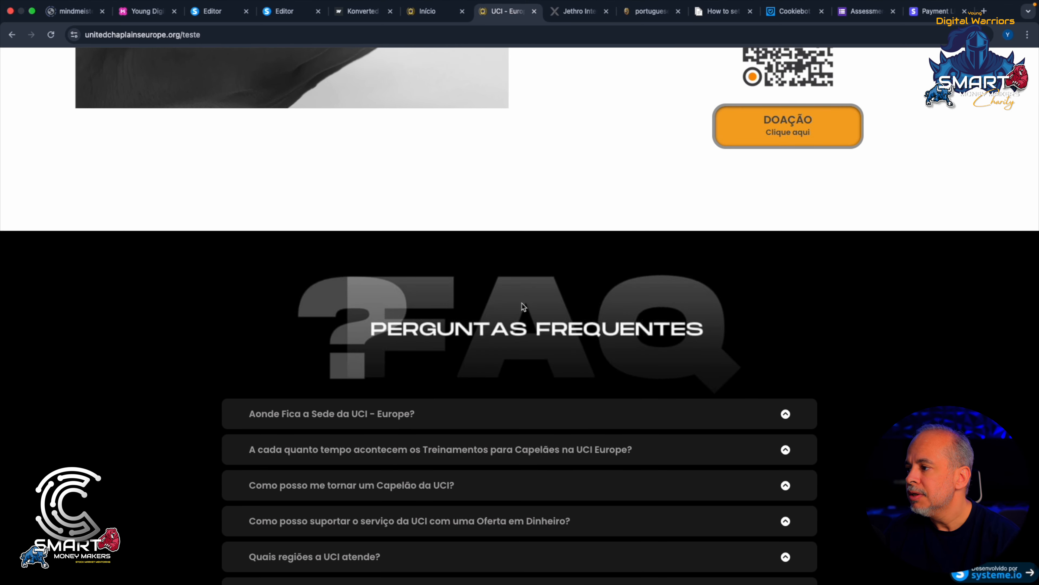
scroll(522, 303, "up", 11)
scroll(522, 305, "up", 3)
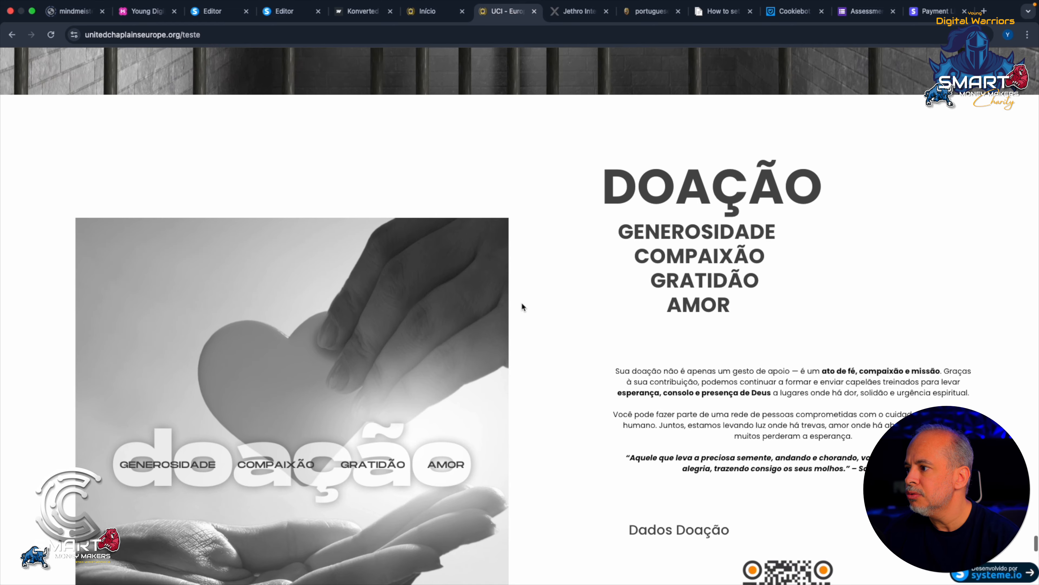
scroll(522, 304, "down", 8)
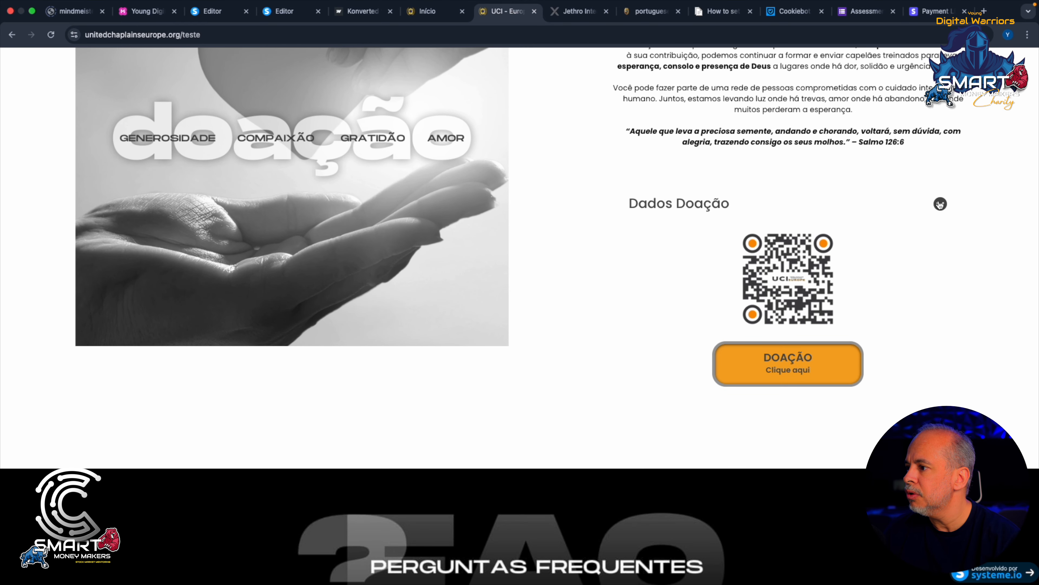
left_click(940, 204)
scroll(558, 241, "up", 9)
scroll(558, 242, "down", 2)
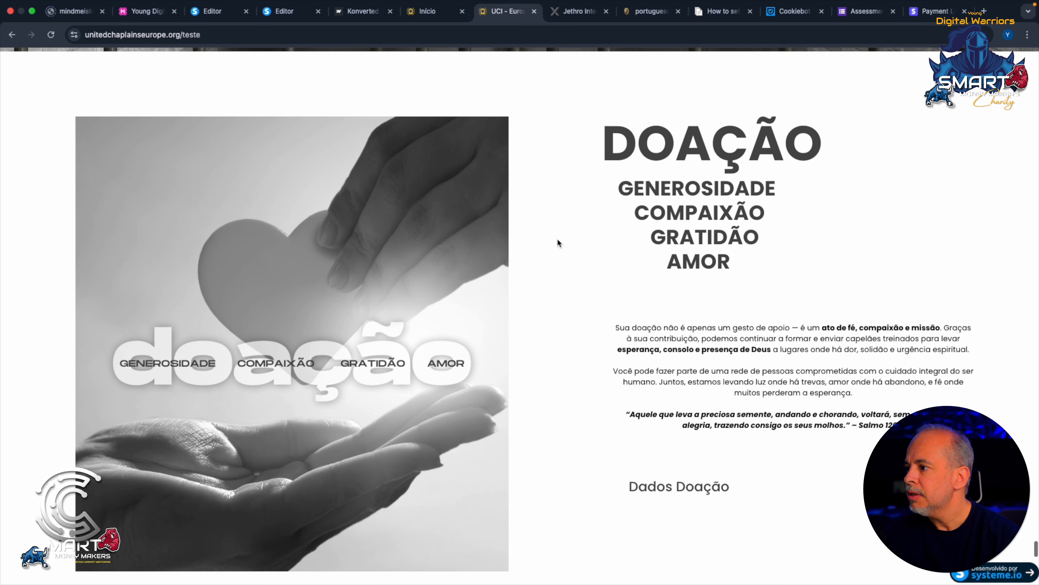
Step: Compare the layout and spacing of the DOAÇÃO section on the published page and in the page editor
scroll(558, 242, "down", 5)
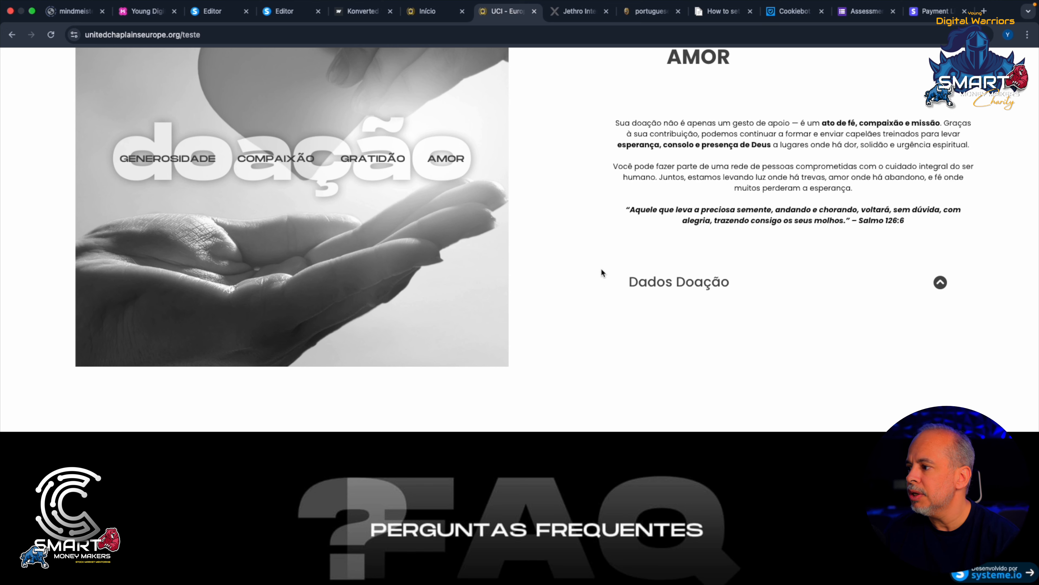
scroll(601, 270, "up", 7)
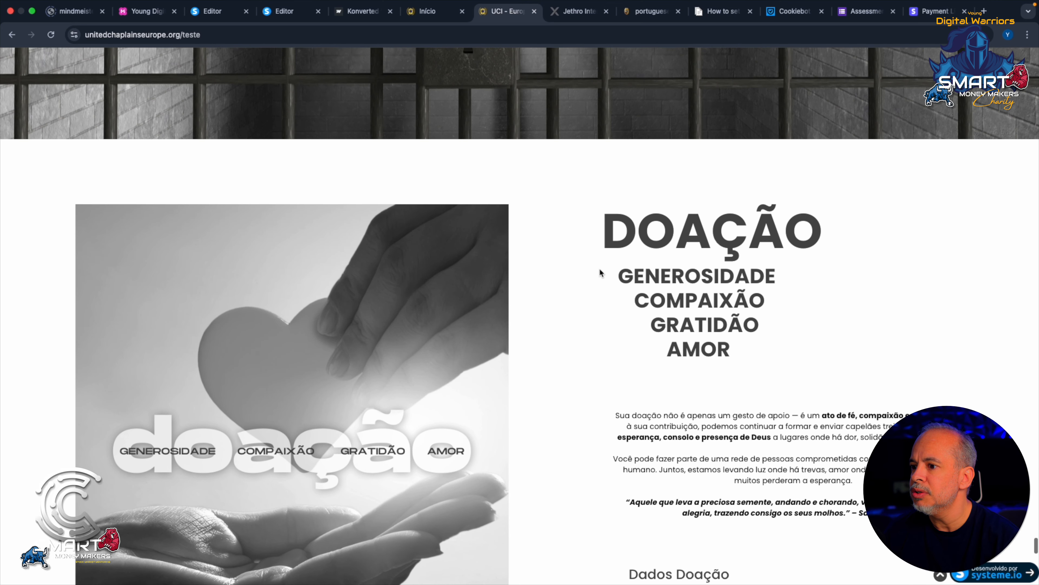
scroll(600, 273, "down", 2)
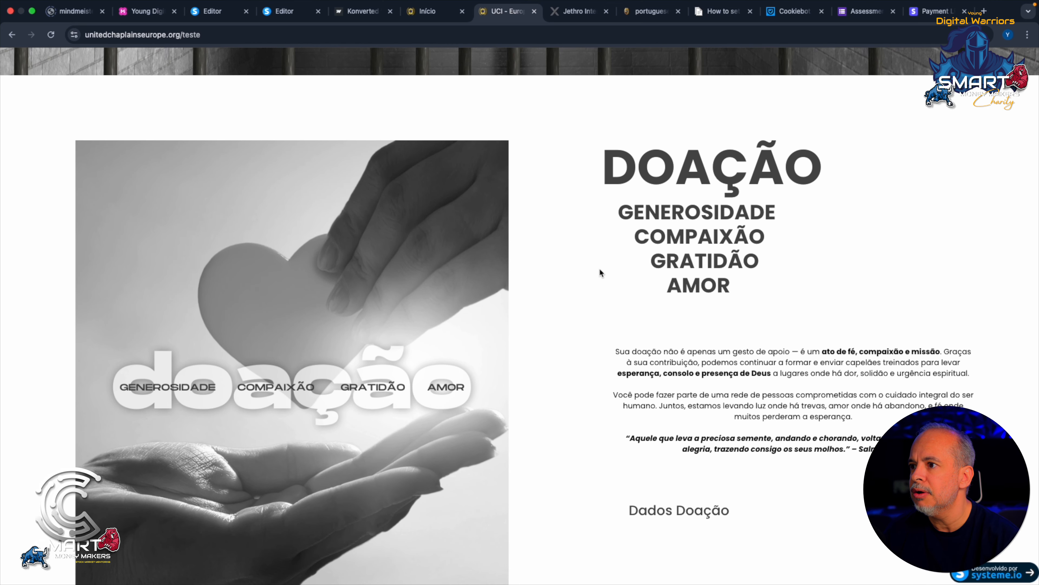
left_click(286, 11)
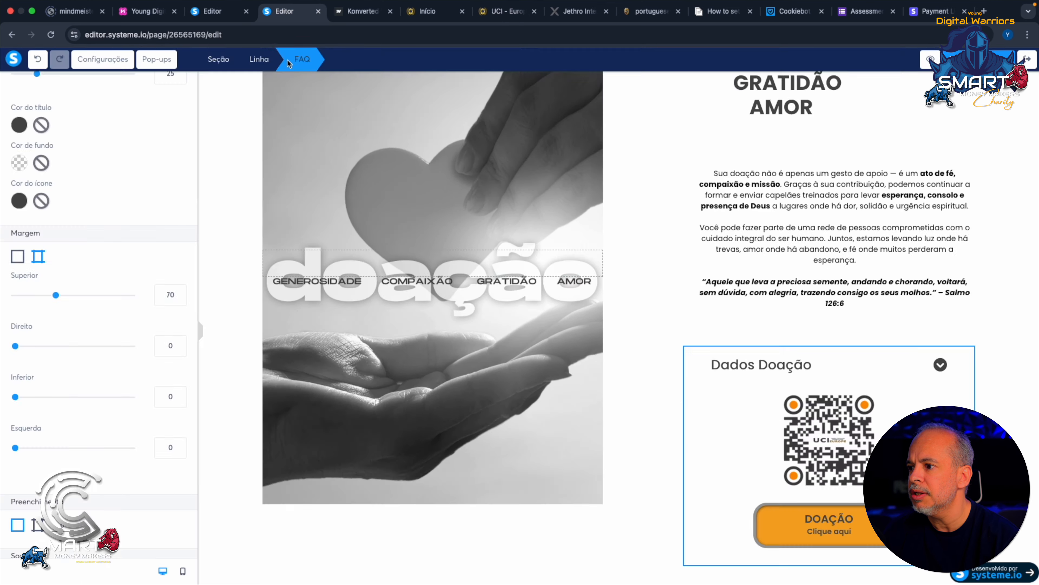
left_click(680, 147)
scroll(664, 173, "up", 5)
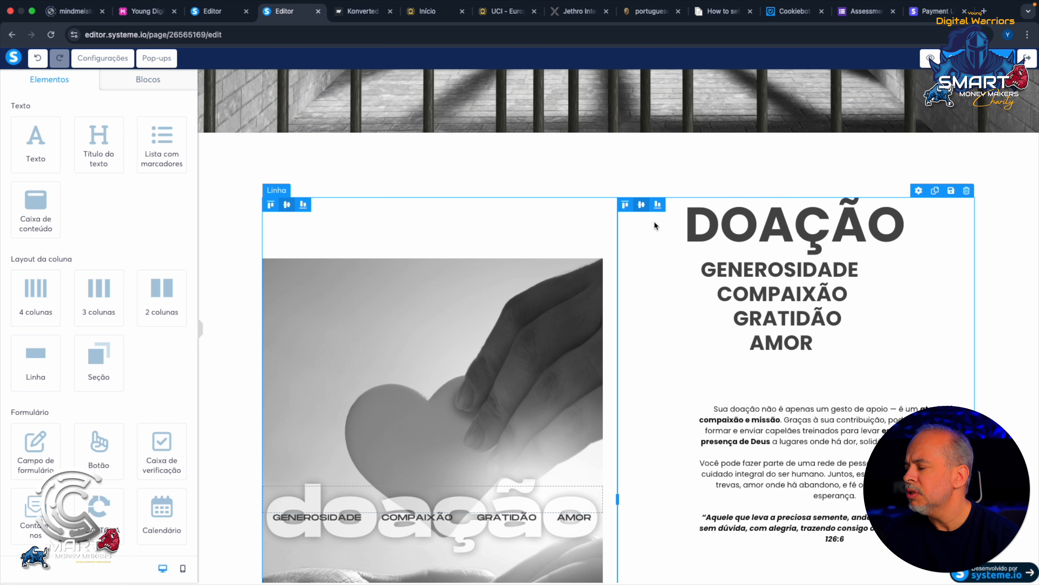
scroll(675, 254, "down", 12)
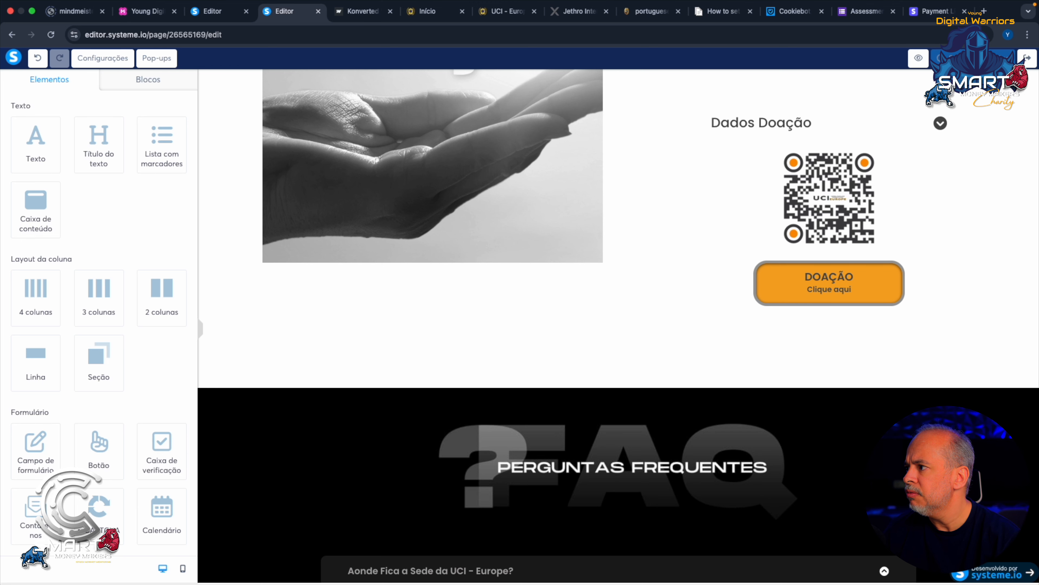
Step: Reload the published page and examine the DOAÇÃO section with the Dados Doação item collapsed and expanded
left_click(503, 12)
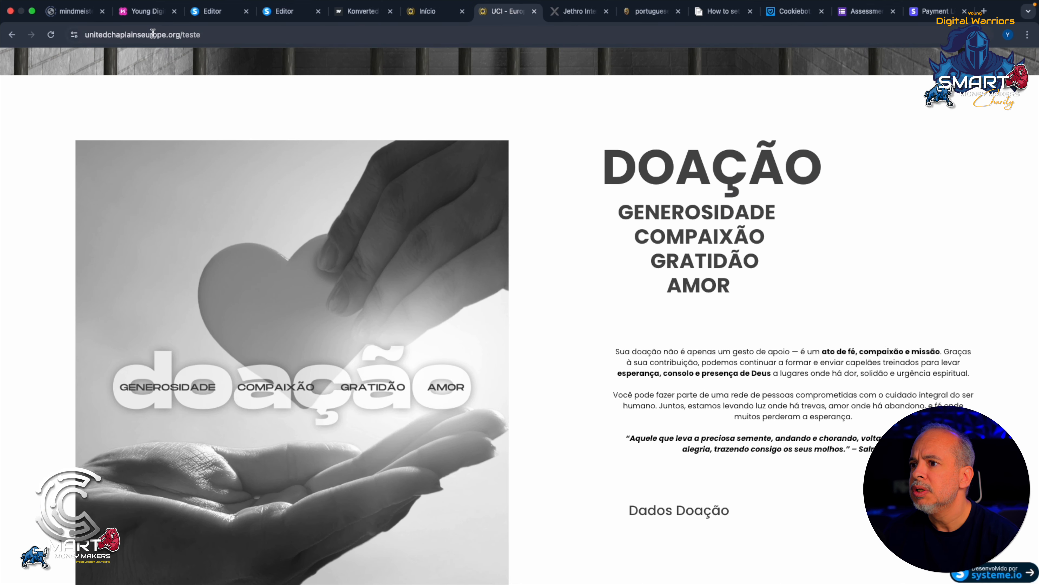
left_click(50, 35)
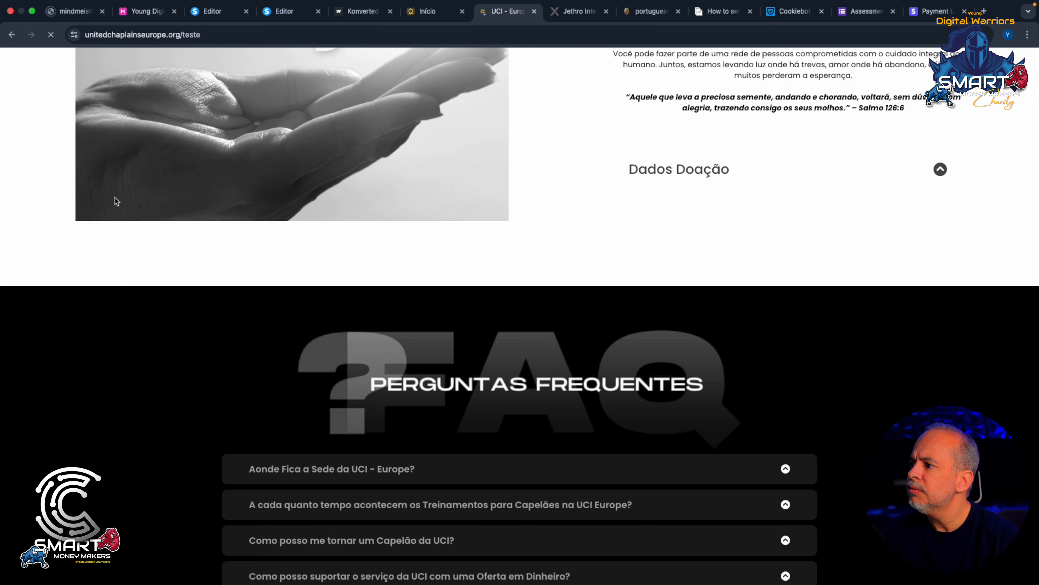
scroll(527, 190, "up", 8)
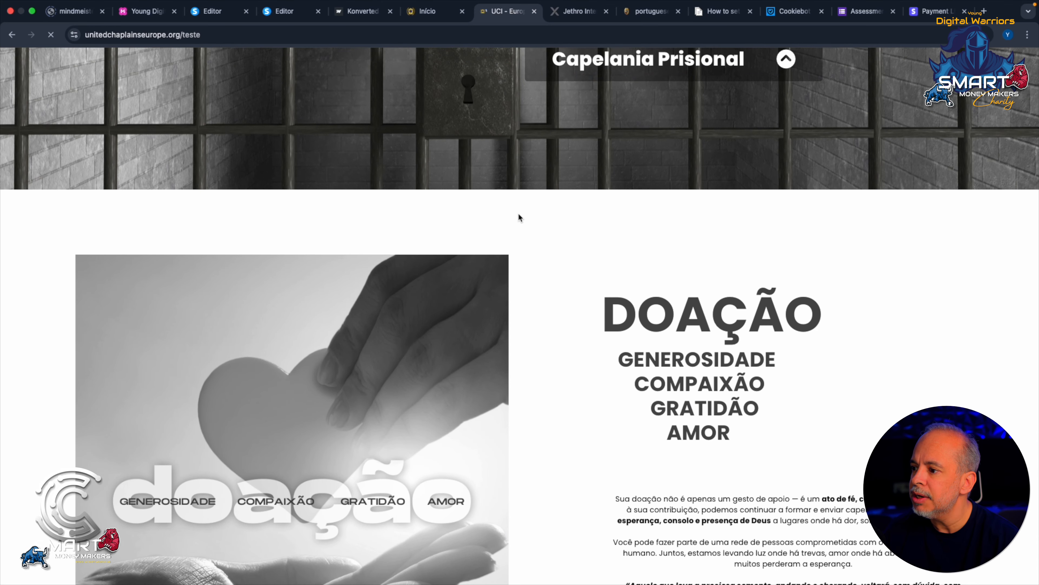
scroll(535, 306, "down", 11)
scroll(536, 307, "up", 6)
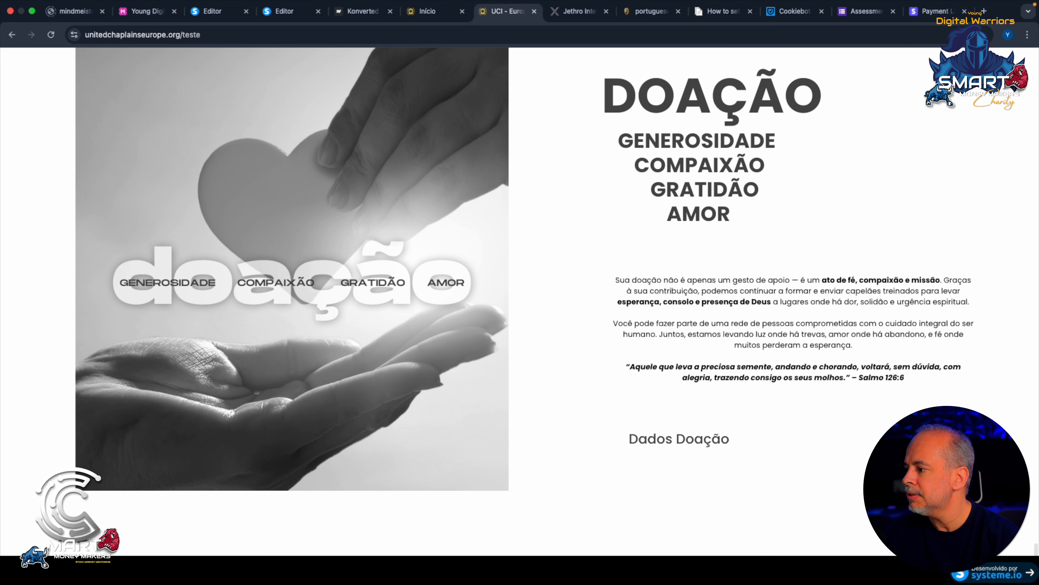
scroll(519, 315, "up", 1)
scroll(717, 487, "down", 8)
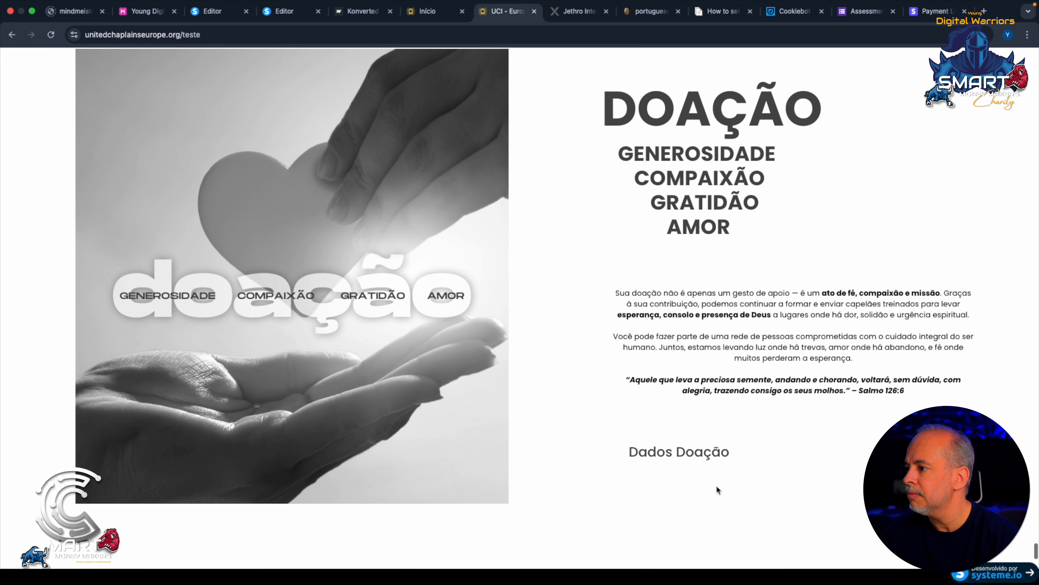
scroll(852, 436, "up", 4)
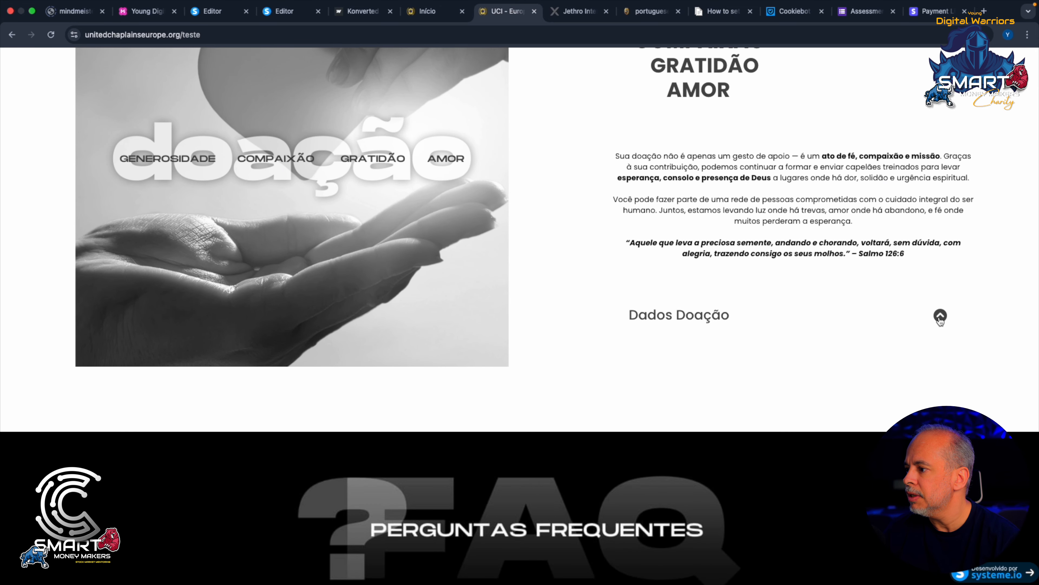
left_click(940, 317)
scroll(560, 365, "up", 7)
scroll(562, 372, "down", 9)
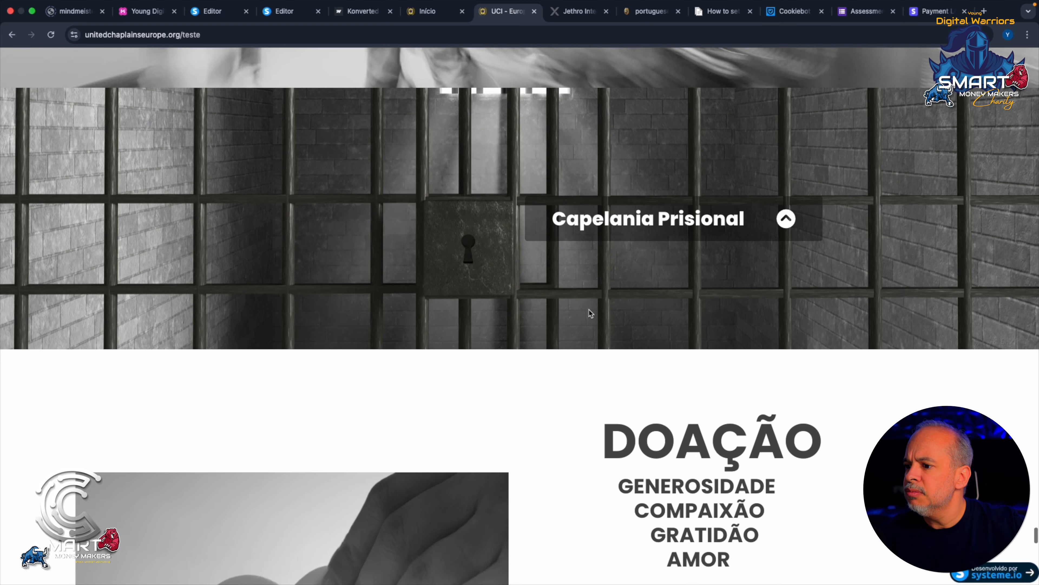
scroll(588, 310, "up", 1)
scroll(590, 314, "down", 5)
scroll(591, 311, "down", 2)
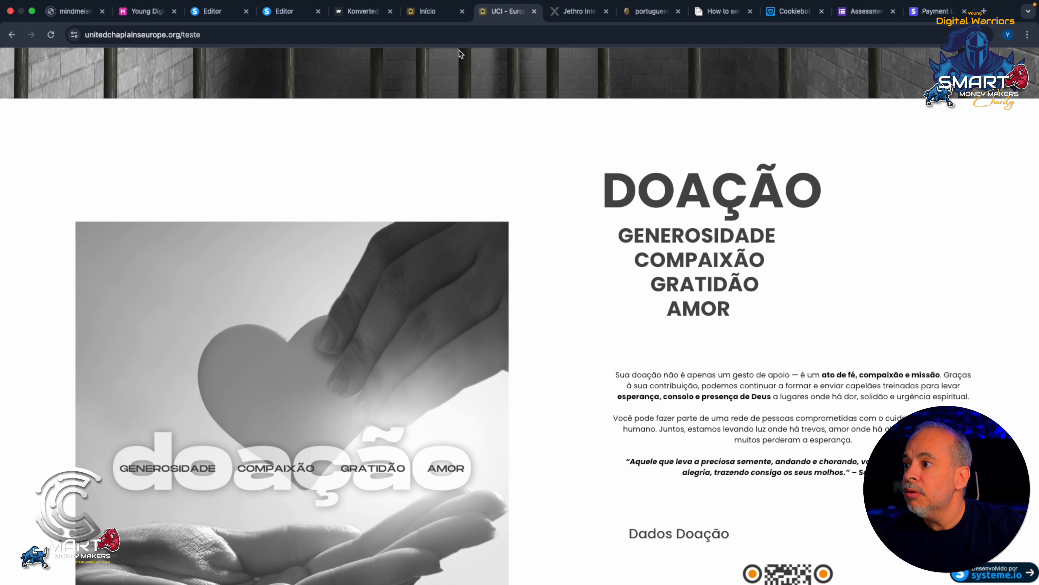
Step: Back in the page editor, save the whole DOAÇÃO section as a reusable block titled "Doação"
key("ctrl+shift+Tab")
key("ctrl+shift+Tab")
key("ctrl+shift+Tab")
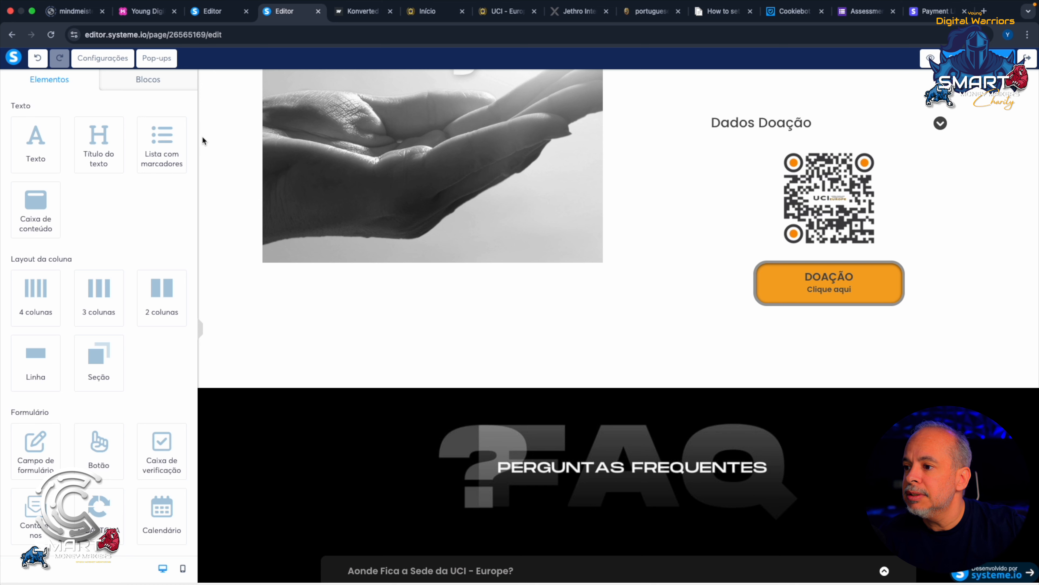
left_click(228, 148)
scroll(227, 148, "up", 5)
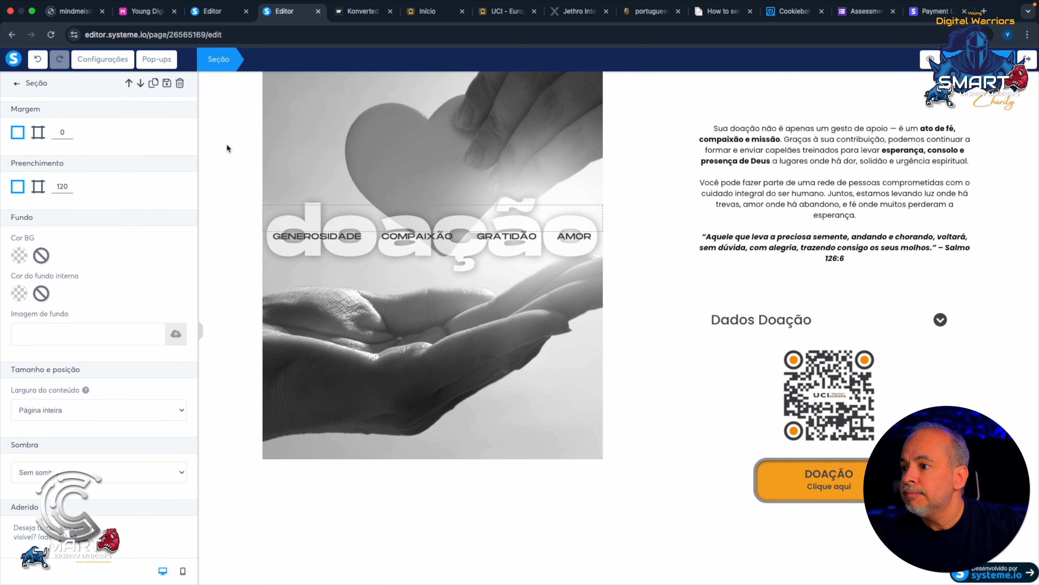
left_click(227, 147)
scroll(227, 142, "up", 8)
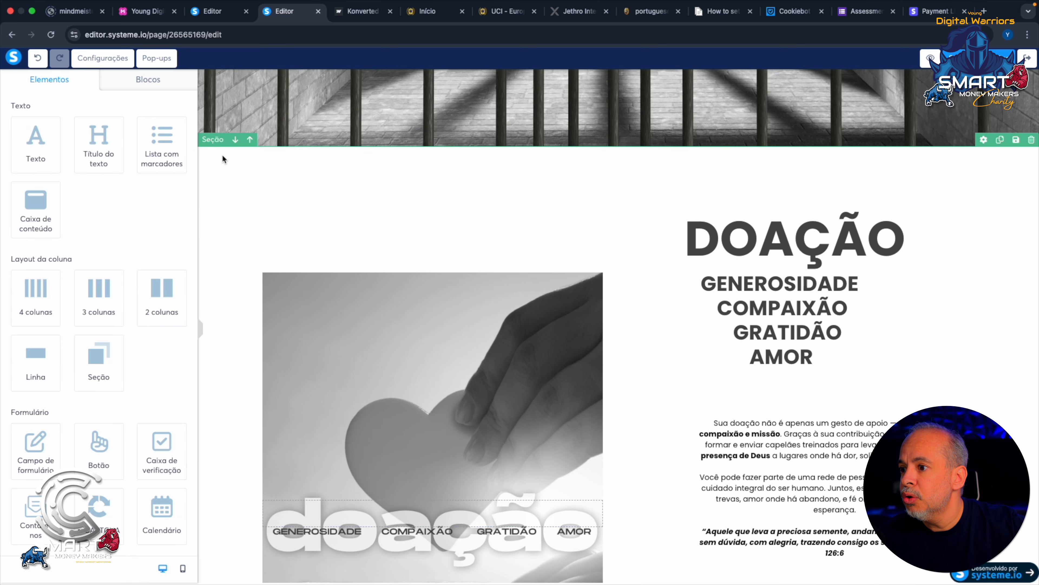
left_click(260, 175)
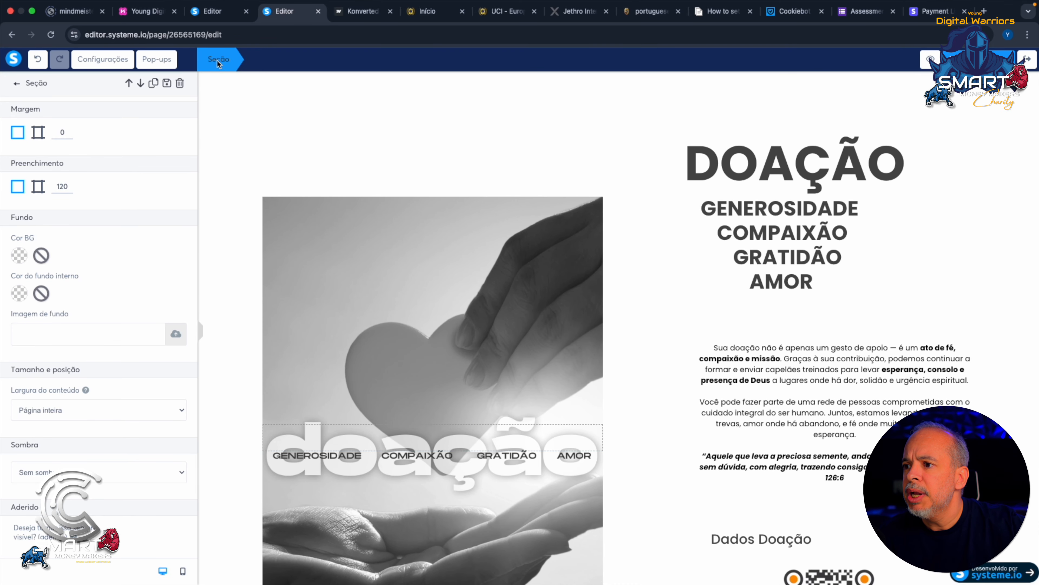
left_click(167, 84)
left_click(311, 134)
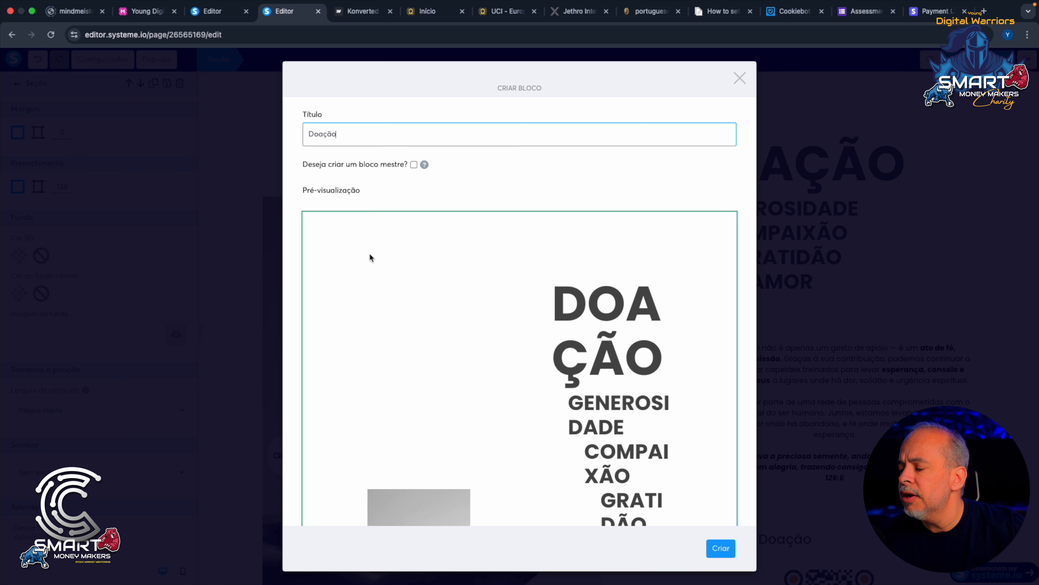
left_click(721, 550)
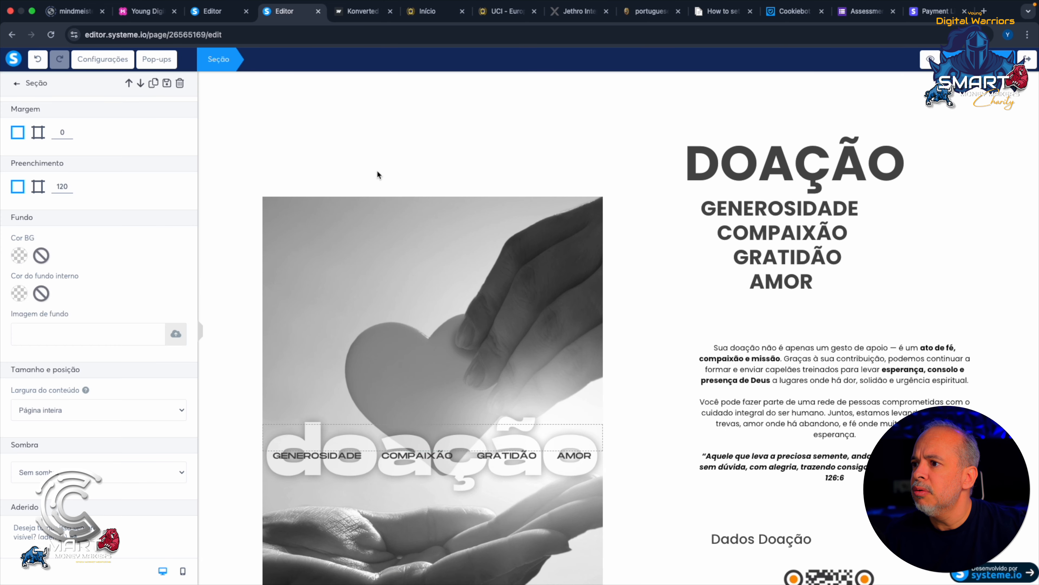
Step: In the editor of the "UM CHAMADO AO SERVIÇO E A ESPERANÇA" page, insert the saved Doação block
left_click(212, 11)
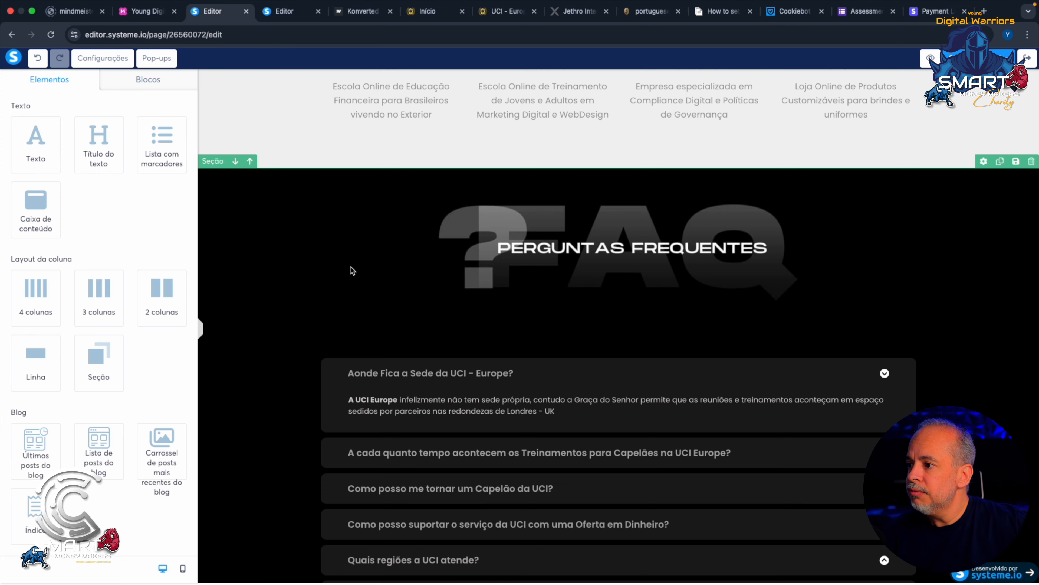
scroll(350, 271, "up", 5)
scroll(350, 271, "up", 5)
scroll(350, 272, "down", 5)
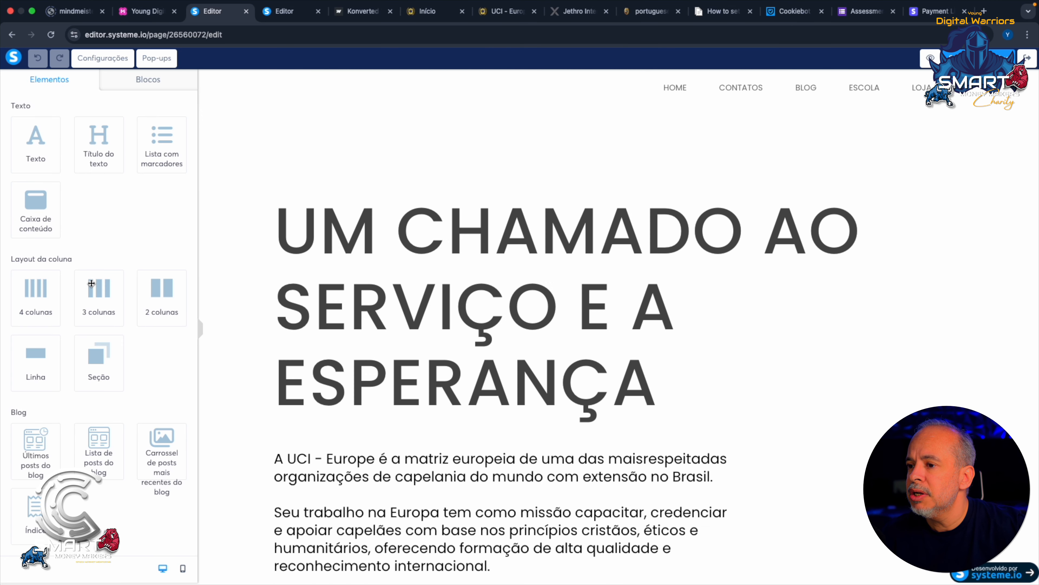
left_click(146, 80)
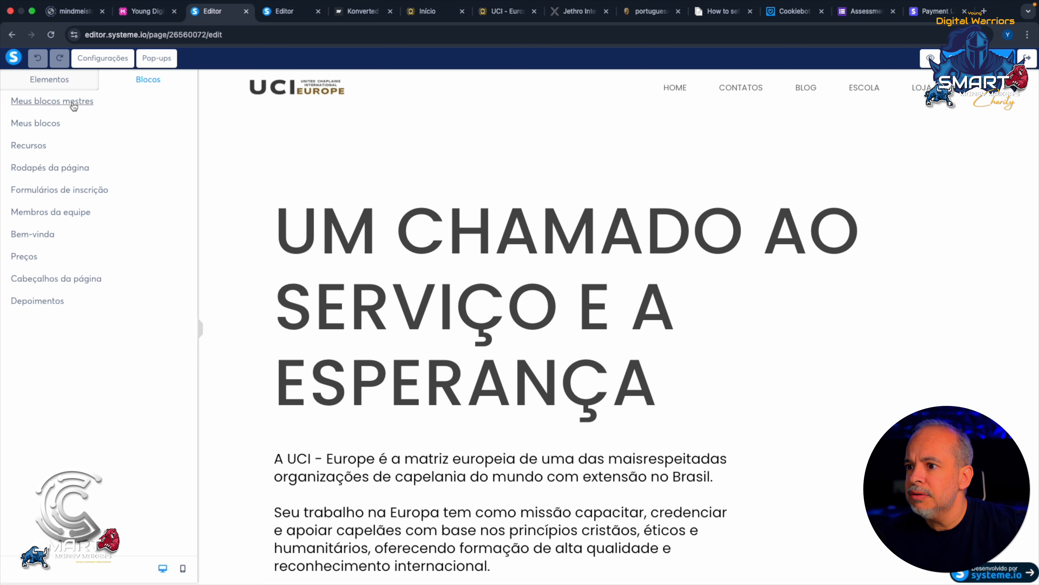
left_click(34, 124)
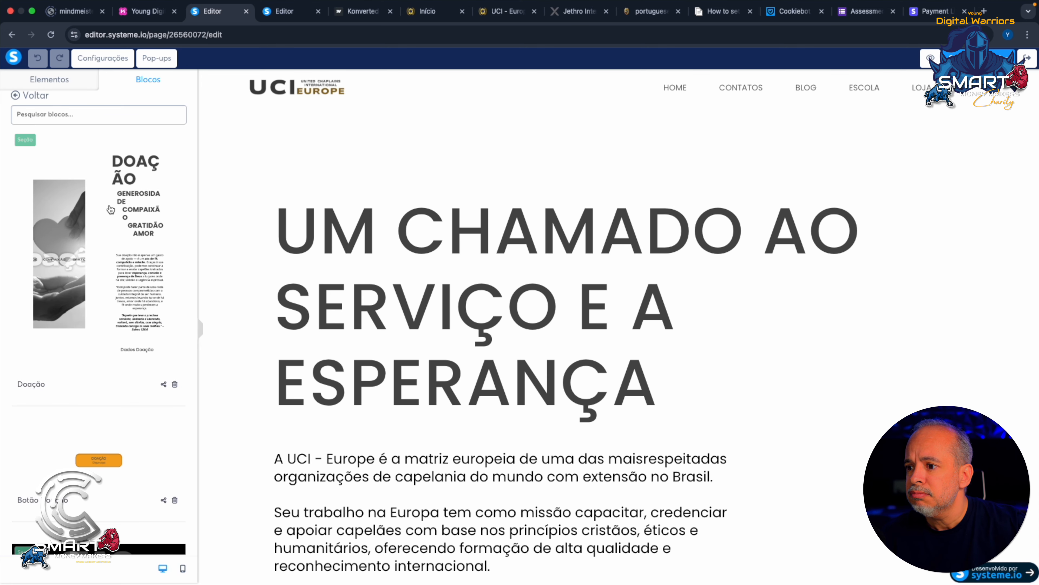
left_click(110, 209)
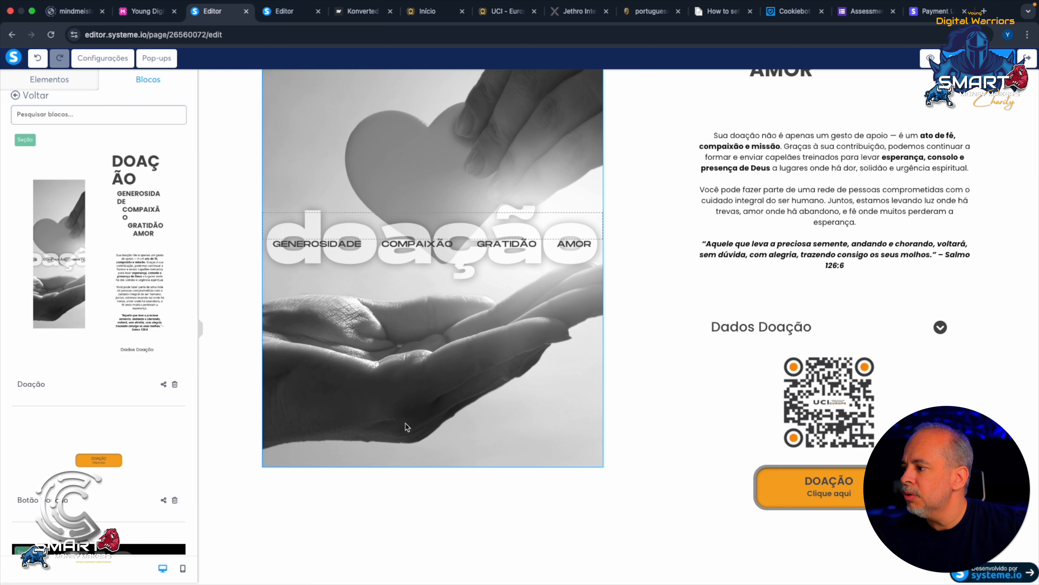
Step: Move the inserted DOAÇÃO section up the page so it sits between the PARCEIROS and FAQ sections
left_click(201, 333)
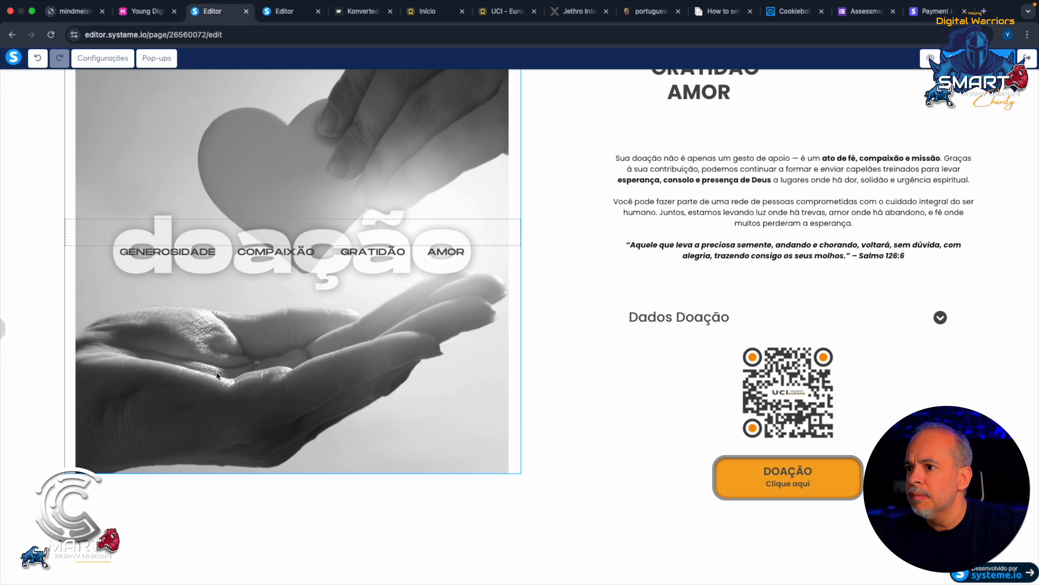
left_click(39, 172)
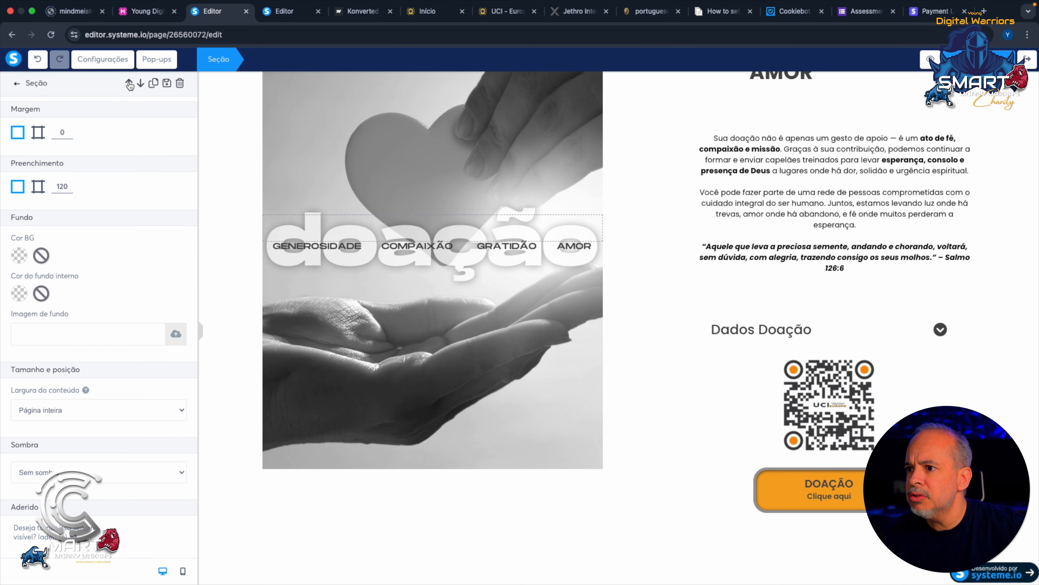
left_click(129, 85)
left_click(130, 85)
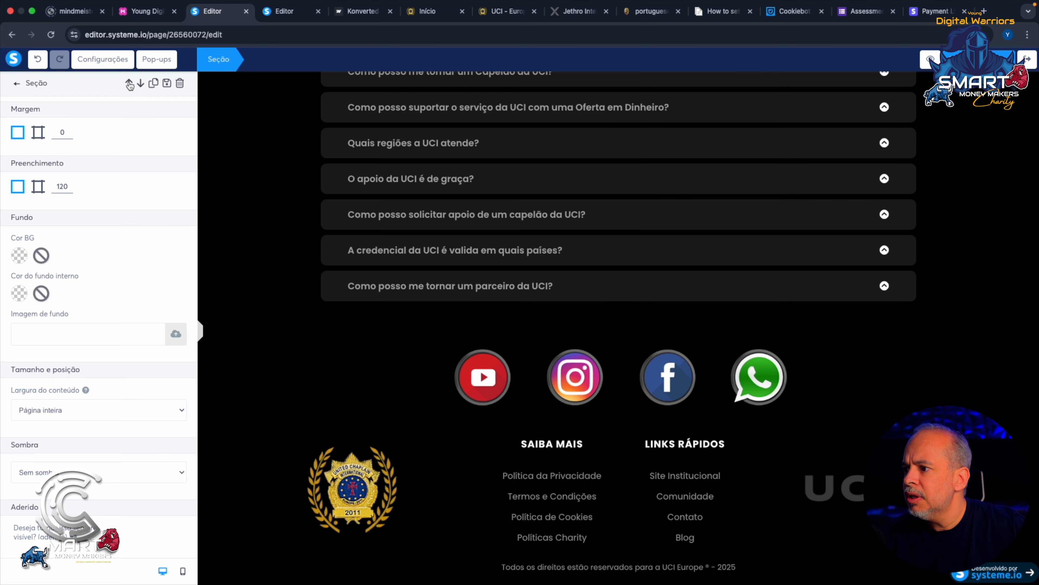
left_click(278, 191)
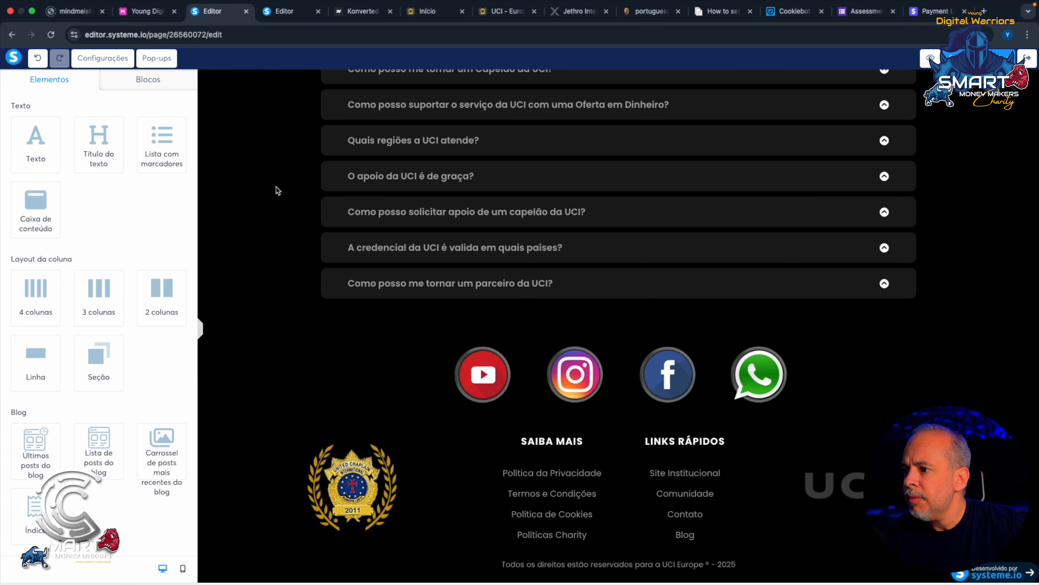
scroll(278, 191, "up", 15)
scroll(277, 190, "up", 15)
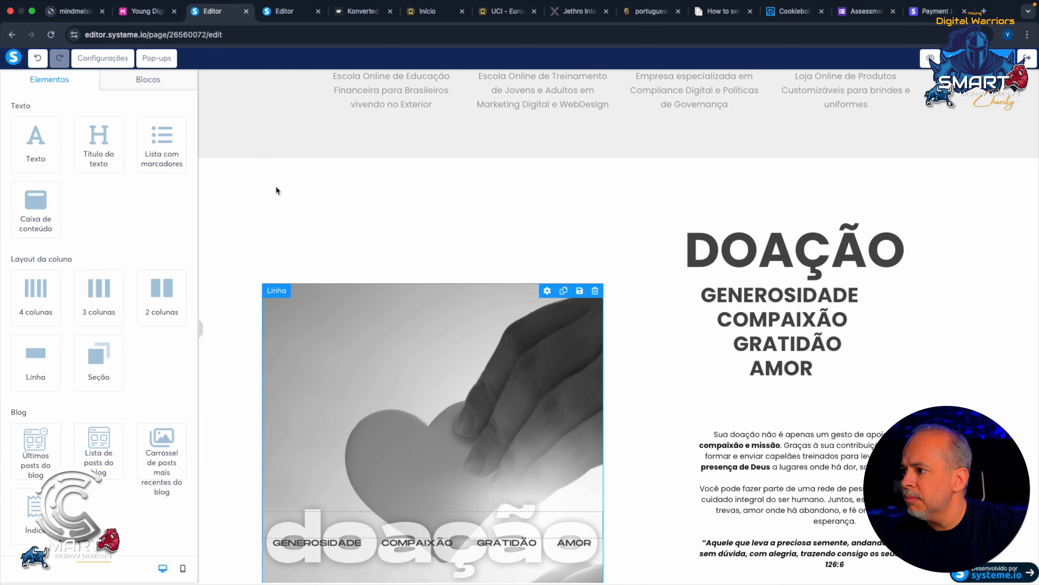
Step: Move the DOAÇÃO section up above PARCEIROS, directly below the introductory text, and check its placement
scroll(277, 190, "down", 10)
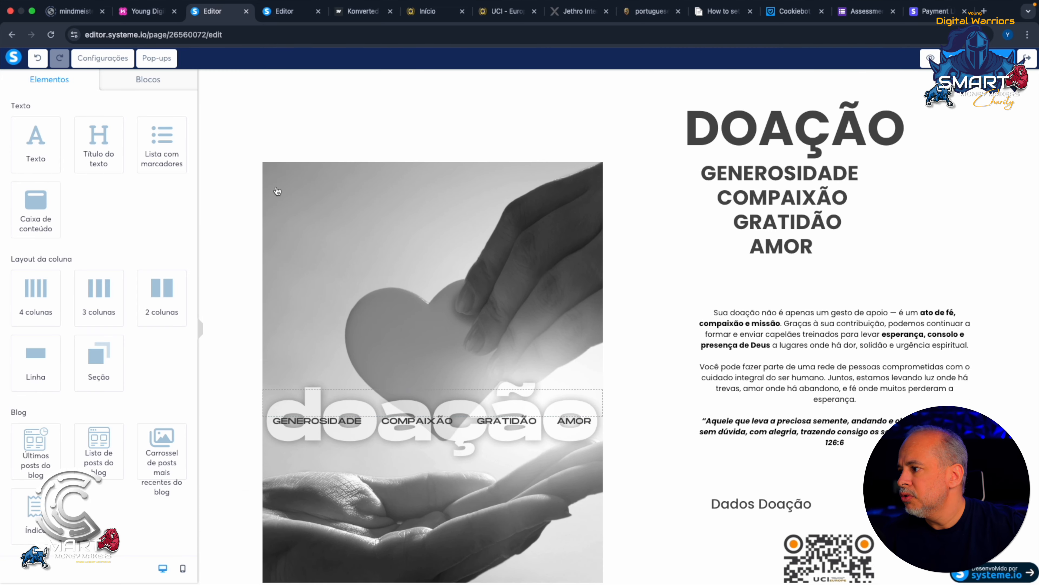
scroll(276, 191, "up", 5)
scroll(276, 190, "up", 5)
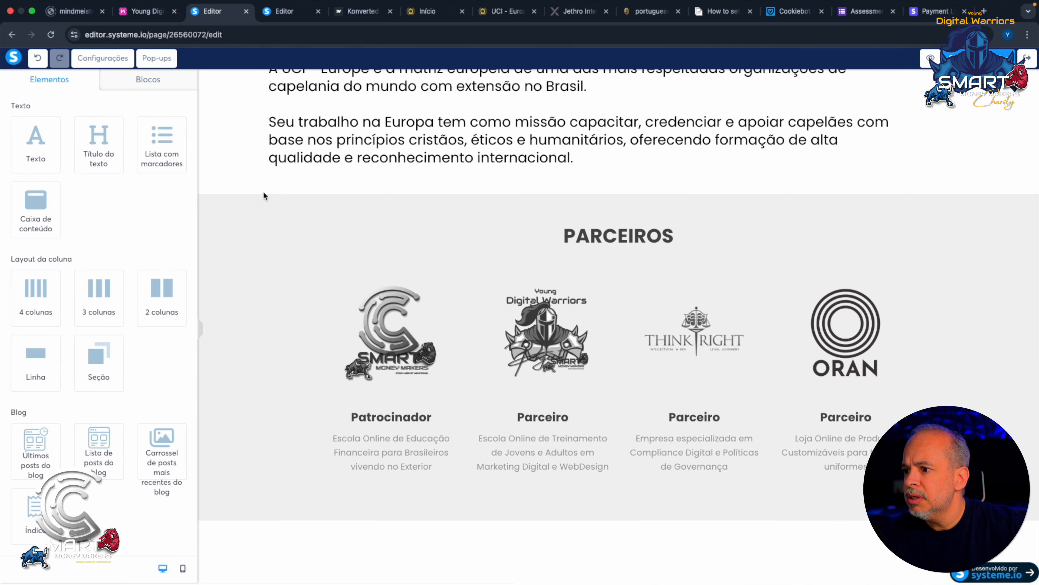
scroll(230, 475, "down", 8)
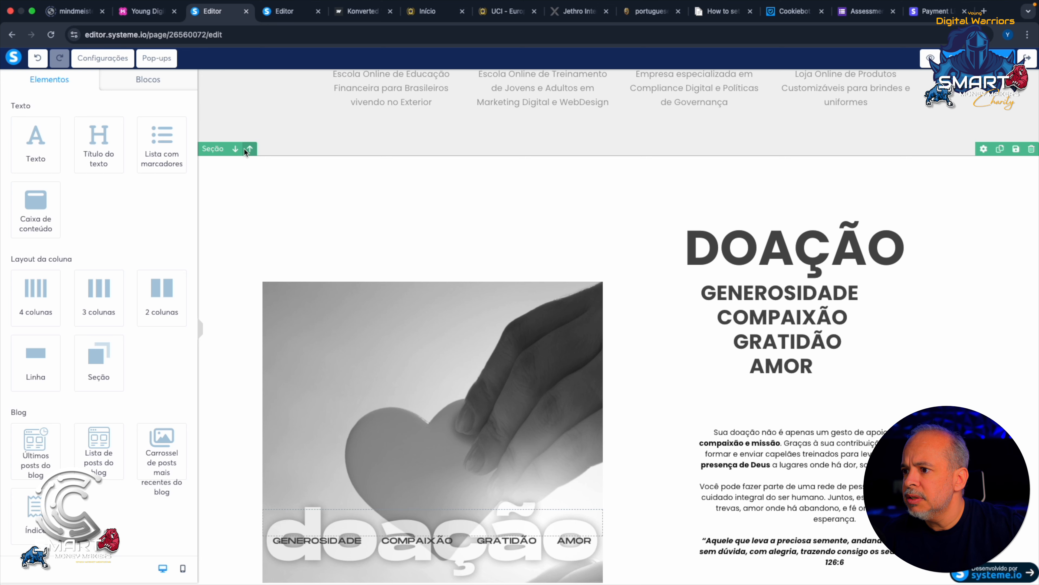
left_click(249, 148)
scroll(439, 410, "down", 5)
scroll(439, 411, "down", 3)
scroll(440, 411, "up", 6)
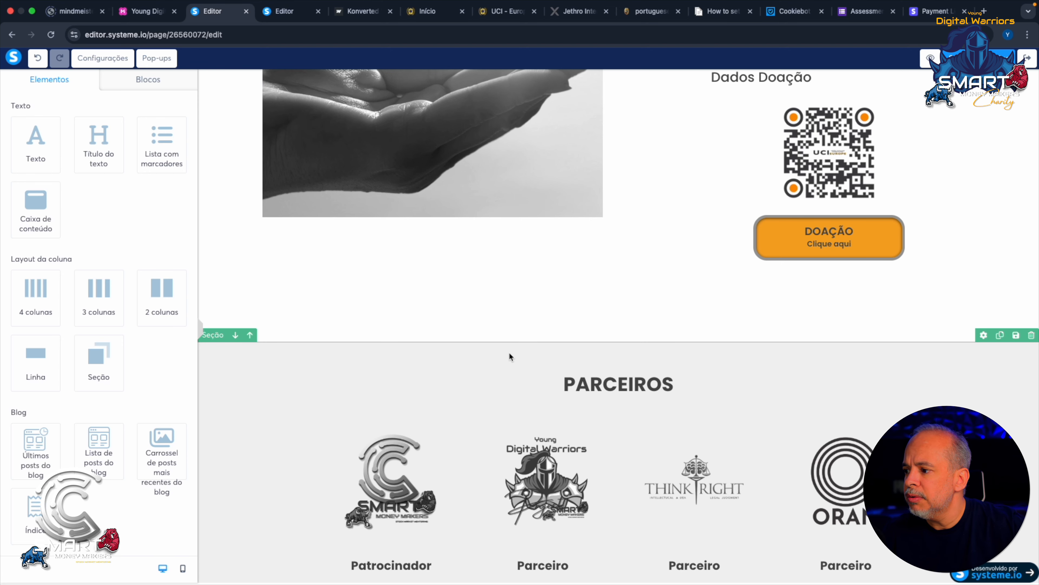
scroll(509, 354, "up", 10)
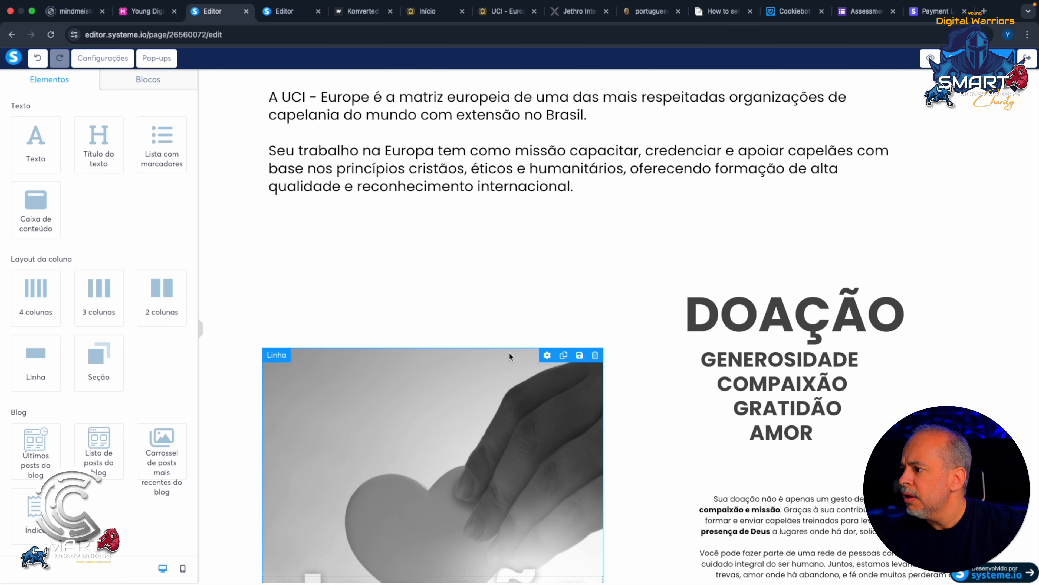
Step: Enlarge the PARCEIROS heading to font size 59 with a line height of 80
scroll(509, 354, "down", 12)
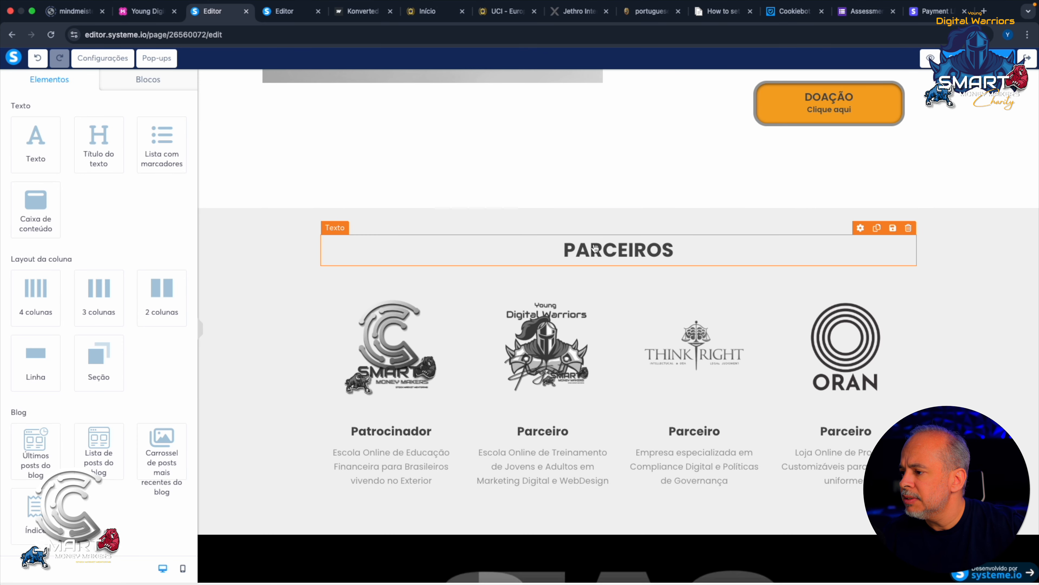
left_click(594, 248)
left_click_drag(559, 251, 708, 256)
left_click_drag(51, 150, 80, 153)
left_click_drag(78, 196, 107, 198)
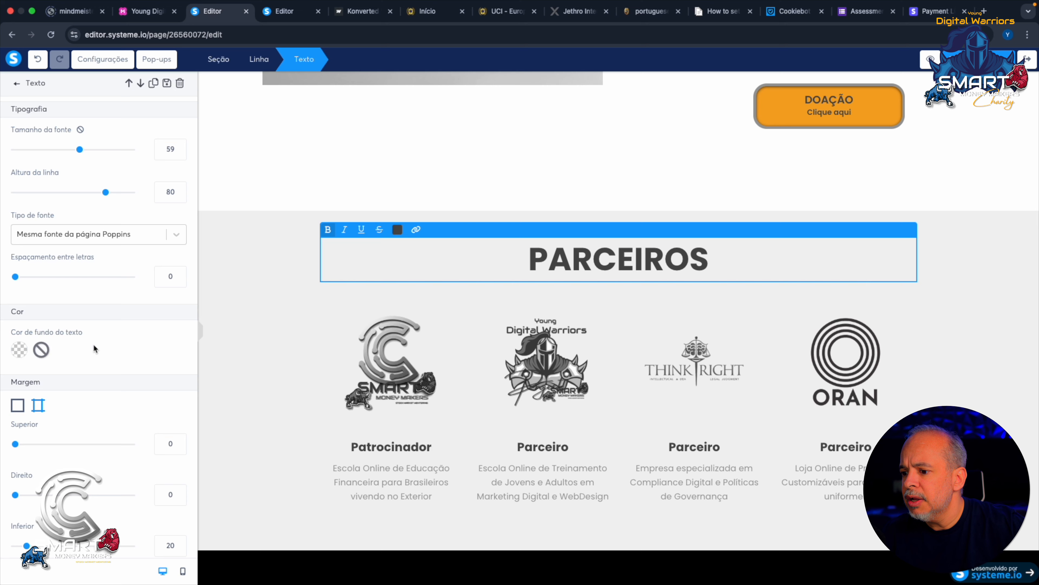
Step: Set the top padding of the PARCEIROS section to 0
scroll(93, 348, "down", 5)
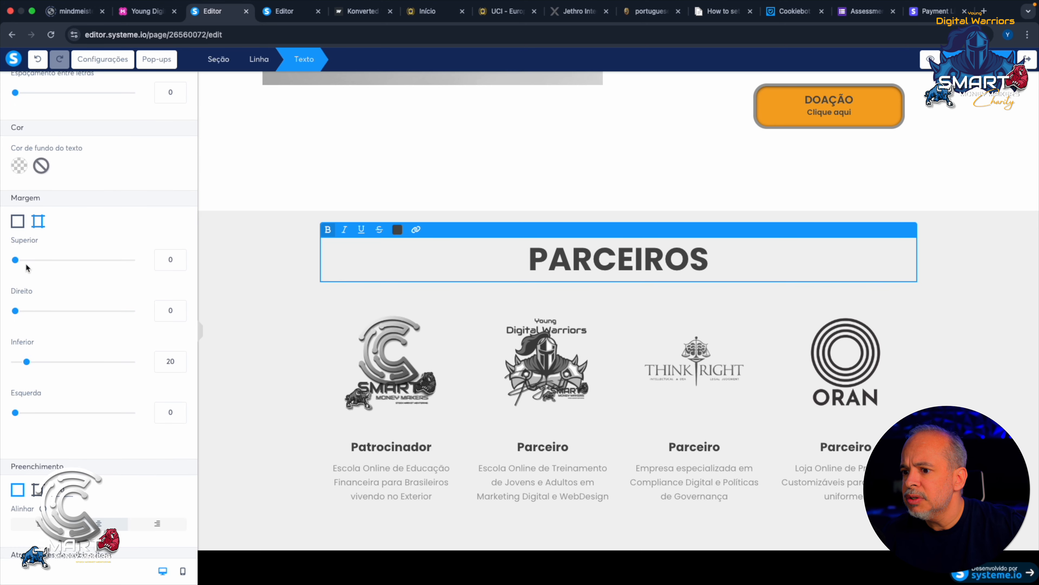
left_click(262, 60)
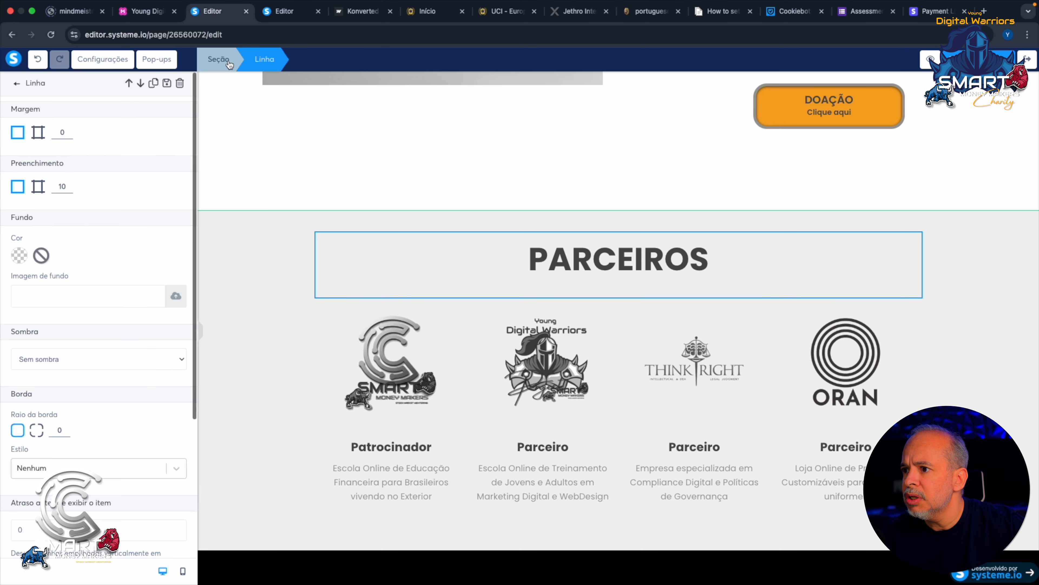
left_click(217, 61)
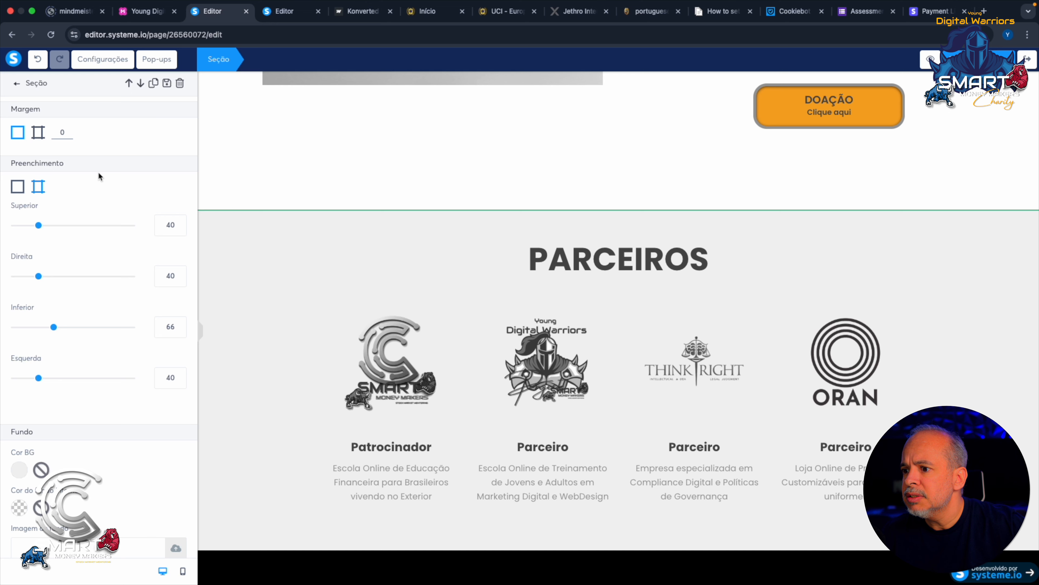
left_click_drag(40, 226, 16, 225)
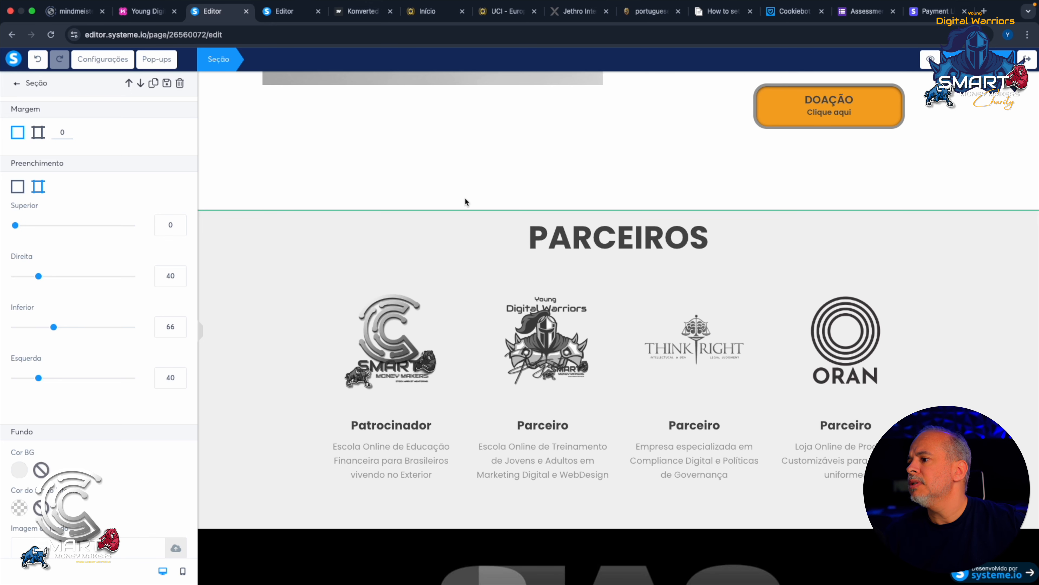
left_click(462, 247)
Step: Reload the published home page and check how the DOAÇÃO and PARCEIROS sections look there
scroll(414, 192, "up", 1)
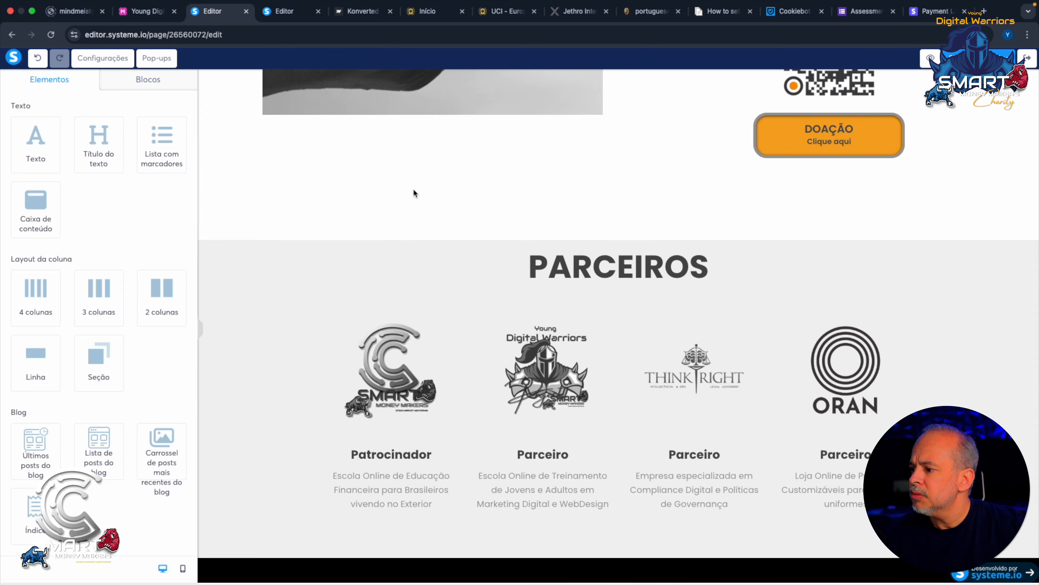
scroll(414, 191, "up", 10)
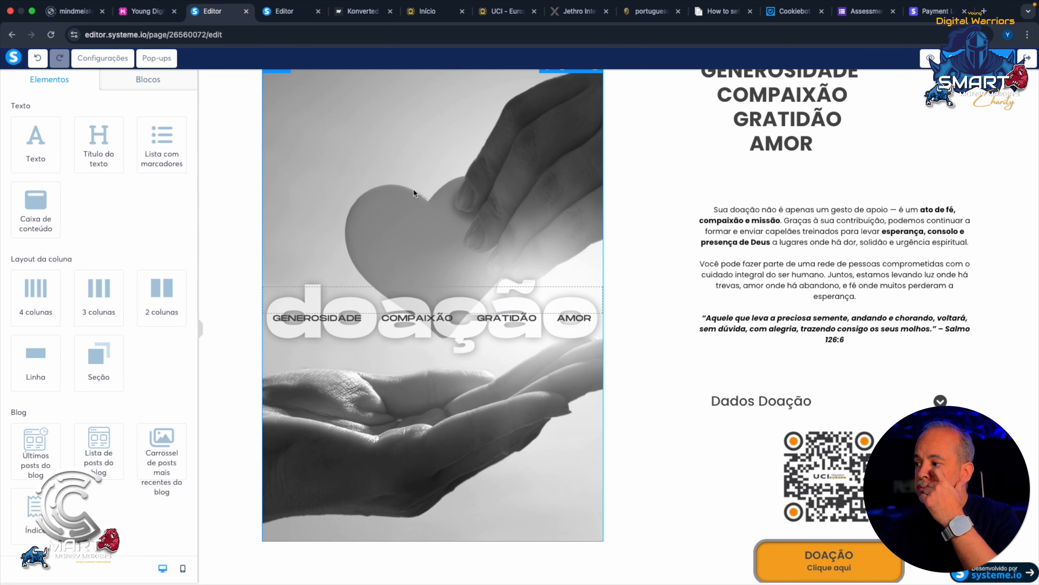
scroll(414, 188, "up", 2)
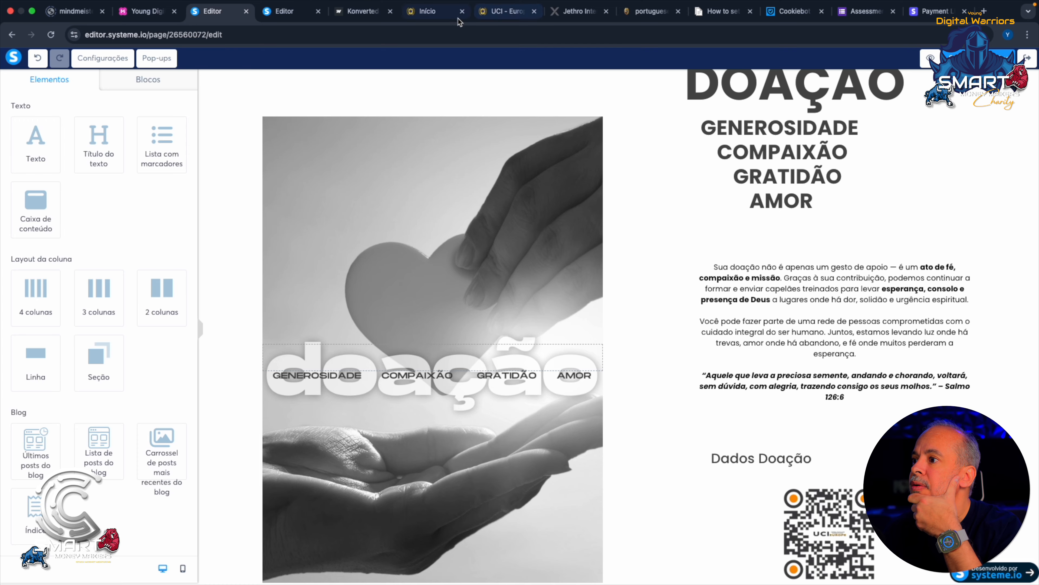
left_click(437, 16)
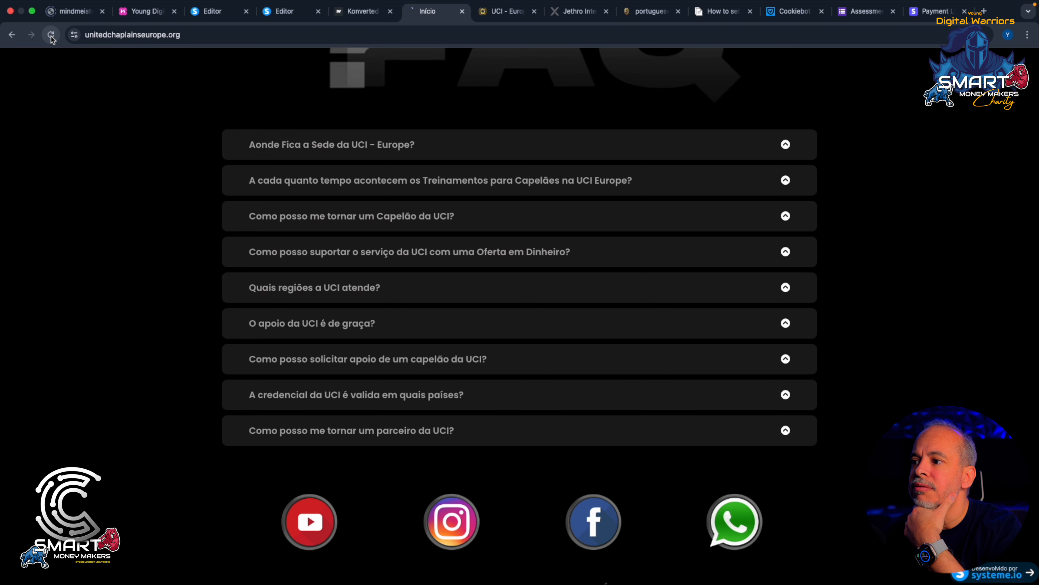
scroll(381, 433, "up", 10)
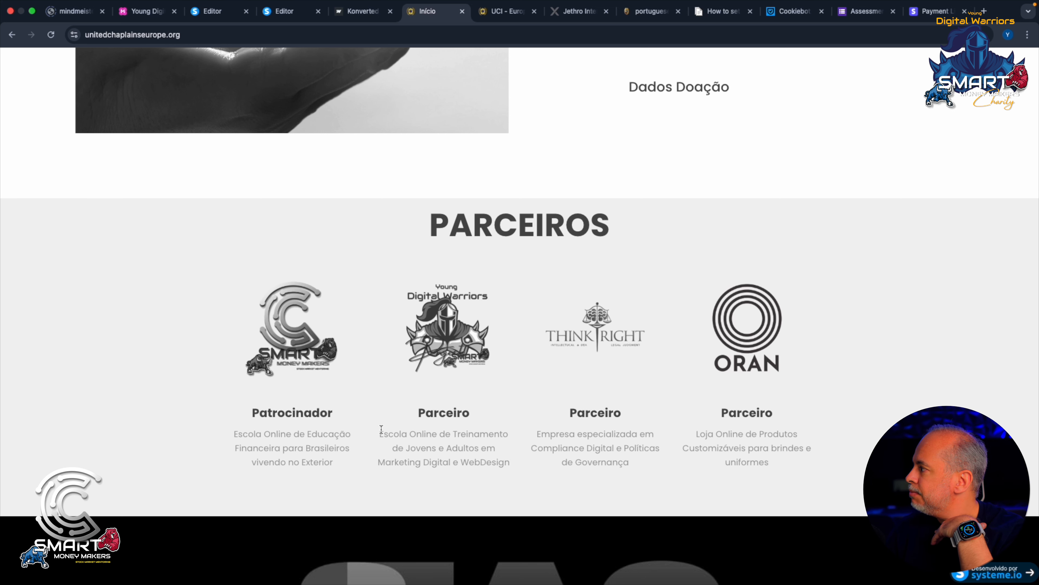
scroll(445, 380, "up", 15)
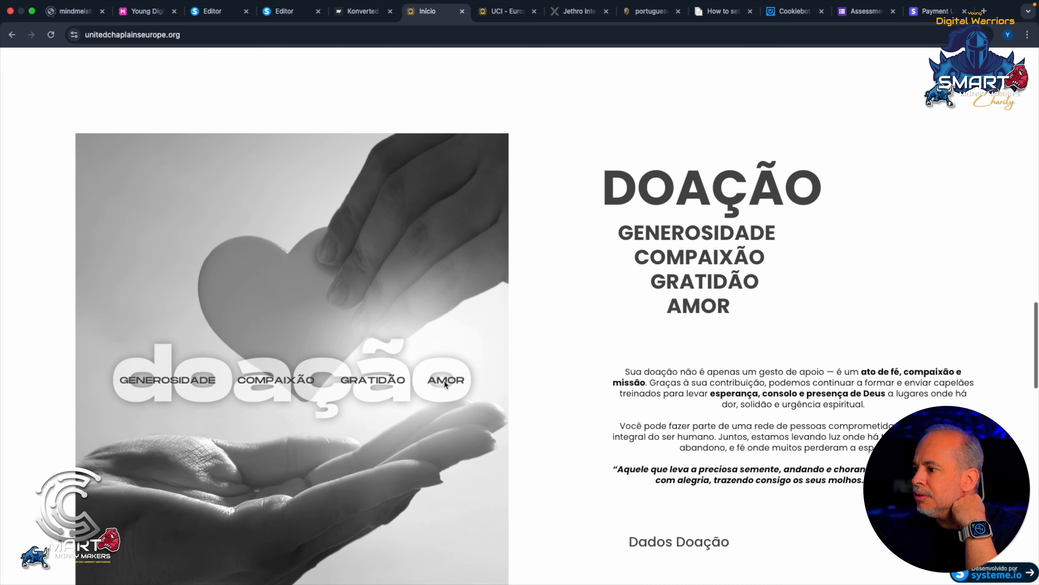
scroll(445, 384, "down", 12)
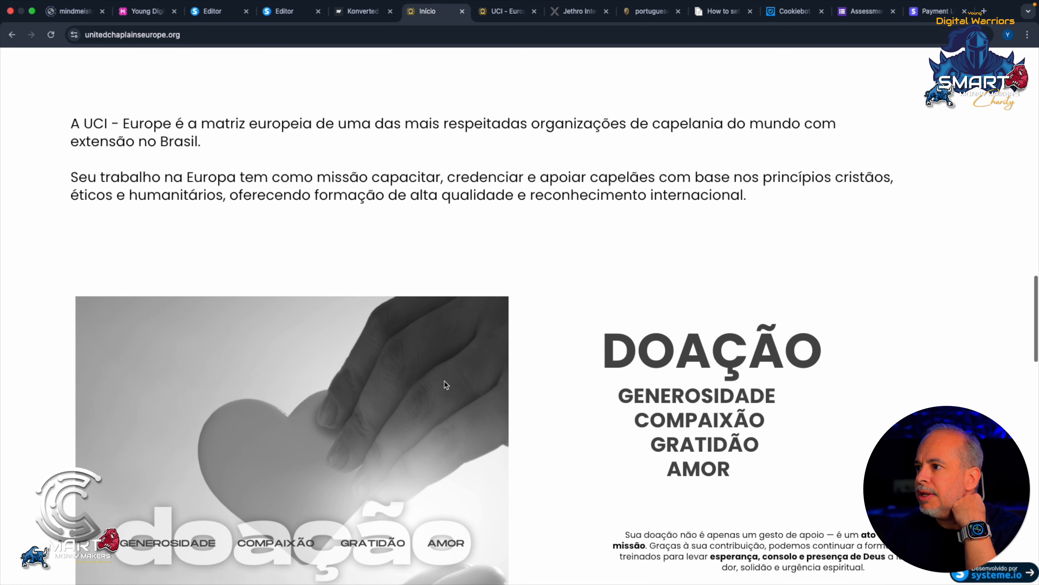
scroll(445, 384, "down", 5)
scroll(445, 382, "up", 8)
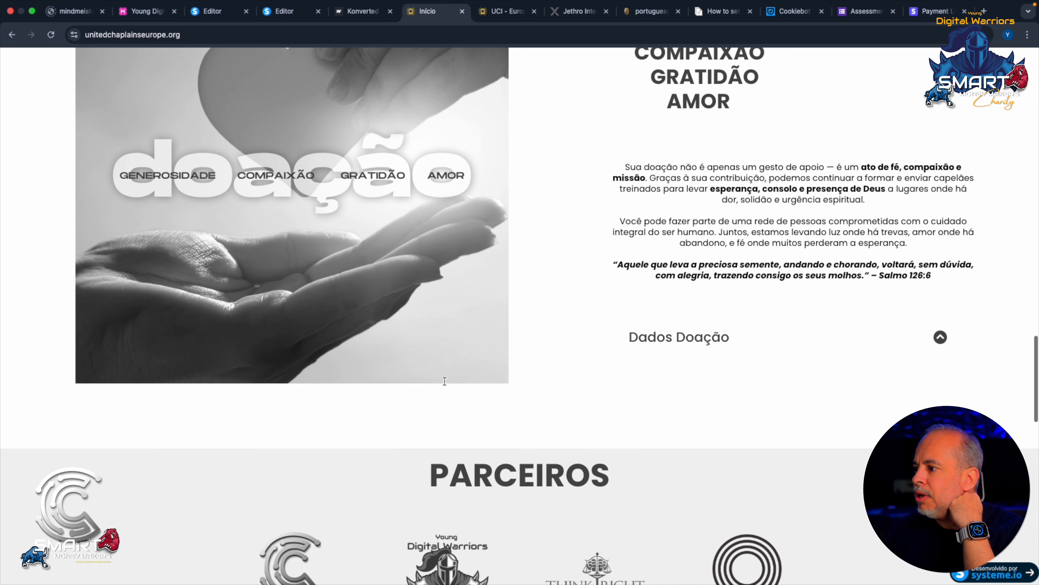
Step: Expand Dados Doação on the live page to check its QR code and donation button, and collapse it again
left_click(940, 337)
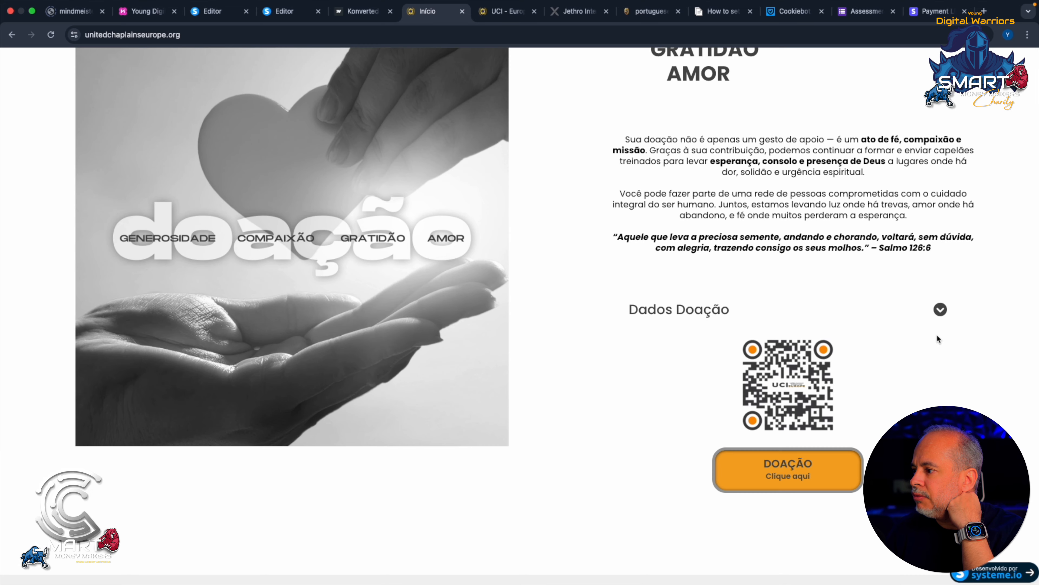
scroll(528, 413, "down", 7)
scroll(528, 412, "up", 7)
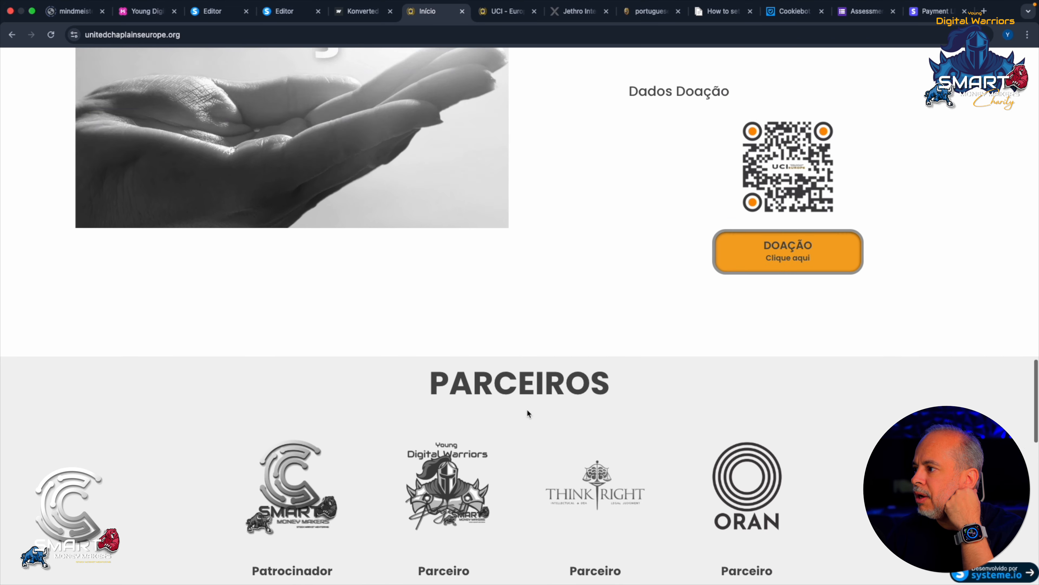
scroll(527, 410, "up", 7)
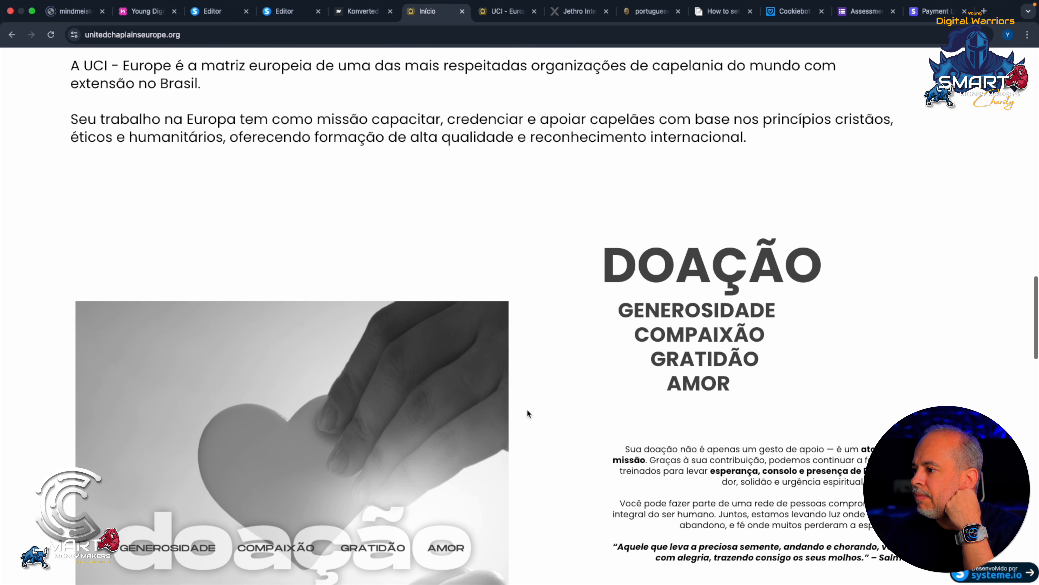
scroll(527, 412, "down", 6)
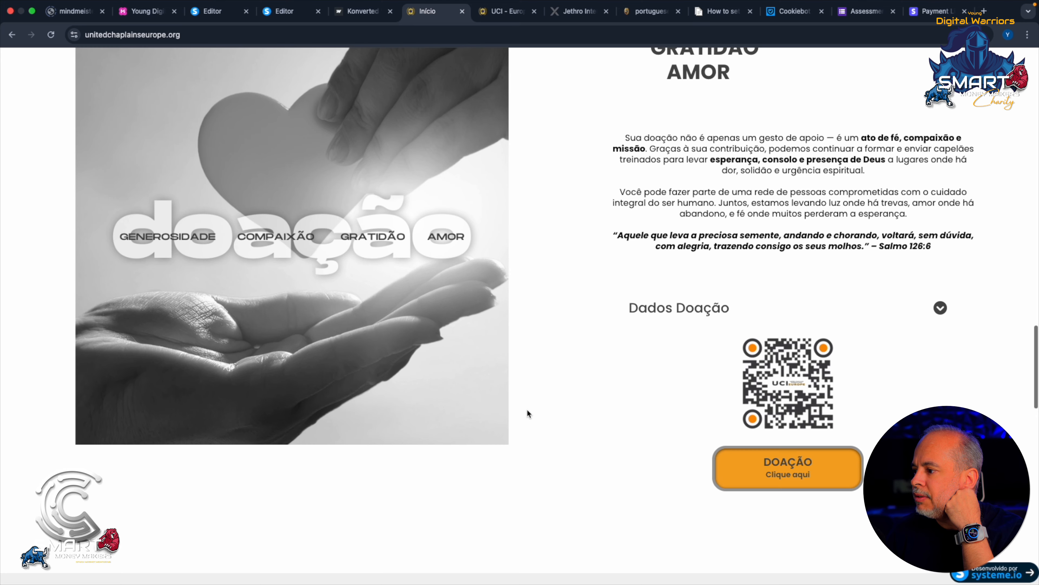
left_click(940, 309)
Step: Examine the live page's layout and spacing from the introductory paragraphs through the DOAÇÃO section down to PARCEIROS
scroll(565, 342, "up", 6)
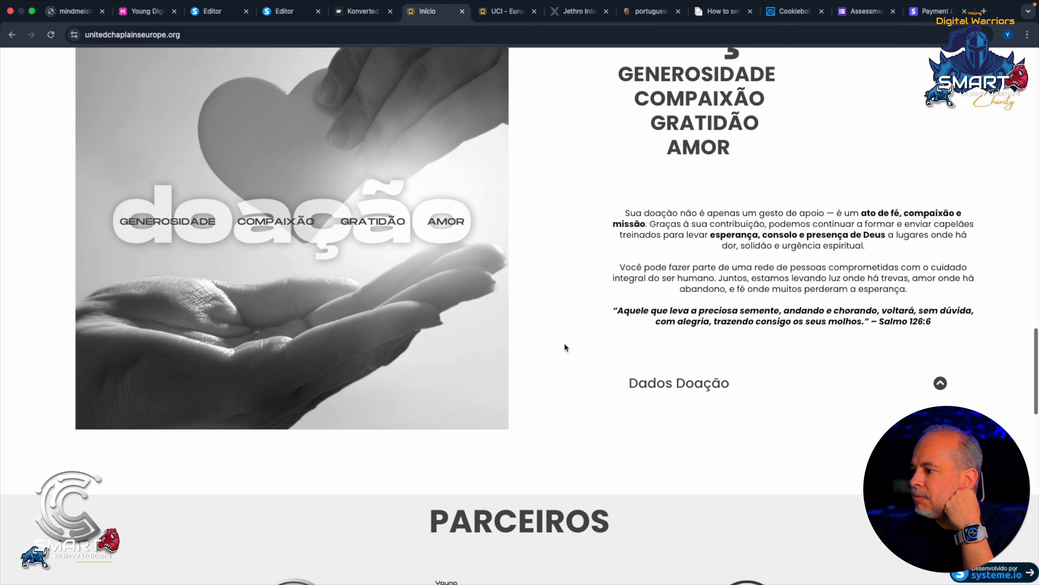
scroll(565, 344, "down", 1)
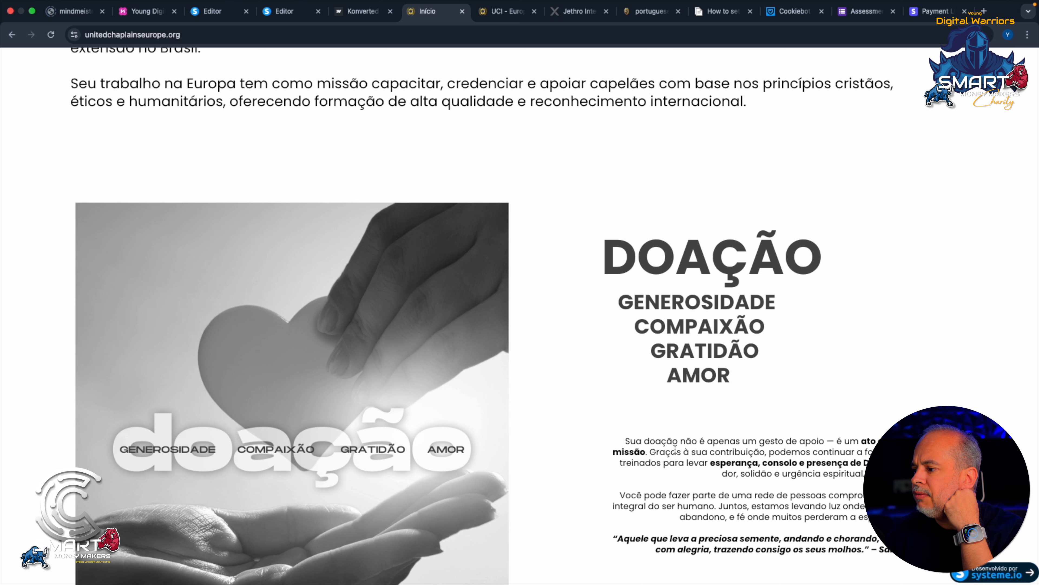
scroll(674, 451, "down", 10)
scroll(675, 452, "up", 5)
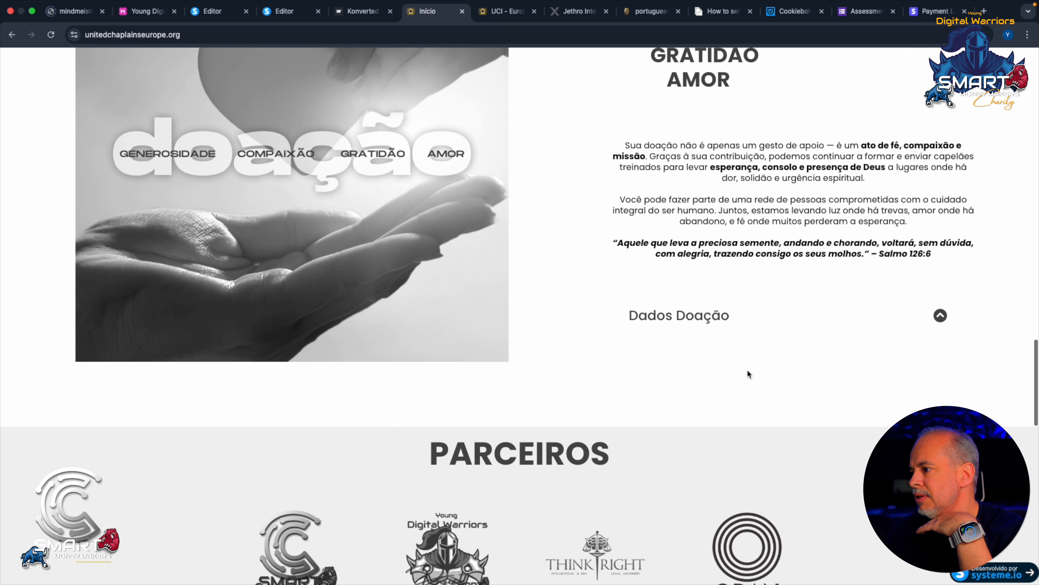
scroll(749, 374, "up", 1)
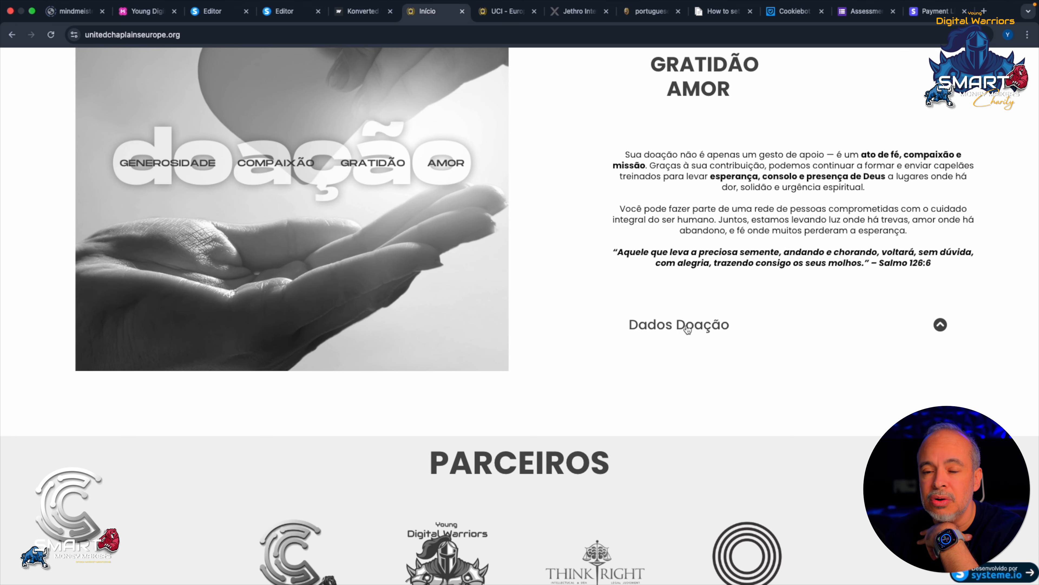
scroll(620, 443, "up", 5)
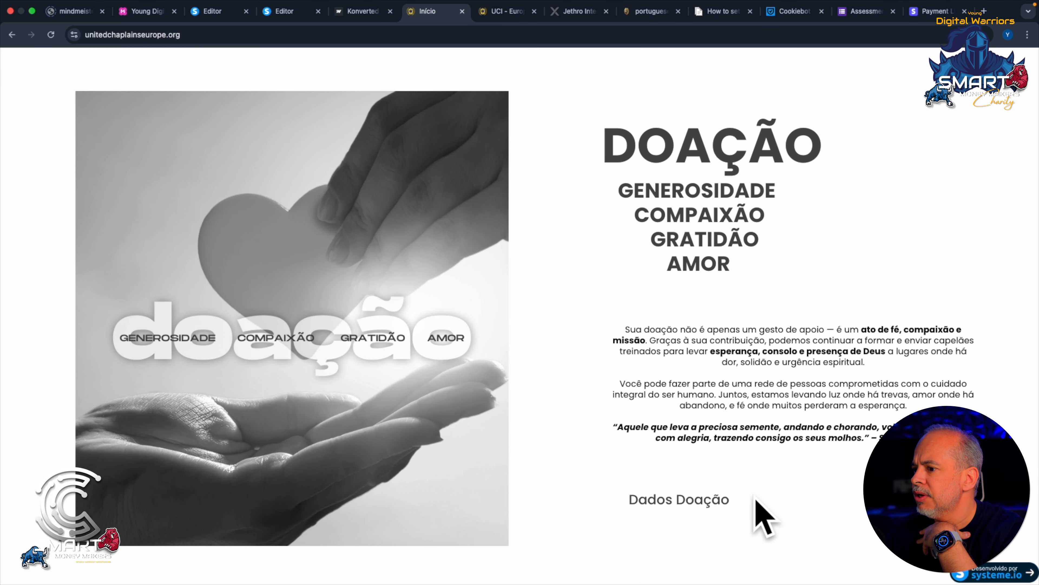
scroll(658, 505, "up", 5)
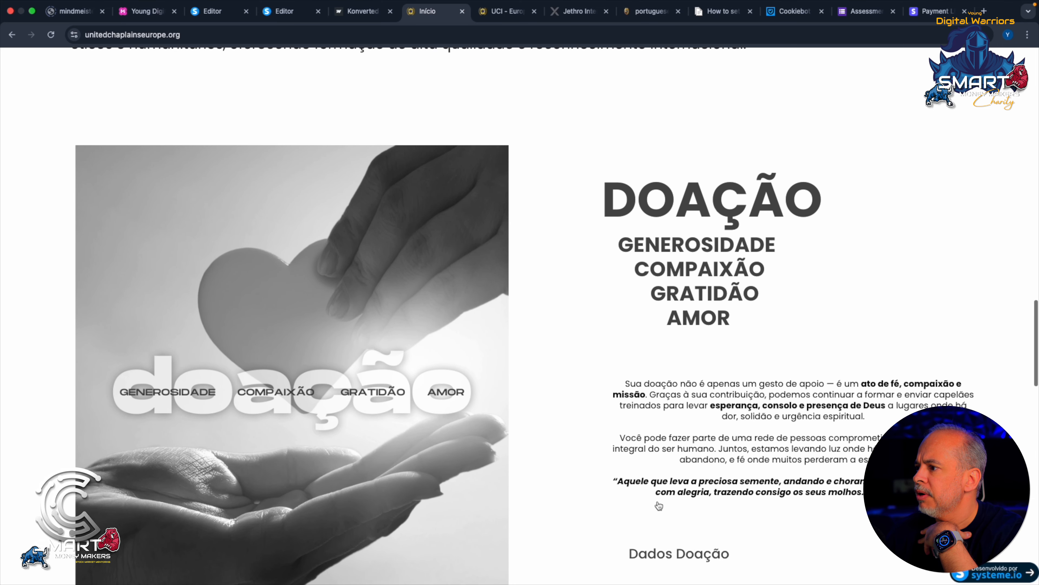
scroll(658, 505, "down", 8)
scroll(657, 503, "up", 5)
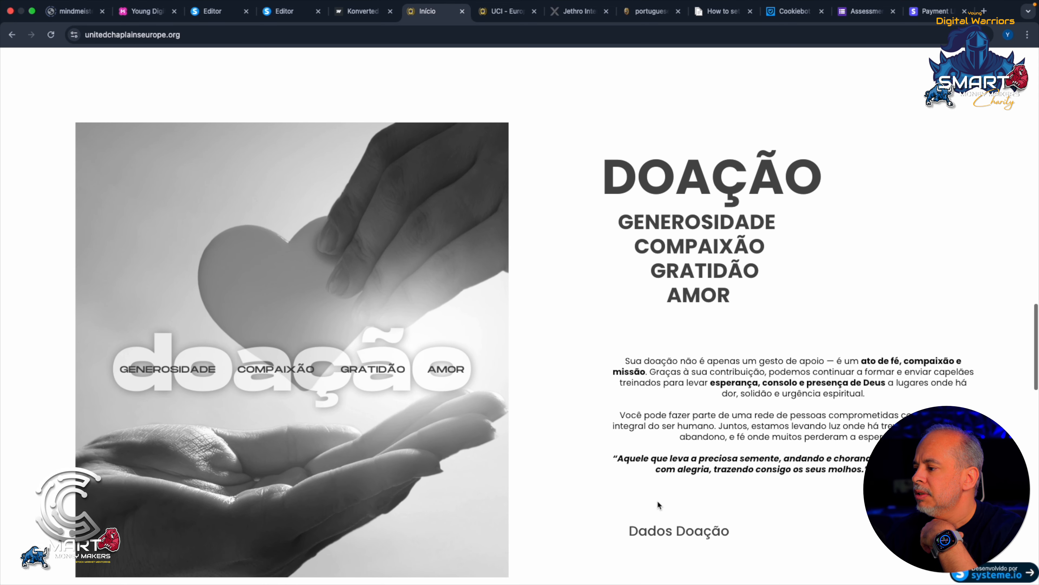
scroll(657, 502, "up", 9)
scroll(657, 501, "up", 9)
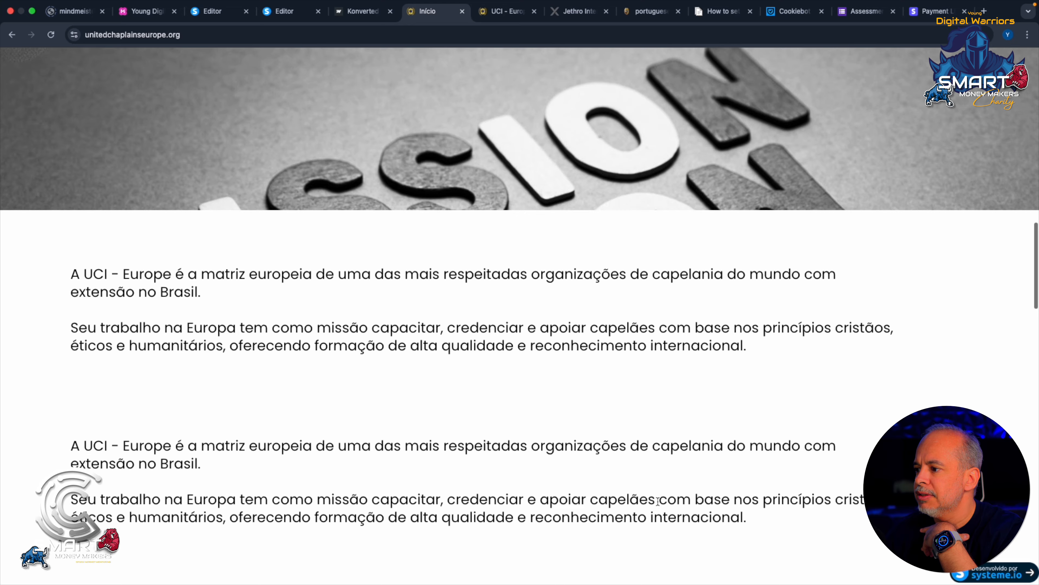
scroll(658, 500, "down", 10)
scroll(657, 502, "down", 1)
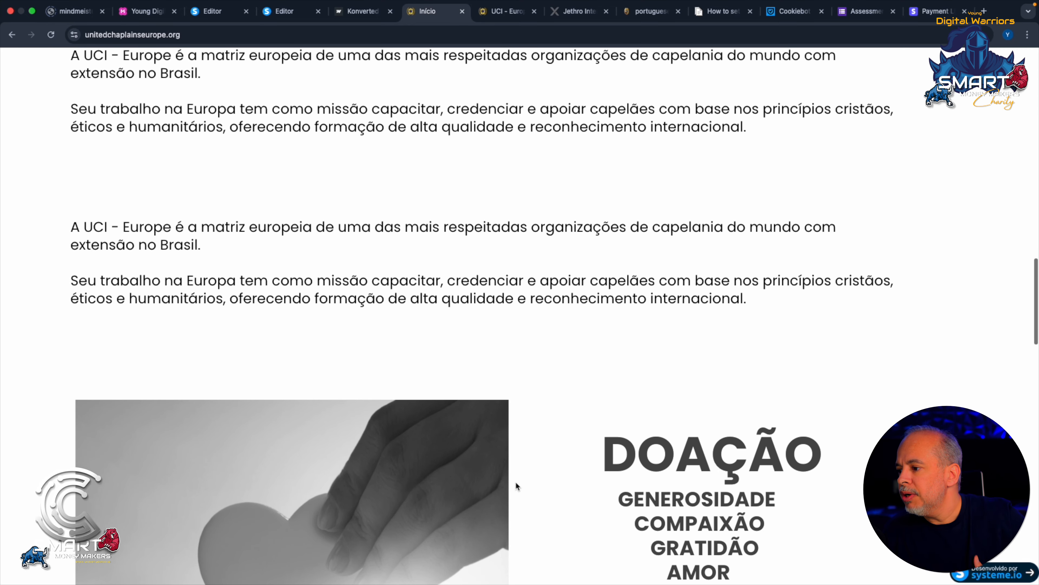